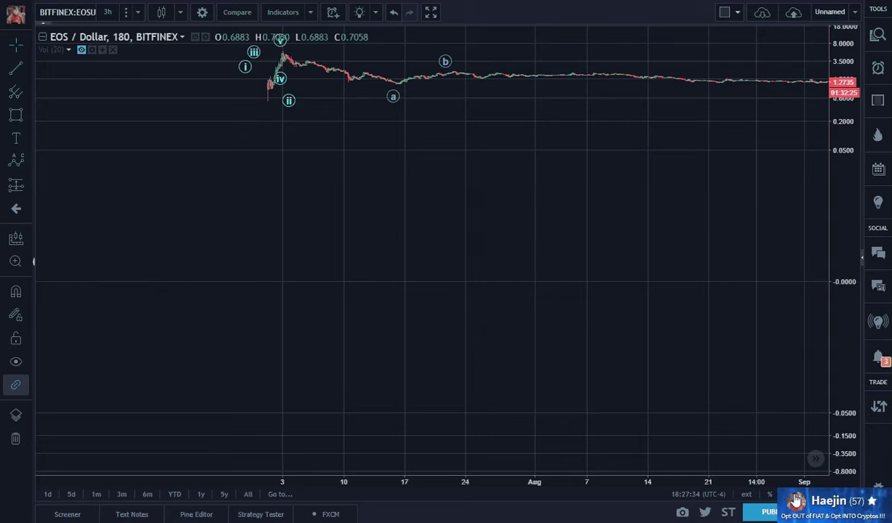
# Switch to a fitted linear price scale and drag the impulse wave's i, ii and iii points onto the rally
pyautogui.click(787, 494)
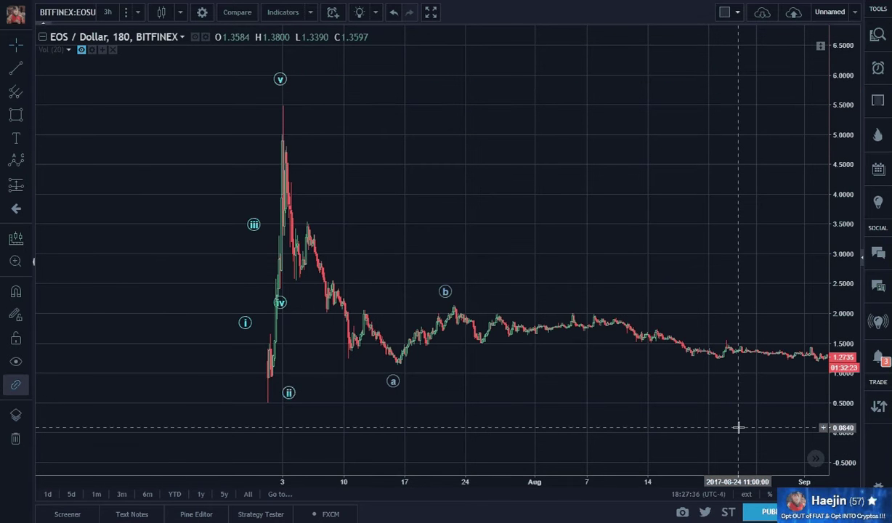
pyautogui.moveTo(245, 332)
pyautogui.mouseDown()
pyautogui.moveTo(244, 325)
pyautogui.moveTo(262, 329)
pyautogui.mouseUp()
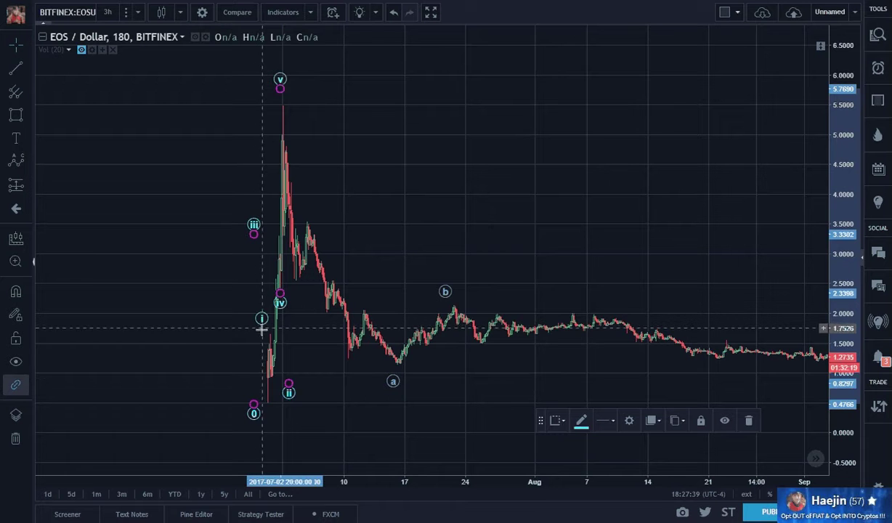
pyautogui.moveTo(289, 383); pyautogui.dragTo(289, 378)
pyautogui.click(295, 365)
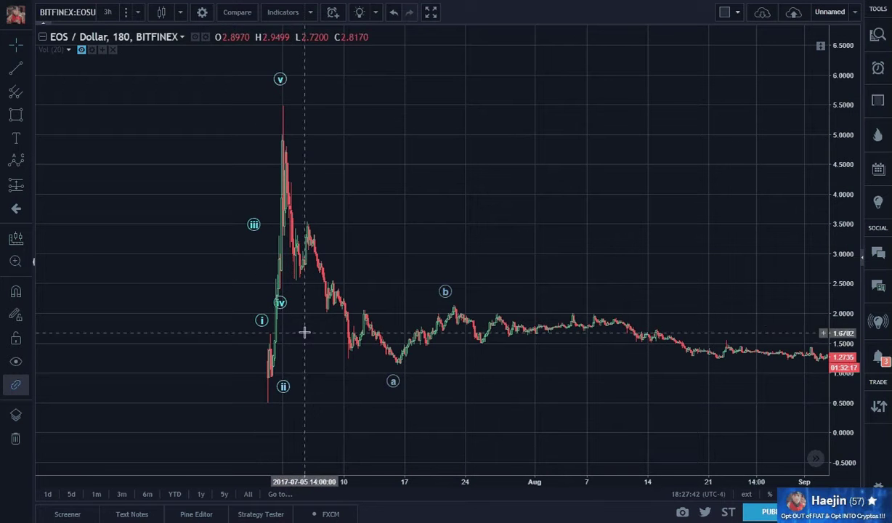
pyautogui.click(285, 304)
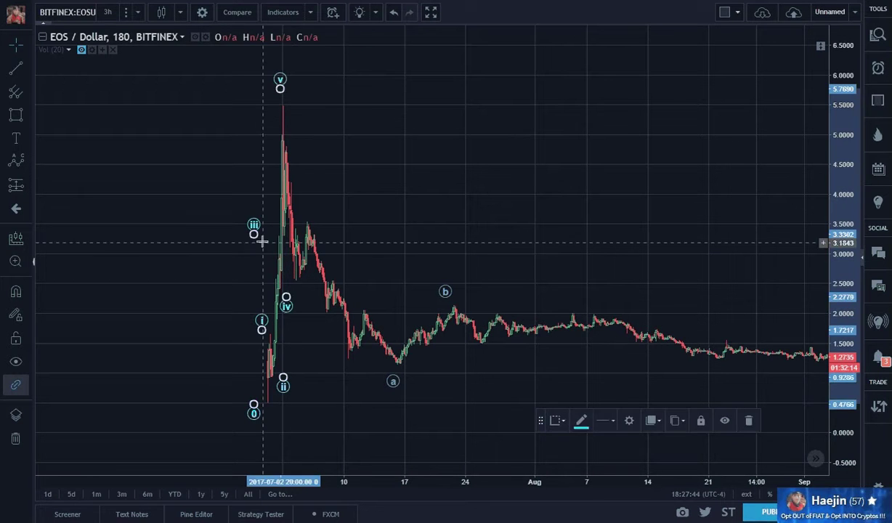
pyautogui.moveTo(254, 242); pyautogui.dragTo(262, 238)
pyautogui.click(309, 235)
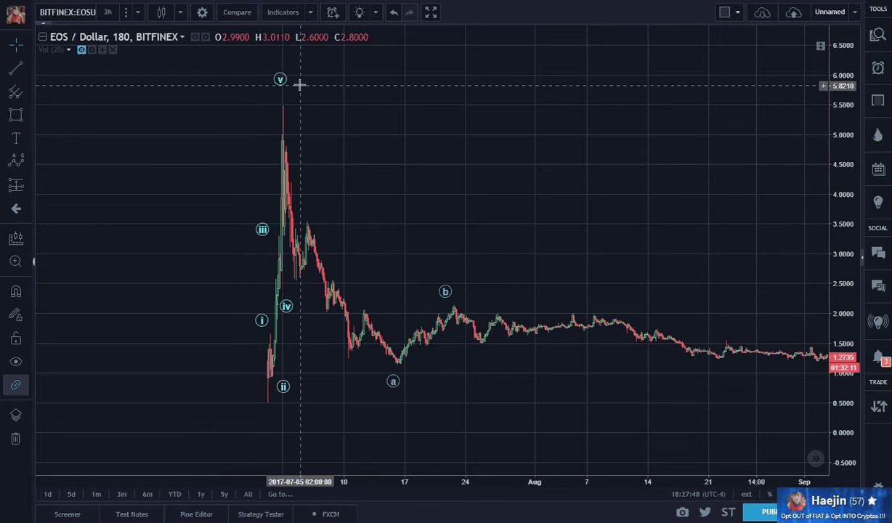
# Zoom and pan the chart to centre the whole July spike and decline
pyautogui.scroll(3, 213, 274)
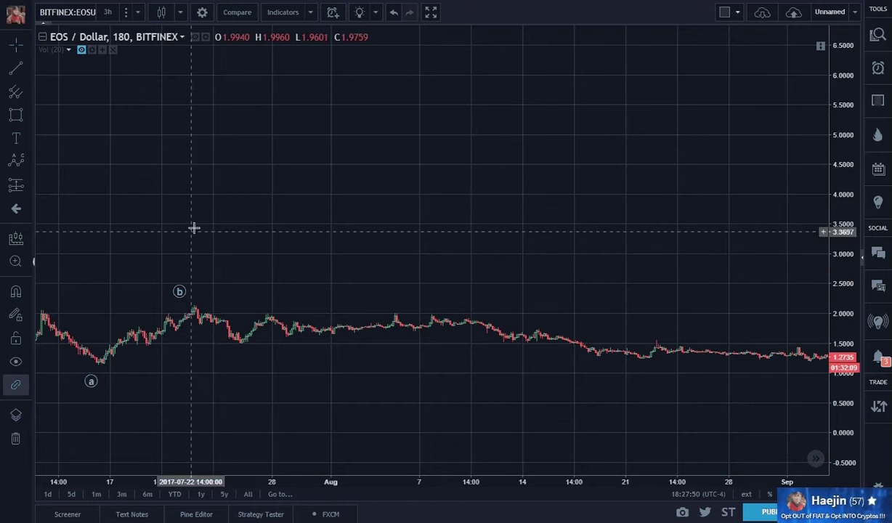
pyautogui.moveTo(193, 229); pyautogui.dragTo(529, 227)
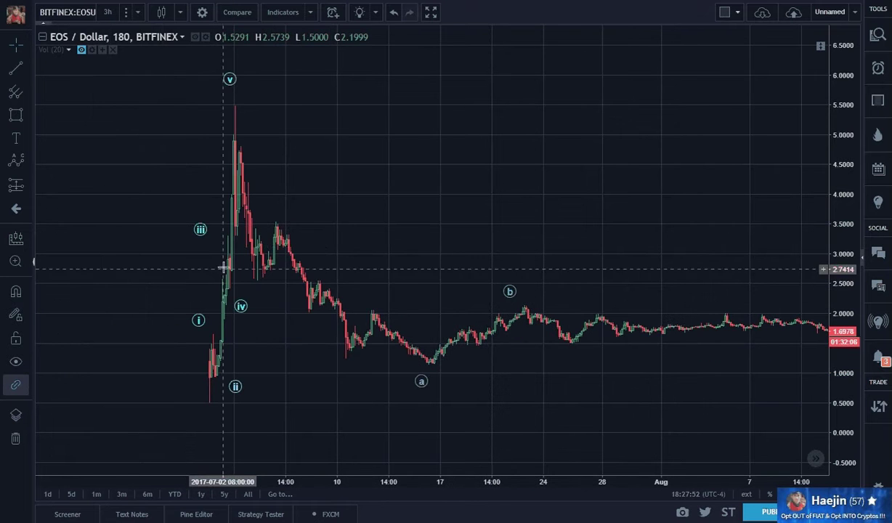
pyautogui.scroll(-3, 338, 230)
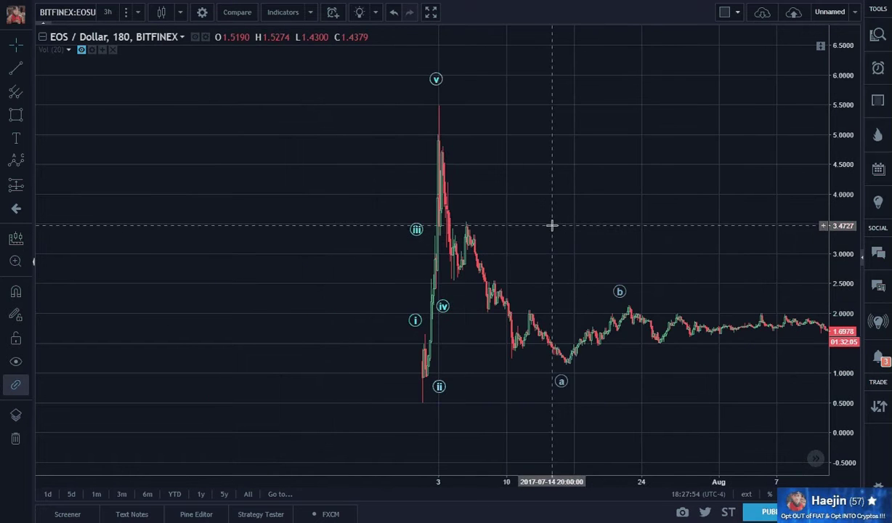
pyautogui.moveTo(531, 230); pyautogui.dragTo(288, 231)
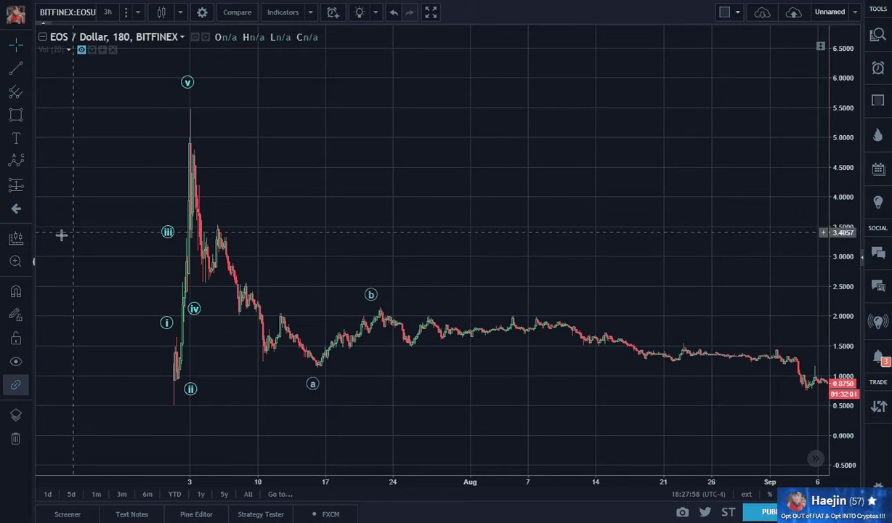
# Place an Elliott Correction Wave (ABC) with 0 at the spike top, then a, b and c at the July low
pyautogui.click(27, 168)
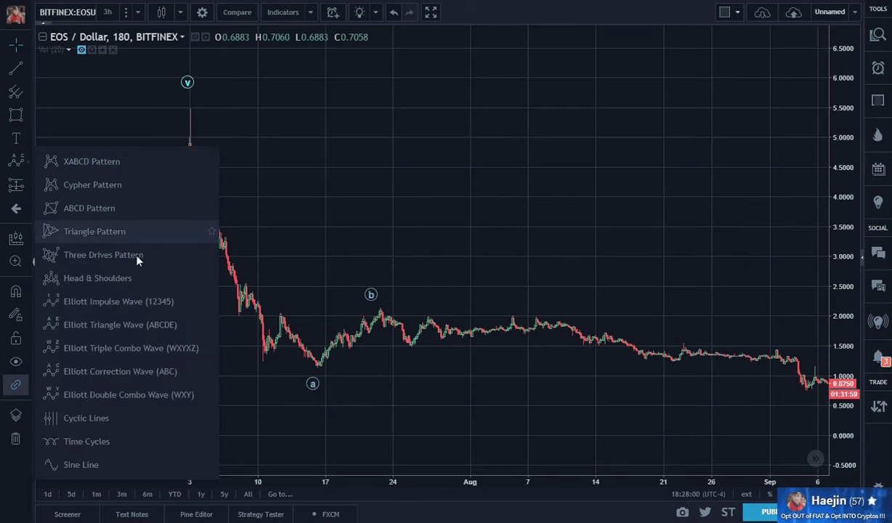
pyautogui.click(103, 374)
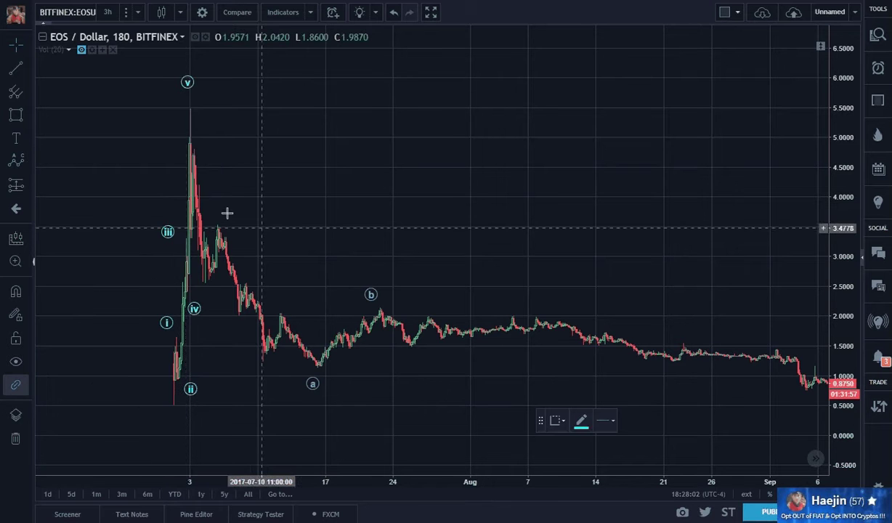
pyautogui.click(191, 119)
pyautogui.click(205, 291)
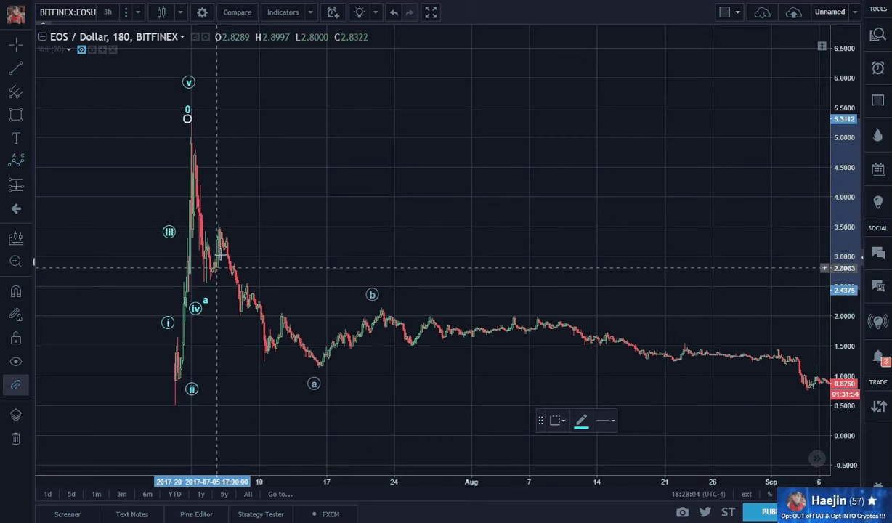
pyautogui.click(223, 226)
pyautogui.click(261, 375)
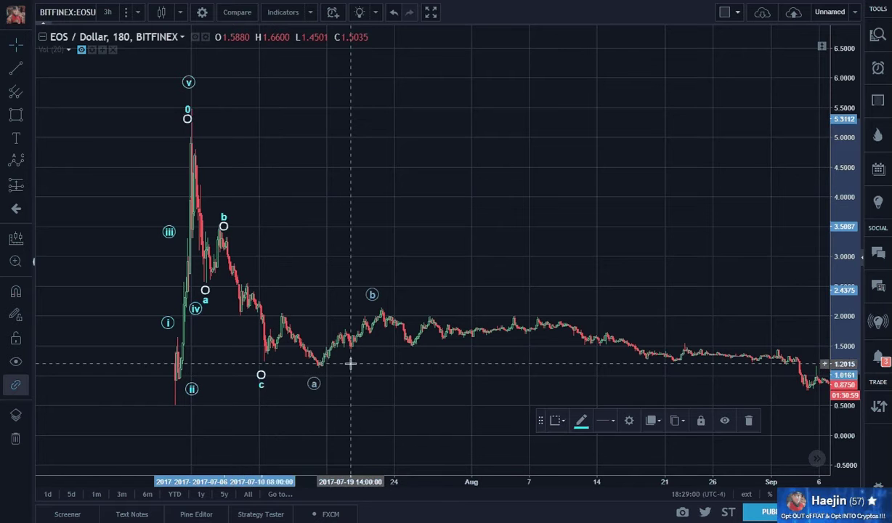
# Delete the small 0-a-b-c correction and zoom out to show prices into October
pyautogui.press('Delete')
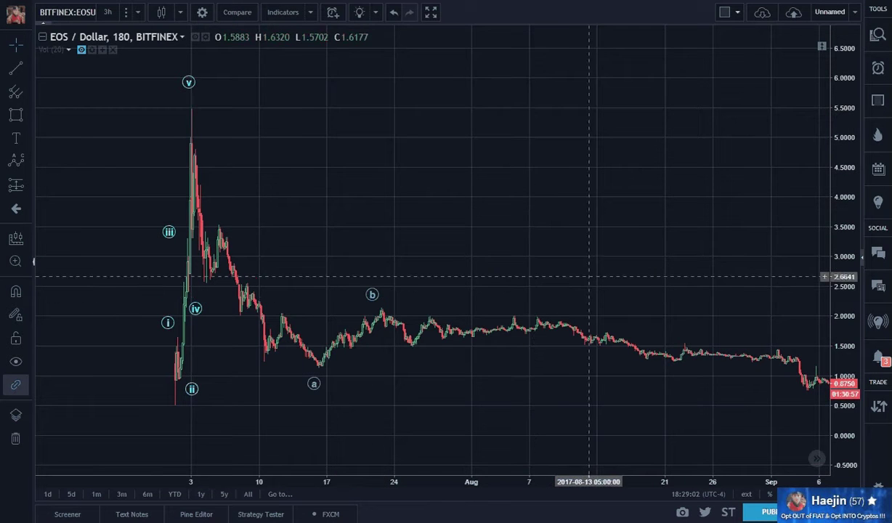
pyautogui.scroll(-3, 562, 266)
pyautogui.scroll(-2, 552, 276)
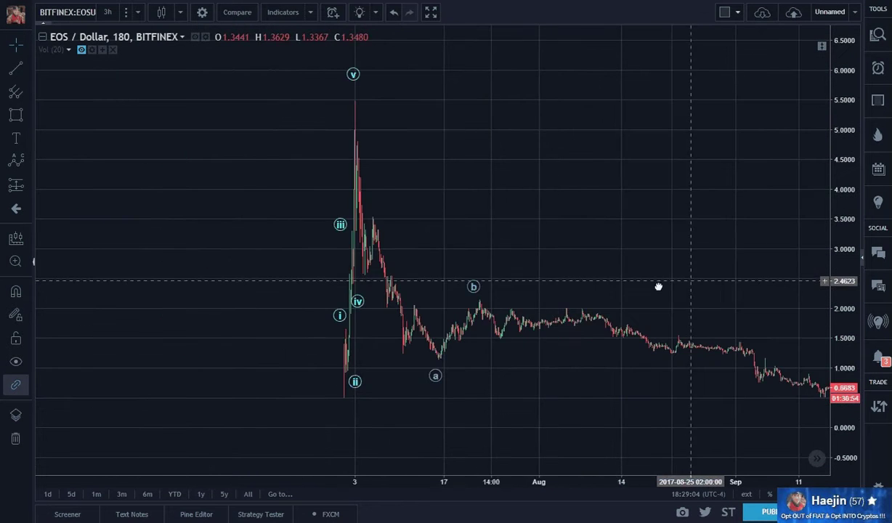
pyautogui.moveTo(657, 285); pyautogui.dragTo(457, 293)
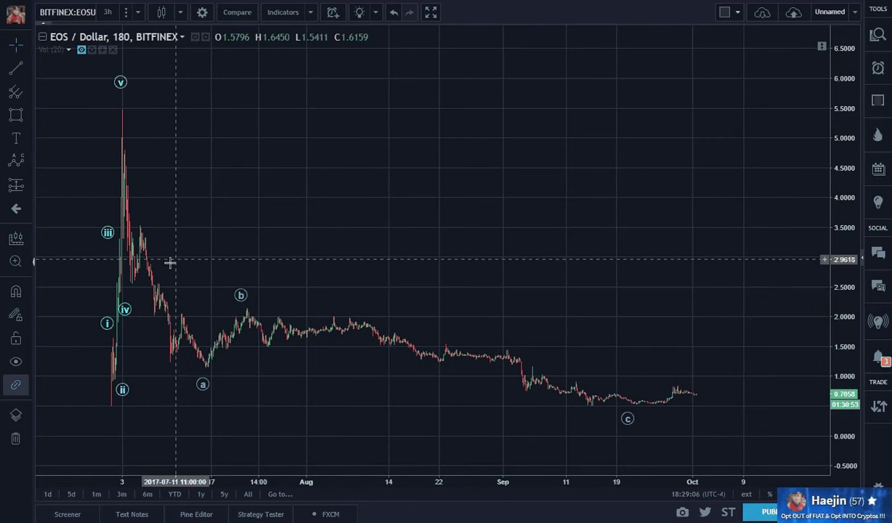
# Adjust the larger ABC wave's c point to the late-September low and check it
pyautogui.click(636, 425)
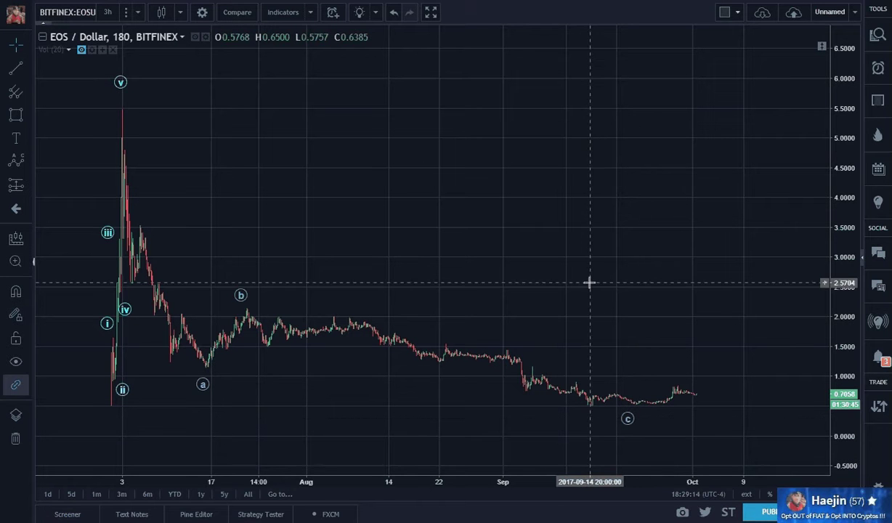
pyautogui.click(630, 421)
pyautogui.click(719, 360)
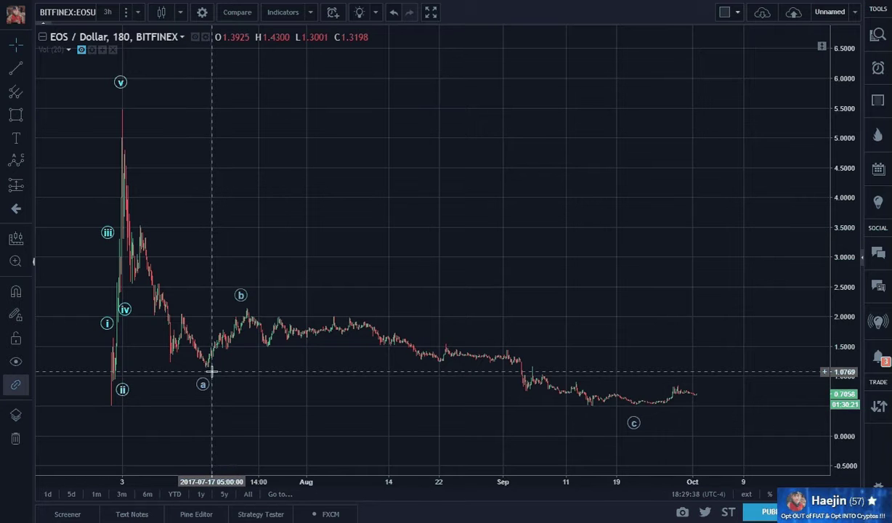
pyautogui.click(636, 422)
pyautogui.click(650, 369)
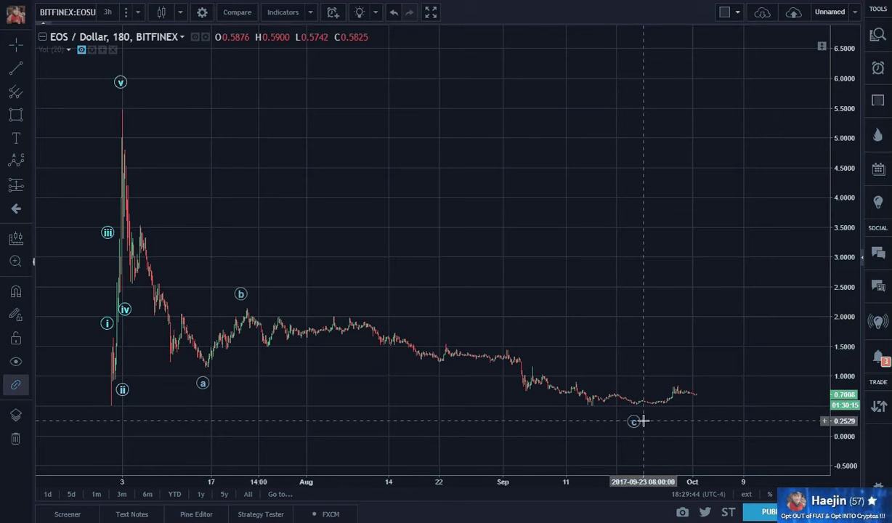
pyautogui.scroll(4, 688, 411)
pyautogui.scroll(-3, 639, 381)
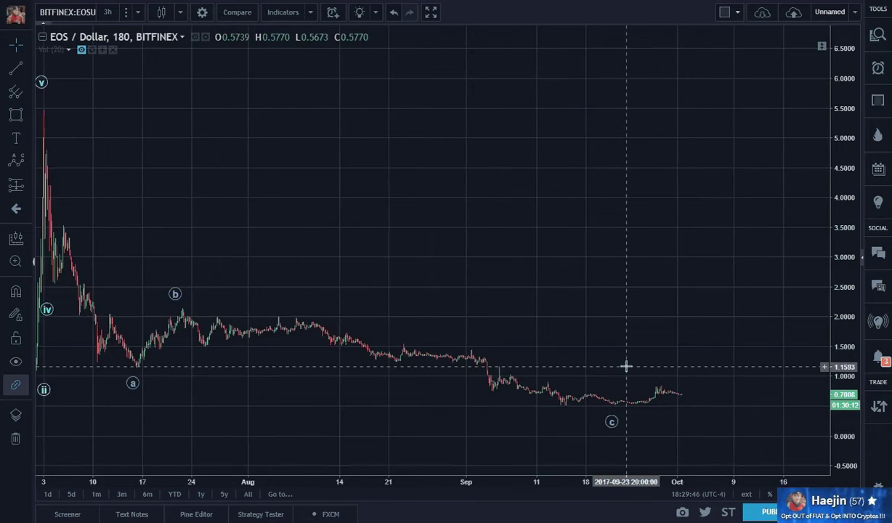
pyautogui.scroll(-3, 621, 363)
# Switch the EOS chart to the 1-hour interval
pyautogui.click(109, 13)
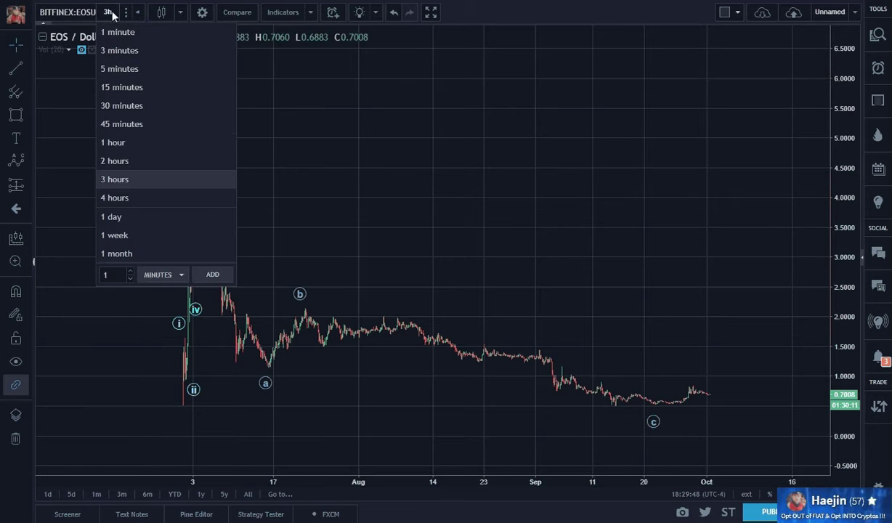
pyautogui.click(114, 143)
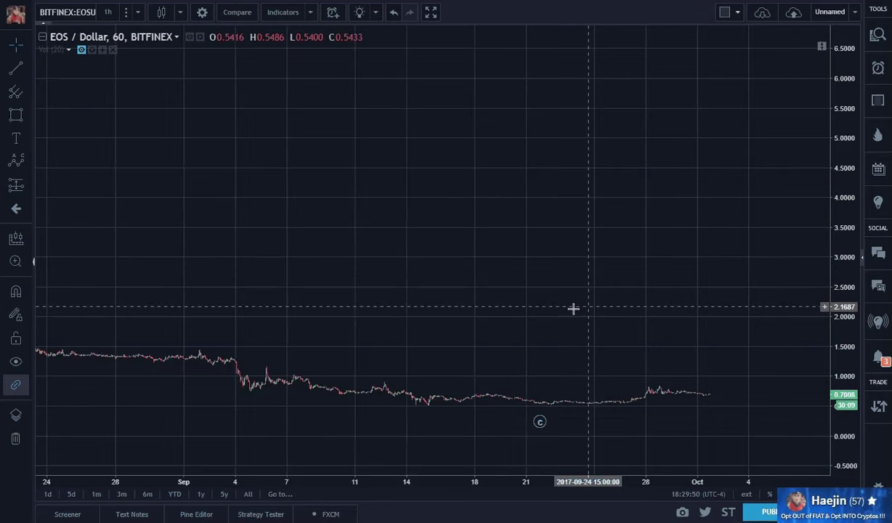
pyautogui.scroll(-2, 788, 358)
# Stretch the price axis and pan to frame the August-to-October decline
pyautogui.moveTo(846, 418); pyautogui.dragTo(832, 258)
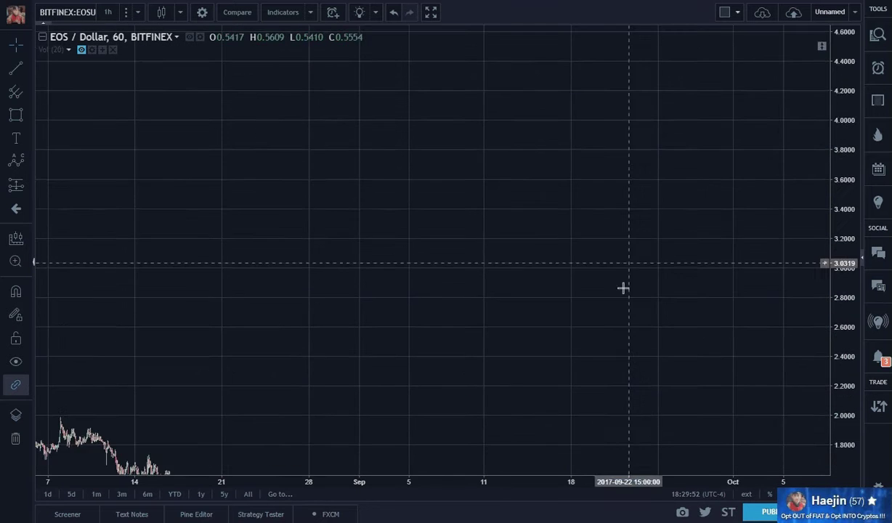
pyautogui.moveTo(568, 325); pyautogui.dragTo(472, 135)
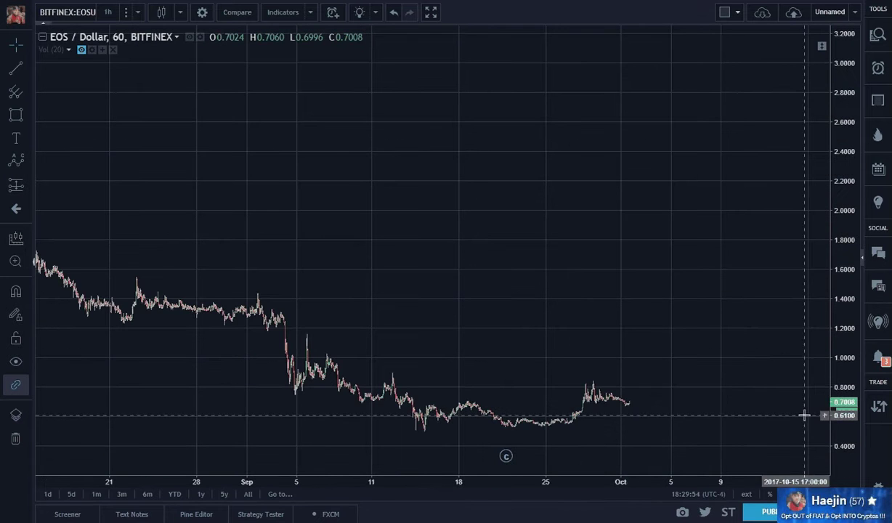
pyautogui.moveTo(835, 414); pyautogui.dragTo(822, 294)
pyautogui.moveTo(554, 314); pyautogui.dragTo(562, 171)
pyautogui.scroll(-2, 562, 170)
pyautogui.moveTo(715, 282); pyautogui.dragTo(578, 273)
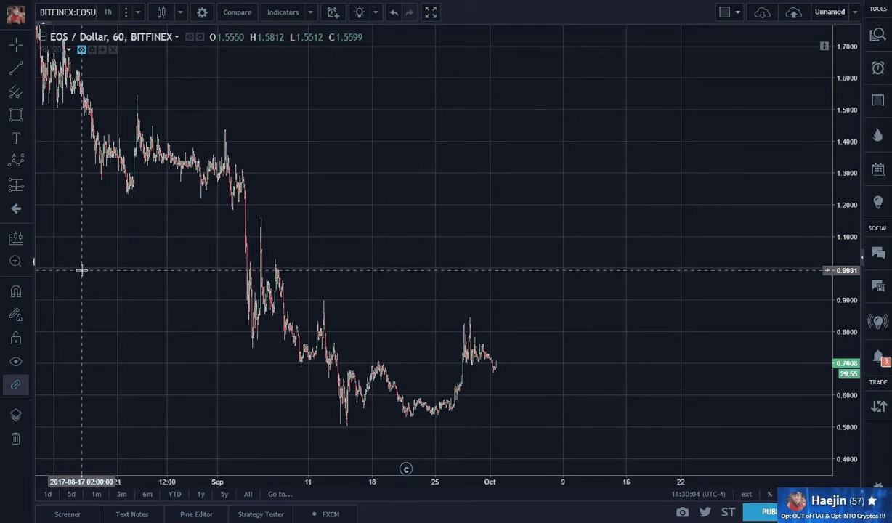
pyautogui.moveTo(80, 266); pyautogui.dragTo(317, 312)
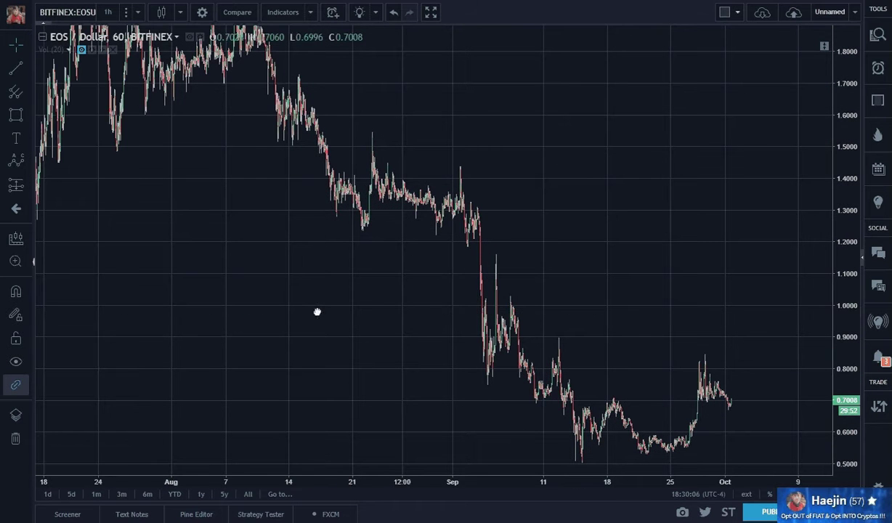
pyautogui.moveTo(212, 223); pyautogui.dragTo(74, 151)
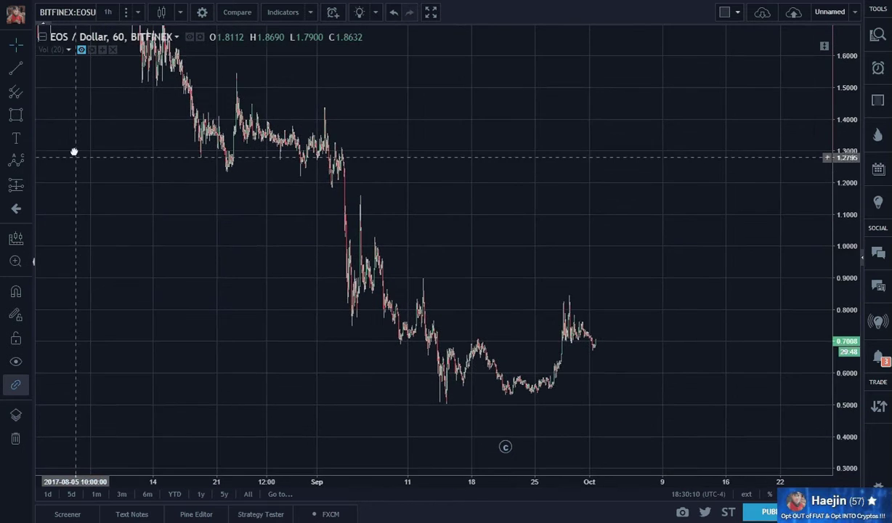
pyautogui.moveTo(159, 212); pyautogui.dragTo(165, 267)
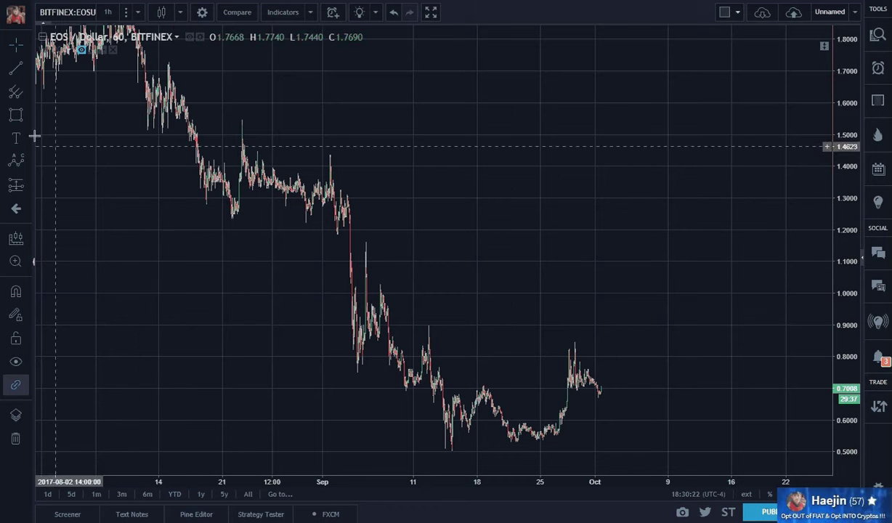
# Draw a solid horizontal trend line at 0.70 ending in early October
pyautogui.click(16, 68)
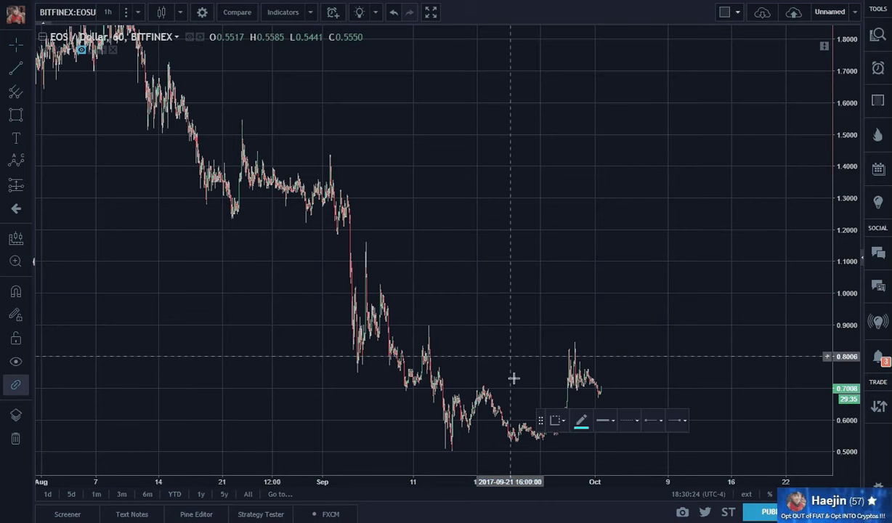
pyautogui.moveTo(541, 423)
pyautogui.mouseDown()
pyautogui.moveTo(416, 144)
pyautogui.moveTo(439, 132)
pyautogui.mouseUp()
pyautogui.click(441, 386)
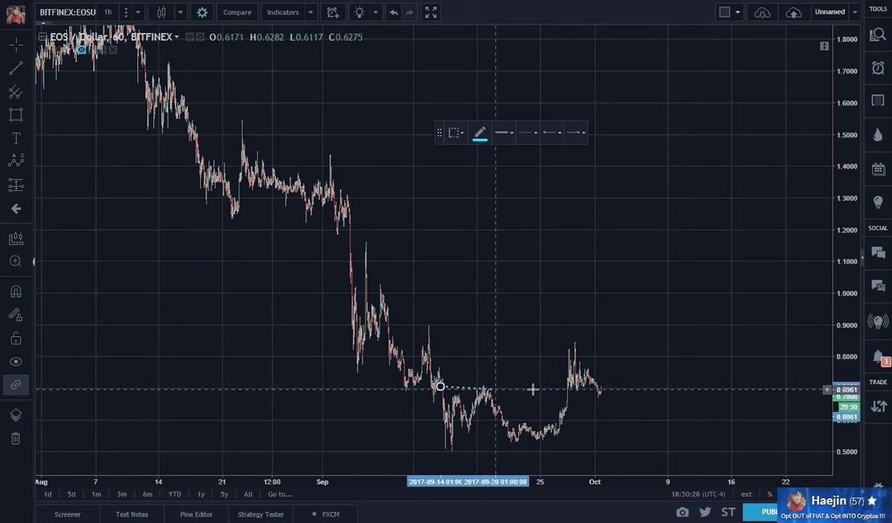
pyautogui.click(669, 386)
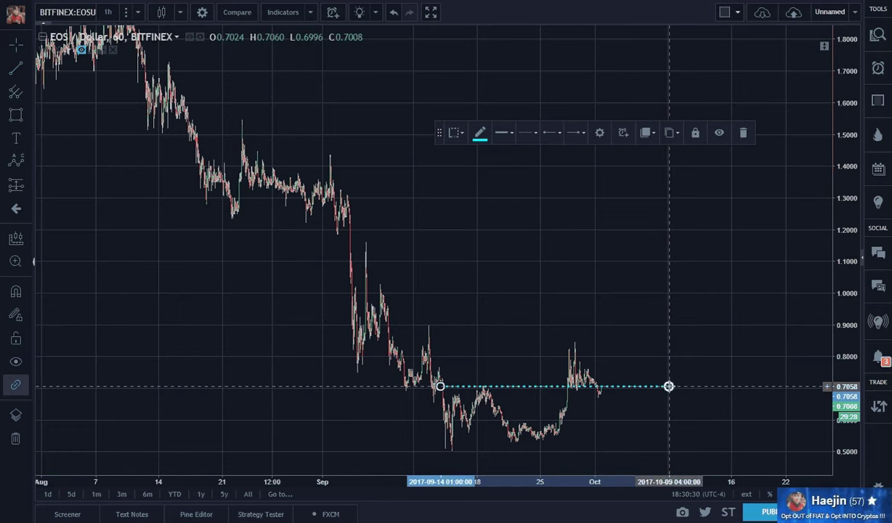
pyautogui.click(528, 133)
pyautogui.click(528, 155)
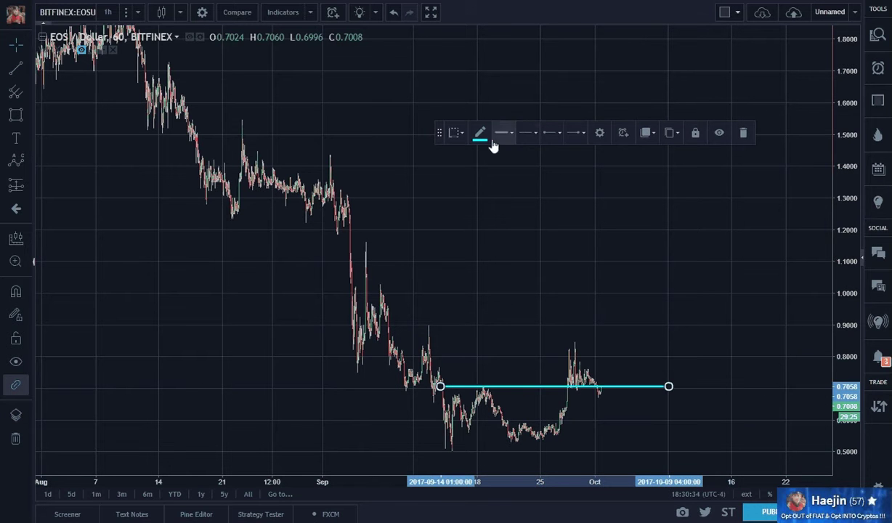
# Draw a rising trend line from the mid-September low and extend the flat line to late October
pyautogui.click(12, 71)
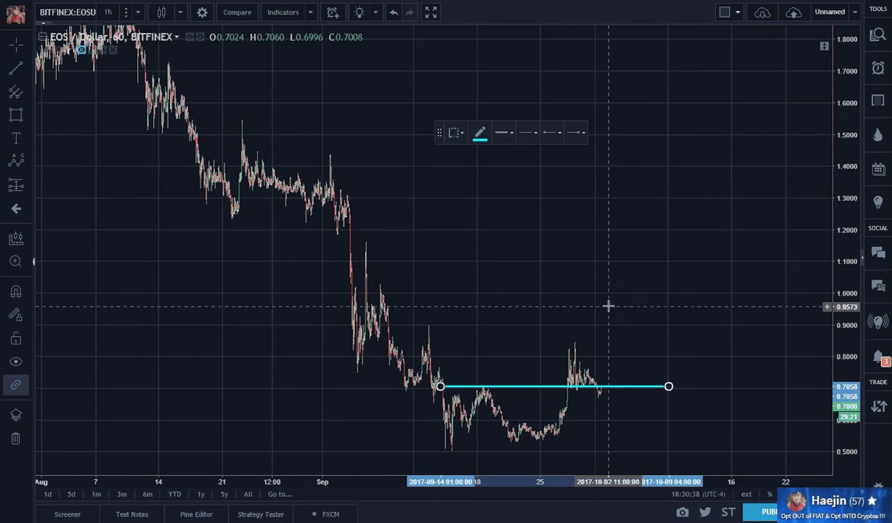
pyautogui.moveTo(724, 370); pyautogui.dragTo(672, 287)
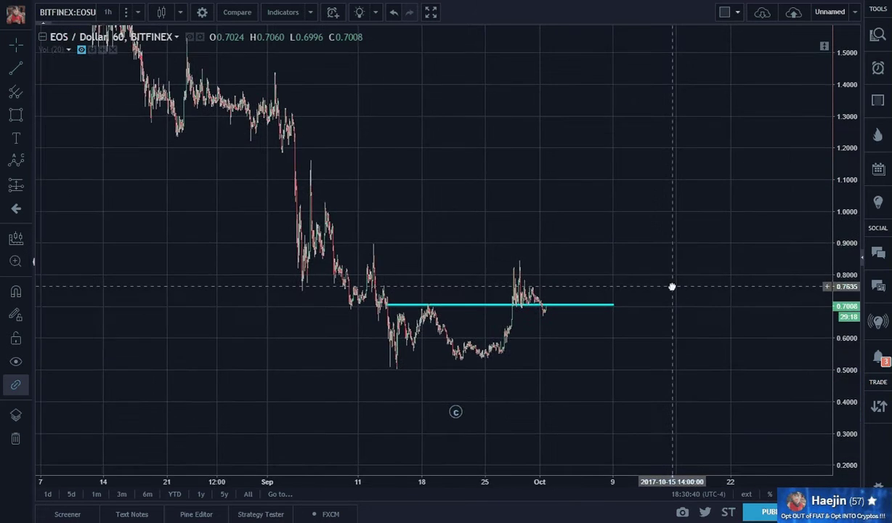
pyautogui.moveTo(854, 361); pyautogui.dragTo(850, 336)
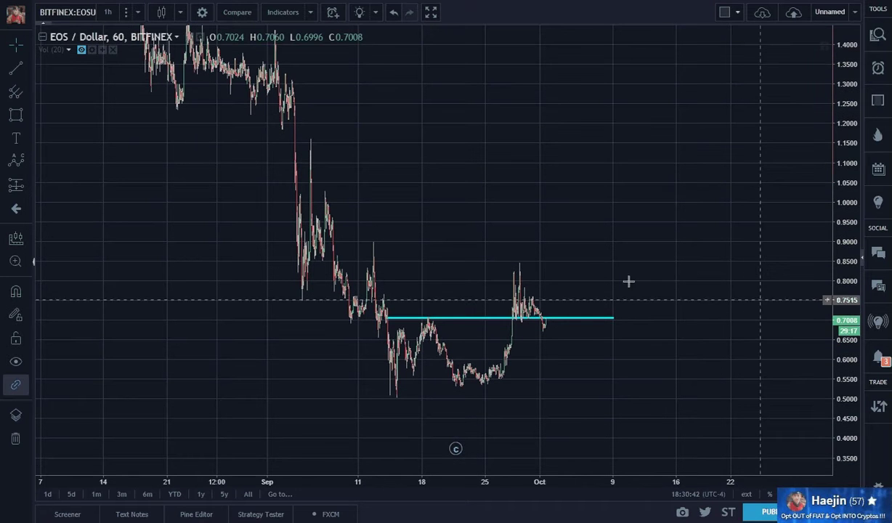
pyautogui.click(16, 67)
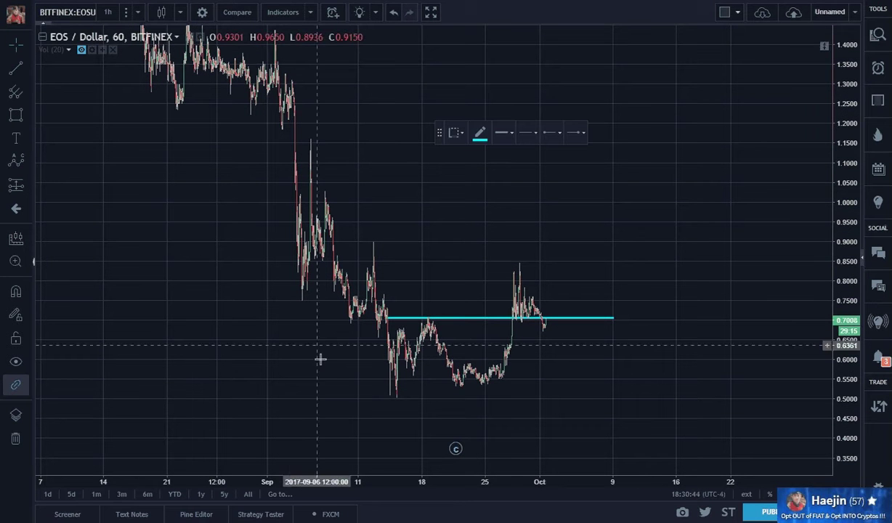
pyautogui.click(393, 403)
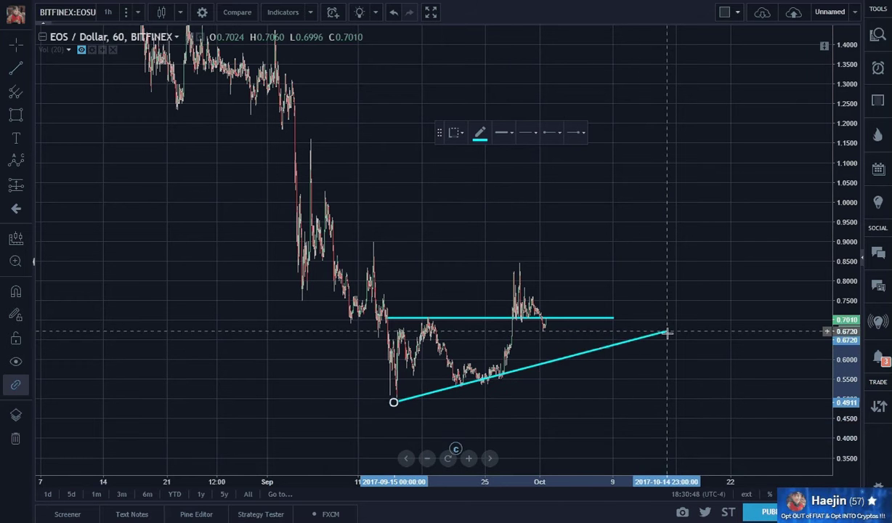
pyautogui.click(724, 330)
pyautogui.moveTo(614, 318); pyautogui.dragTo(736, 322)
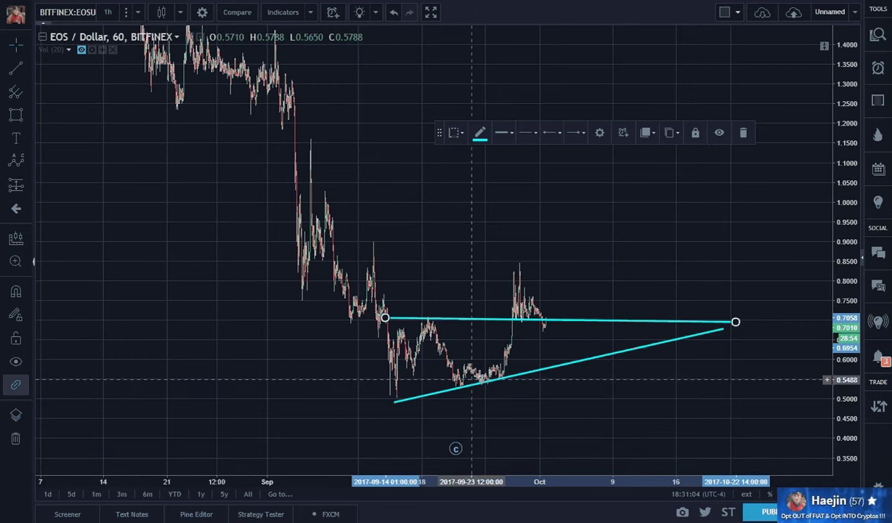
pyautogui.click(347, 404)
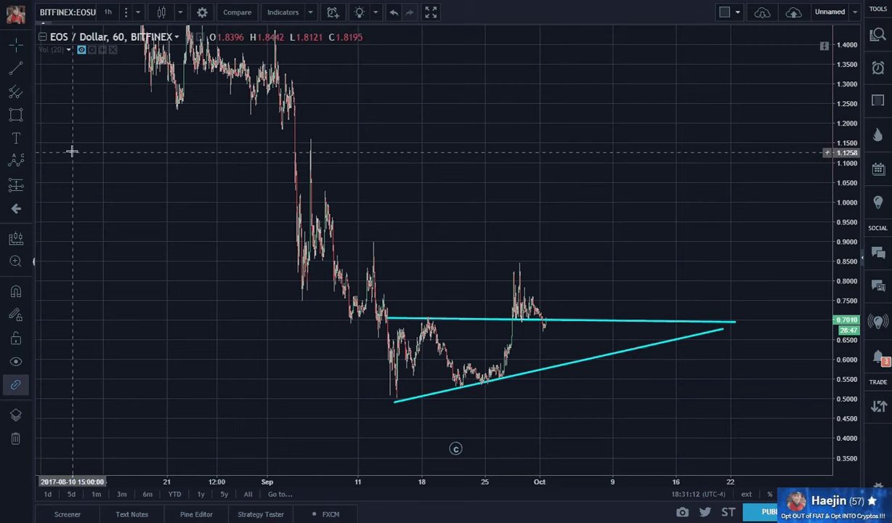
pyautogui.click(29, 119)
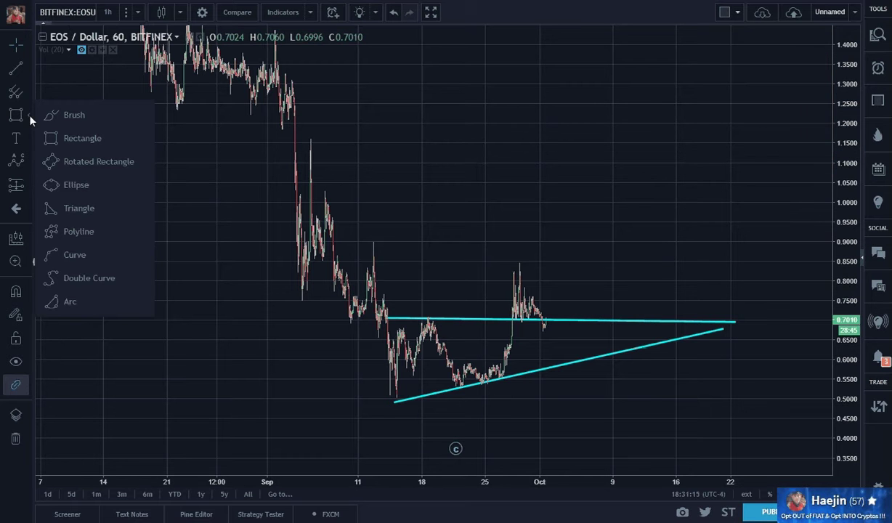
pyautogui.click(73, 115)
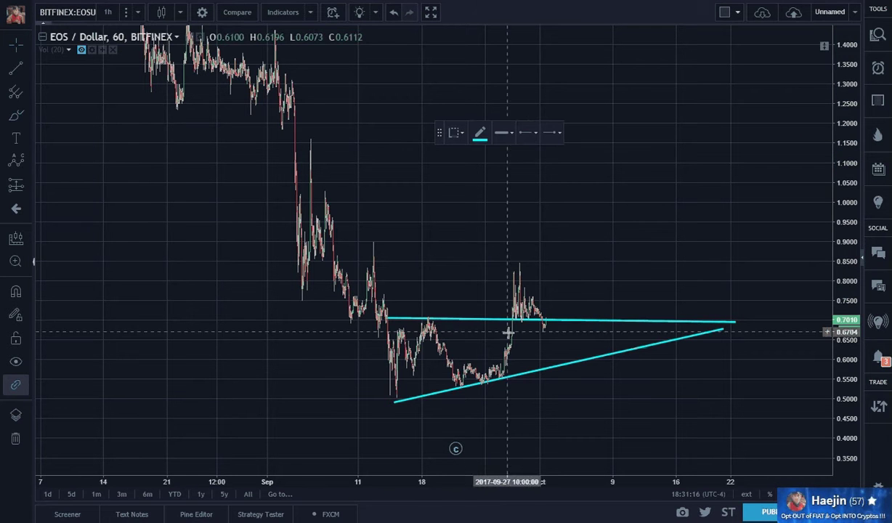
pyautogui.moveTo(517, 325)
pyautogui.mouseDown()
pyautogui.moveTo(534, 364)
pyautogui.moveTo(561, 327)
pyautogui.moveTo(578, 352)
pyautogui.moveTo(624, 338)
pyautogui.moveTo(743, 185)
pyautogui.mouseUp()
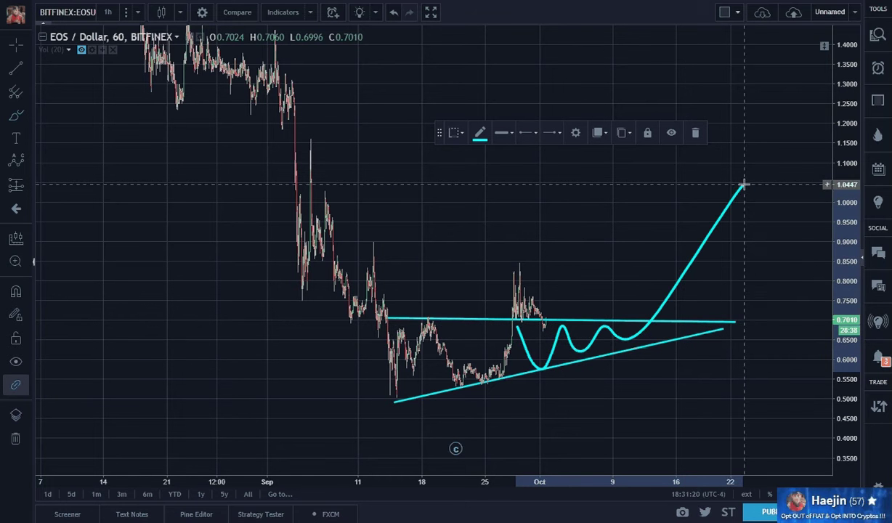
pyautogui.press('Delete')
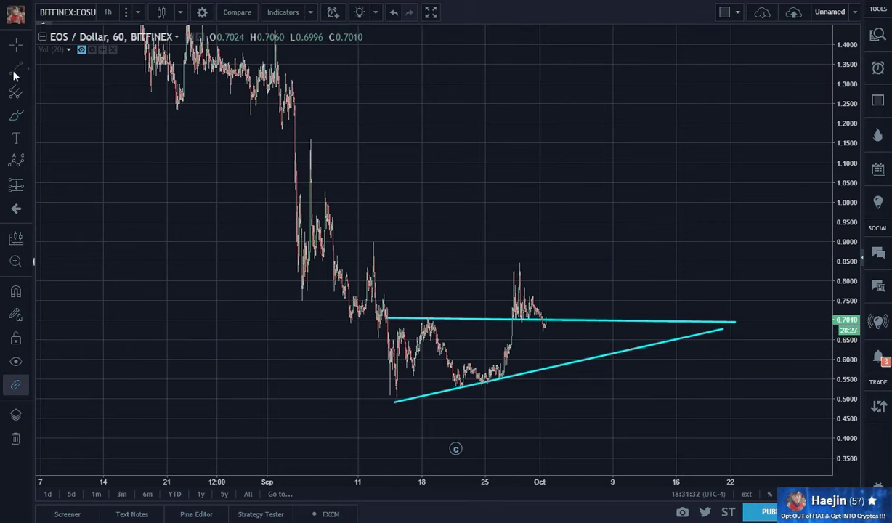
pyautogui.moveTo(544, 324)
pyautogui.mouseDown()
pyautogui.moveTo(545, 347)
pyautogui.moveTo(576, 347)
pyautogui.moveTo(627, 331)
pyautogui.moveTo(676, 297)
pyautogui.moveTo(742, 178)
pyautogui.mouseUp()
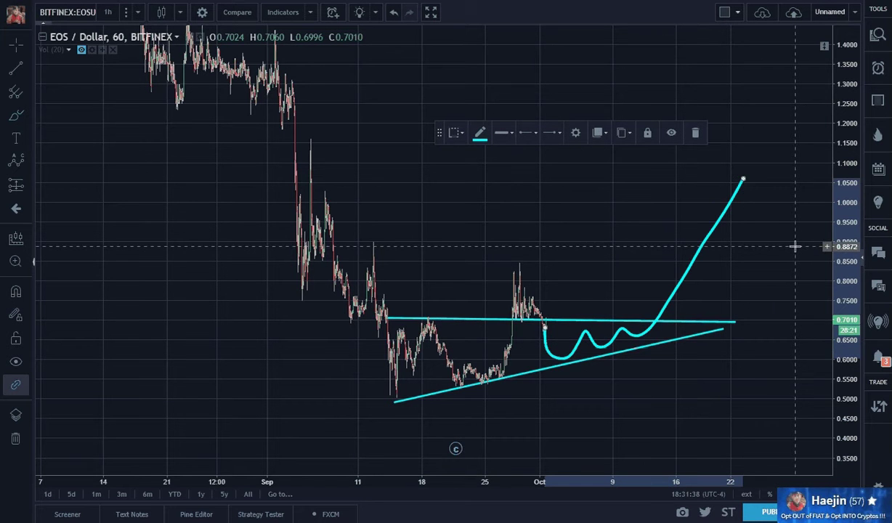
pyautogui.press('Delete')
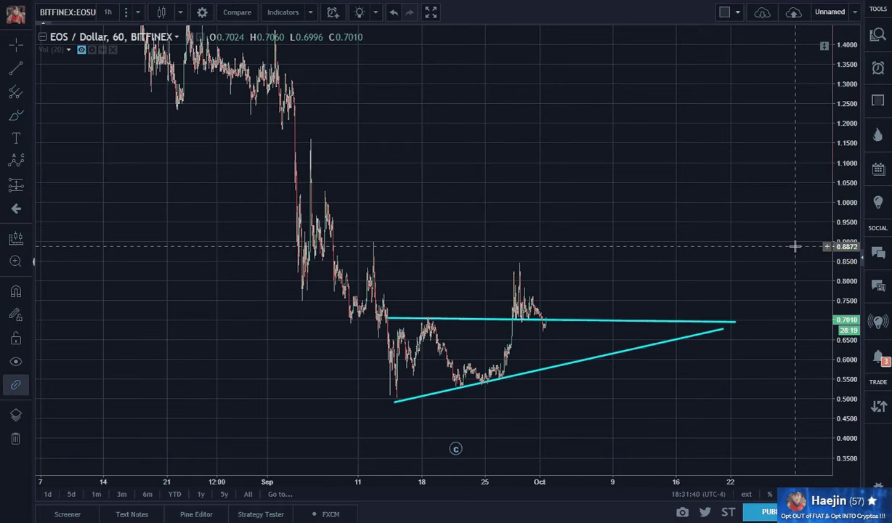
# Cancel the stray trend line started on the flat triangle line
pyautogui.click(591, 322)
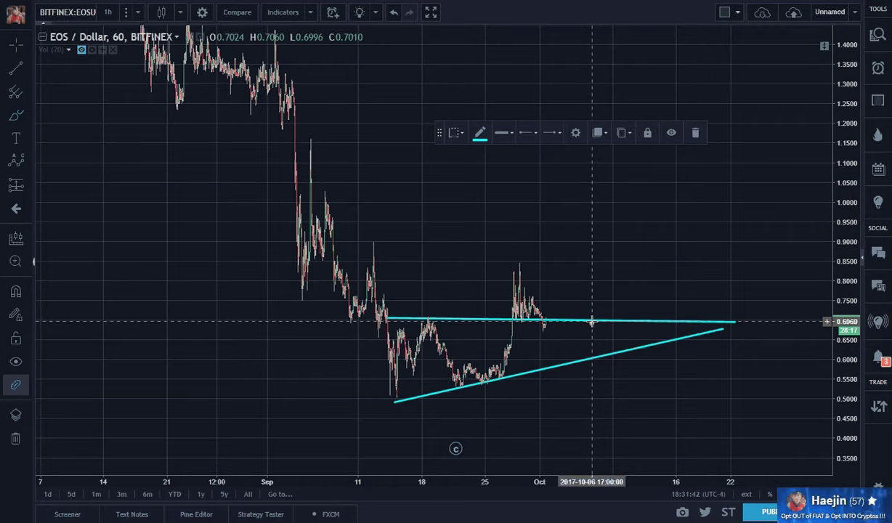
pyautogui.click(593, 328)
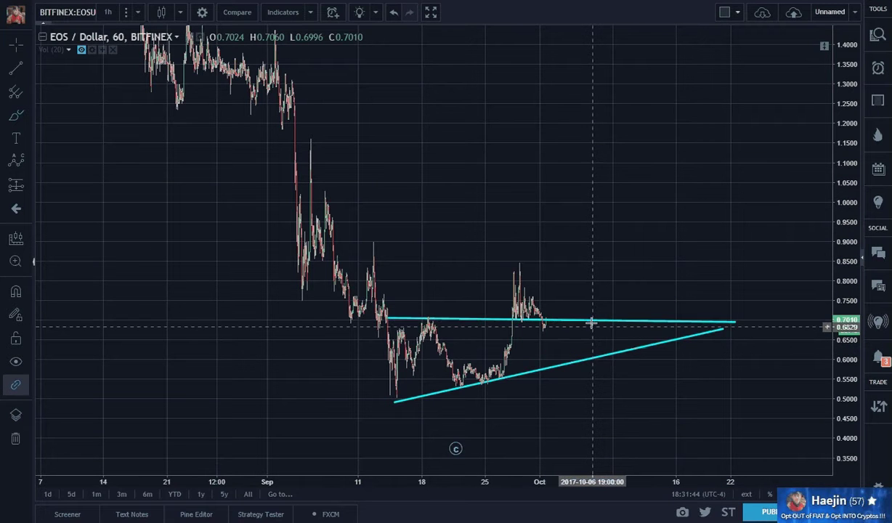
pyautogui.click(19, 63)
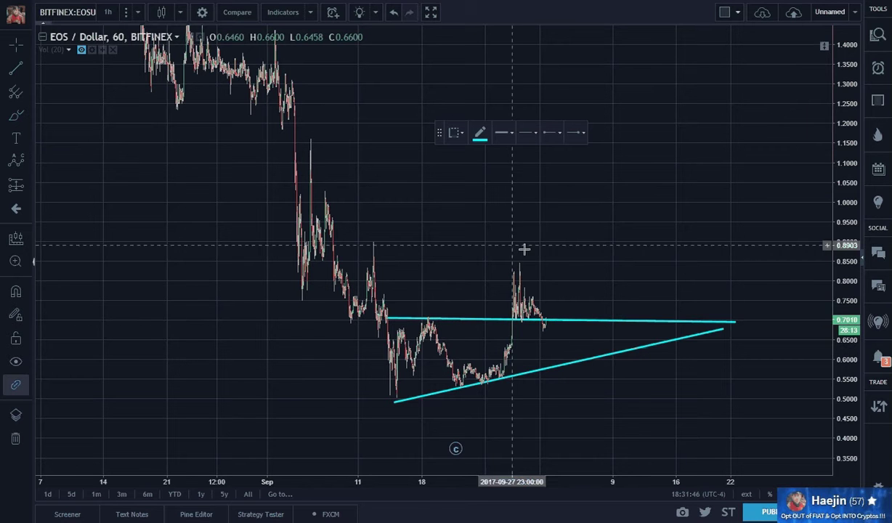
pyautogui.click(565, 309)
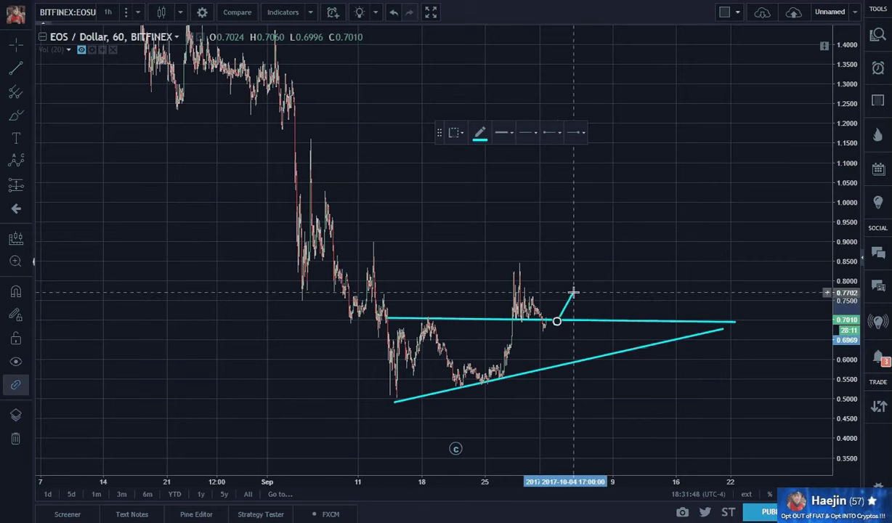
pyautogui.press('Escape')
# Delete the flat and rising triangle lines
pyautogui.click(581, 328)
pyautogui.press('Delete')
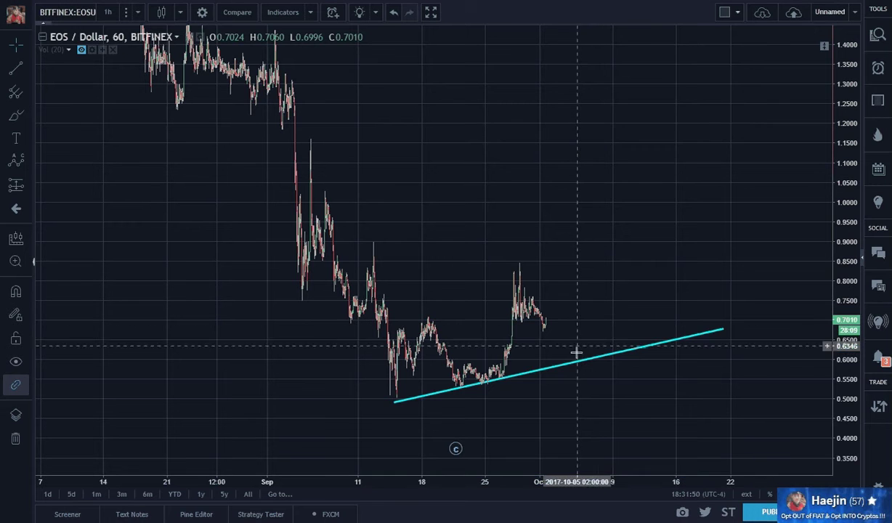
pyautogui.click(576, 362)
pyautogui.press('Delete')
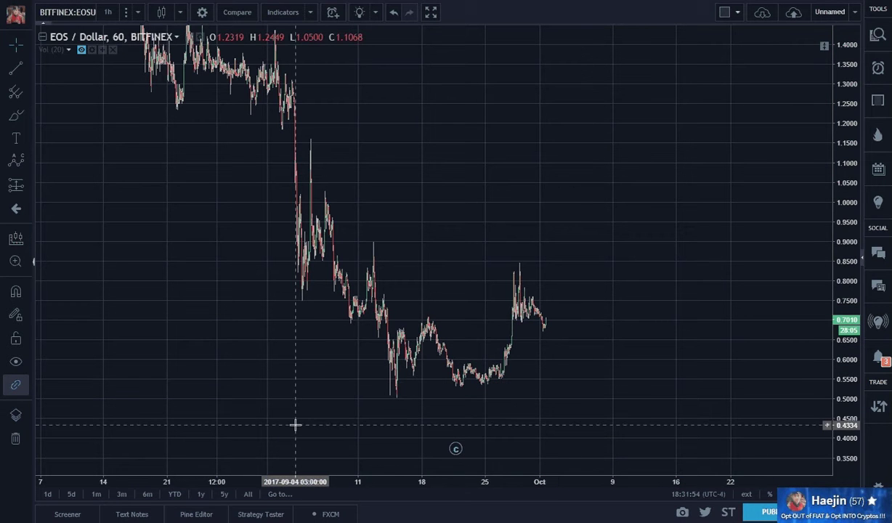
# Brush a U-shaped cup under the late-September dip, redrawing it after discarding the first attempt
pyautogui.click(16, 115)
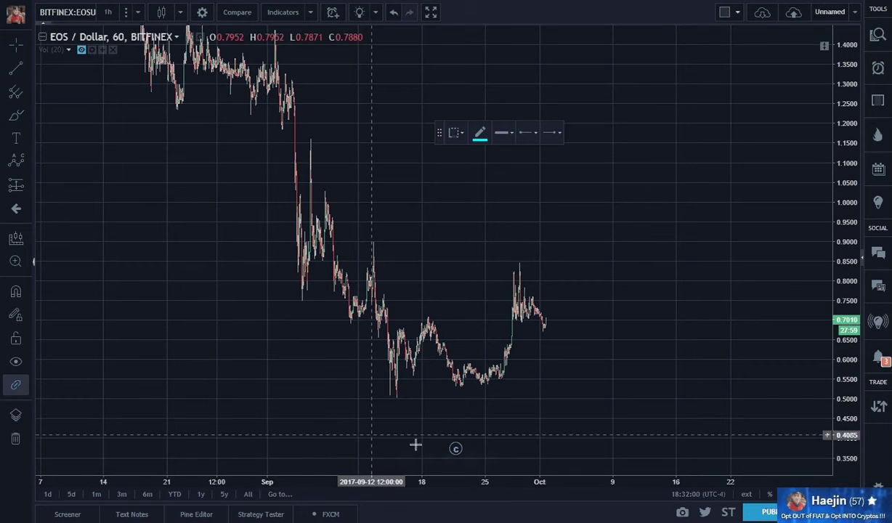
pyautogui.moveTo(423, 358)
pyautogui.mouseDown()
pyautogui.moveTo(451, 383)
pyautogui.moveTo(505, 397)
pyautogui.moveTo(529, 324)
pyautogui.mouseUp()
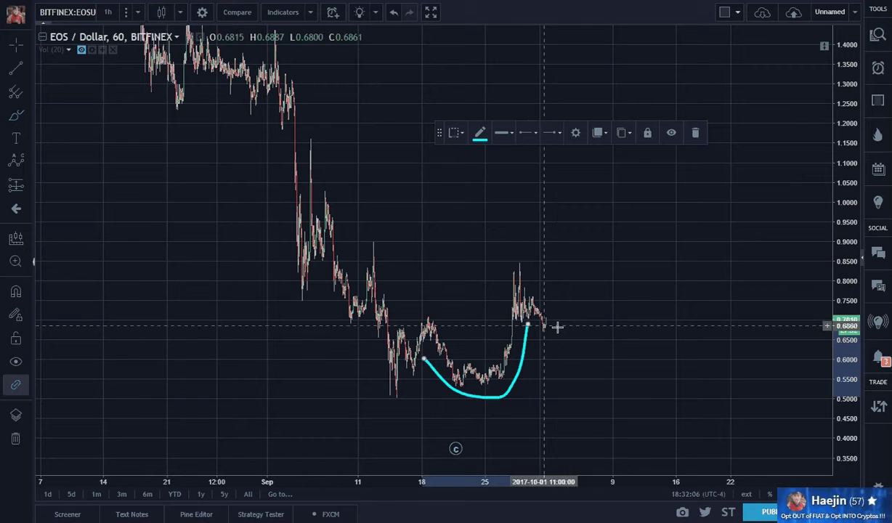
pyautogui.press('Delete')
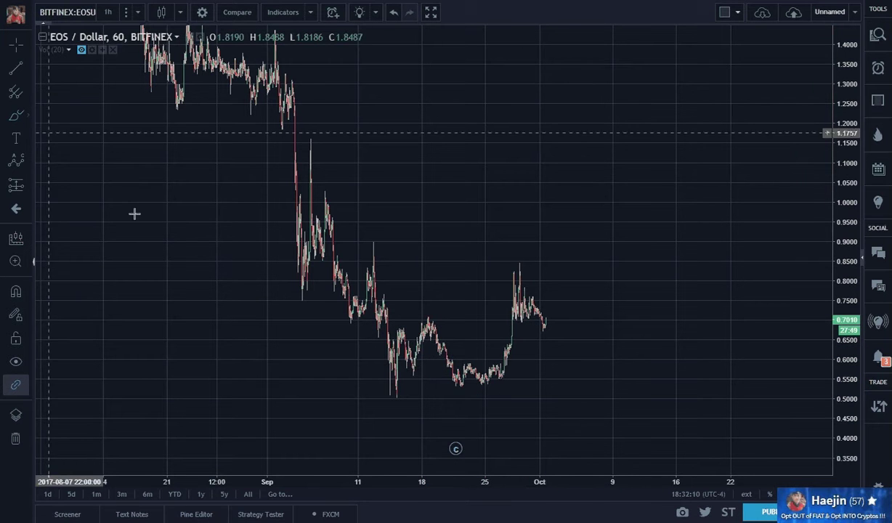
pyautogui.click(431, 351)
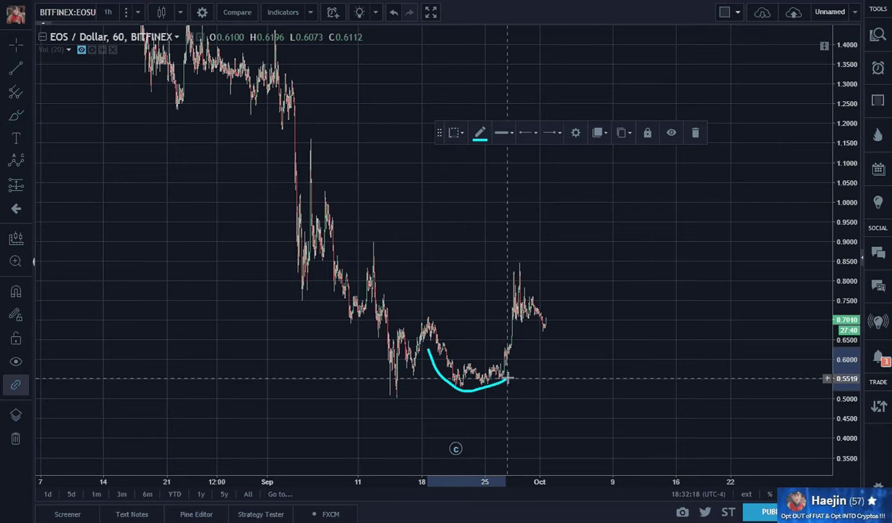
pyautogui.moveTo(506, 378); pyautogui.dragTo(512, 368)
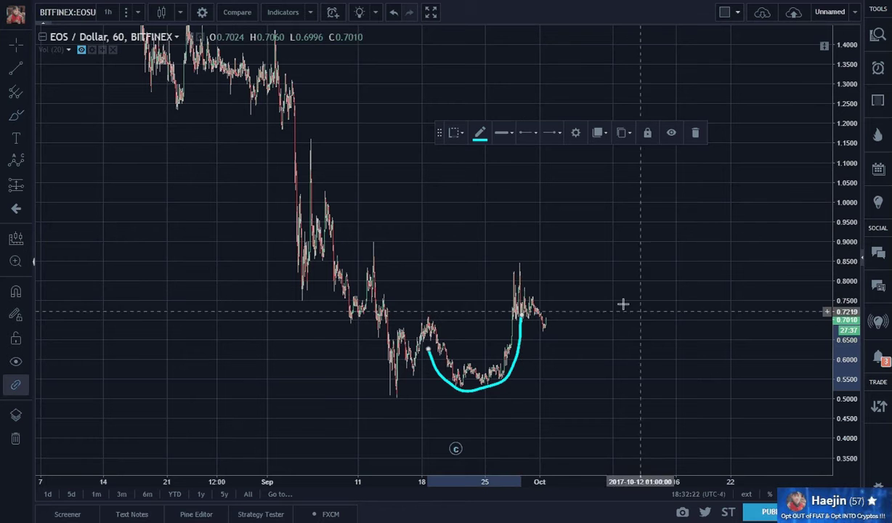
# Draw a steep handle line from the late-September peak and a lower descending handle line
pyautogui.click(22, 72)
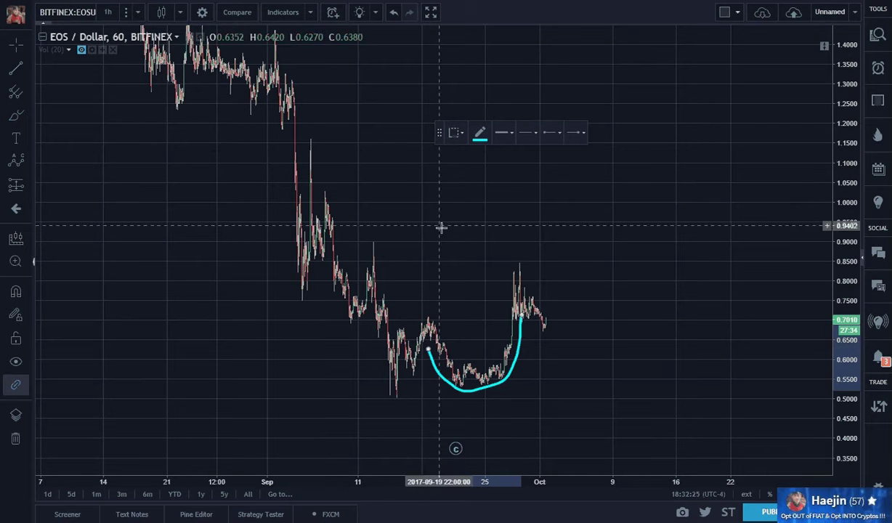
pyautogui.click(522, 267)
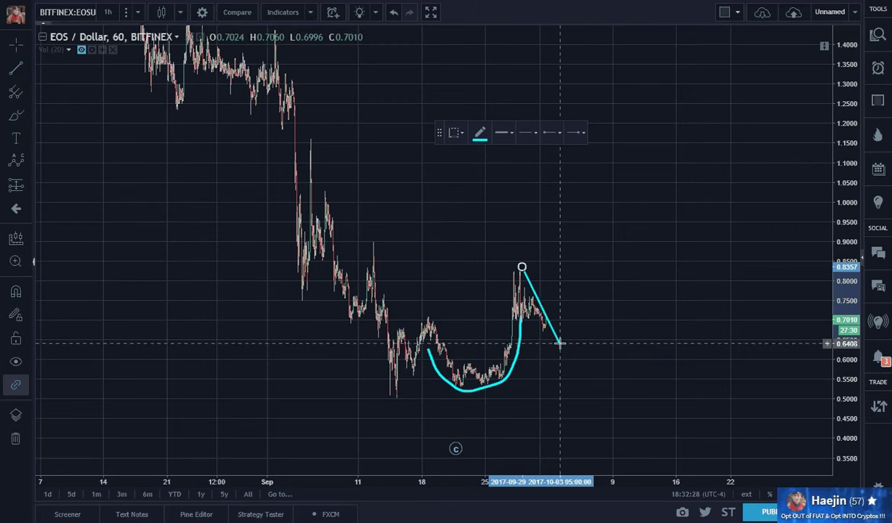
pyautogui.click(559, 343)
pyautogui.click(16, 69)
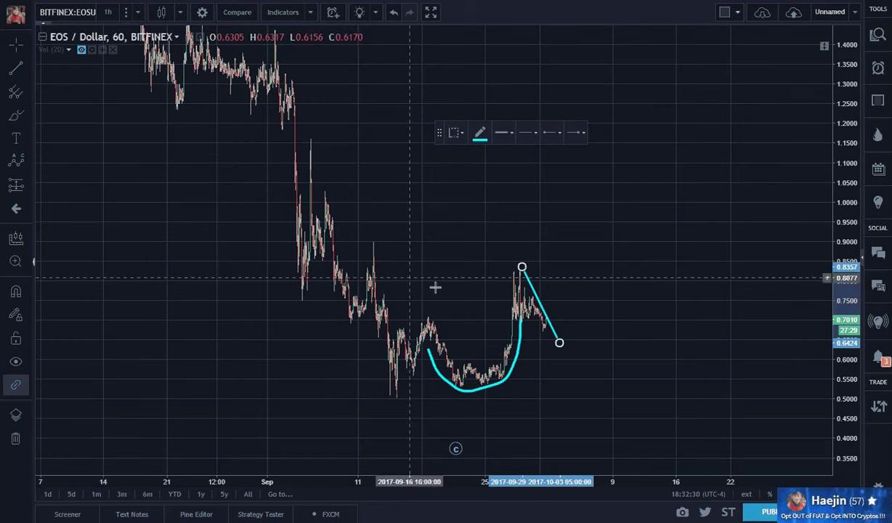
pyautogui.click(511, 317)
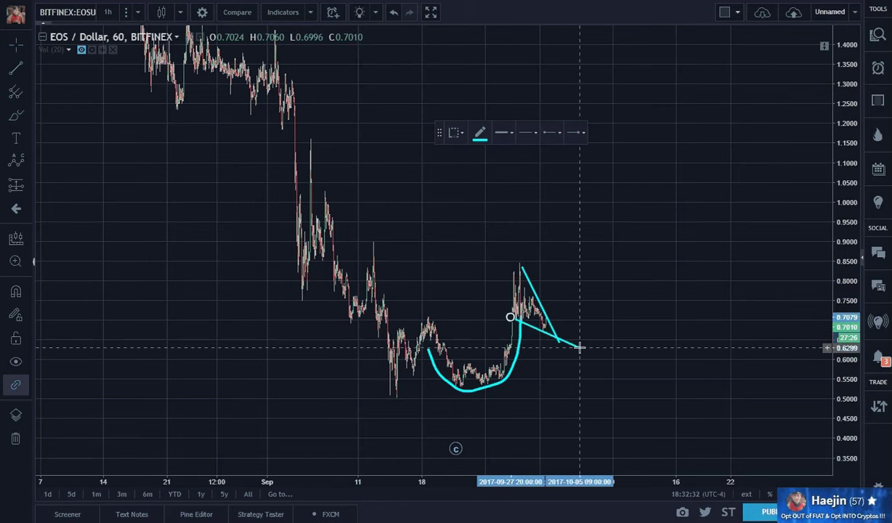
pyautogui.click(579, 348)
pyautogui.click(654, 343)
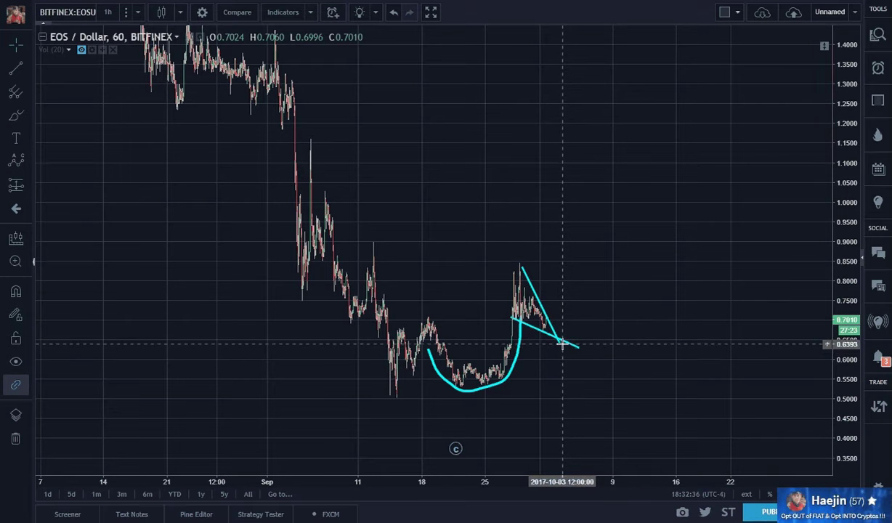
pyautogui.moveTo(560, 345); pyautogui.dragTo(560, 352)
pyautogui.click(607, 358)
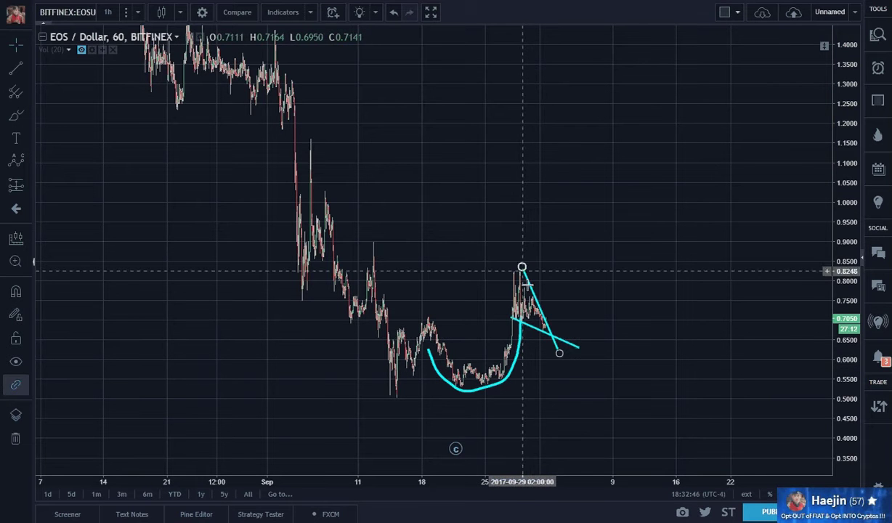
# Draw a breakout projection line from the handle apex up to about 1.15, then delete it
pyautogui.click(15, 69)
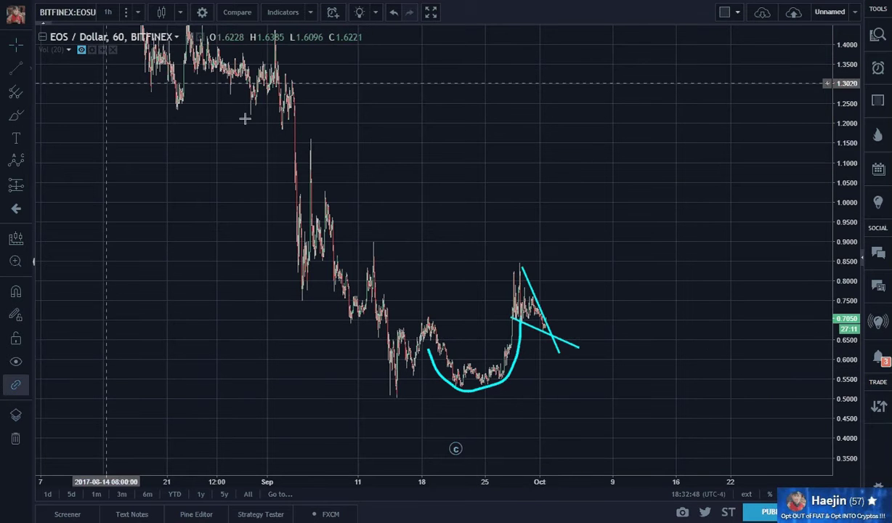
pyautogui.click(551, 332)
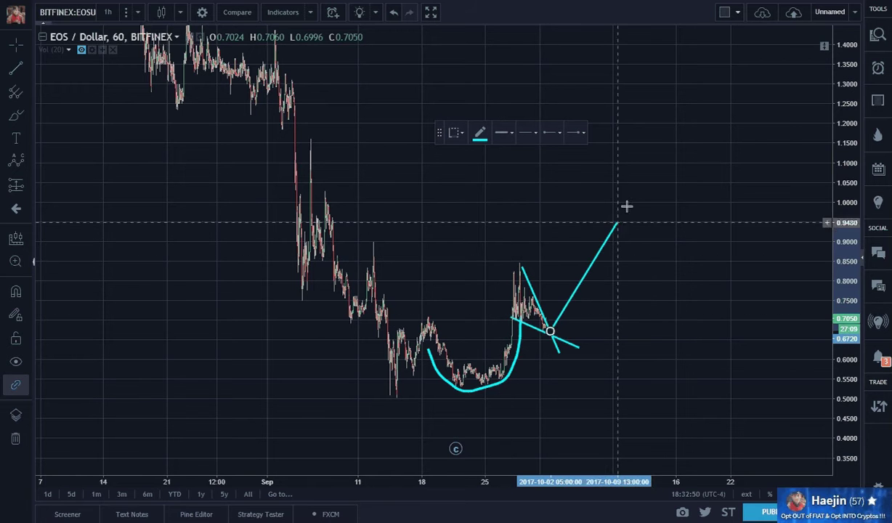
pyautogui.click(667, 142)
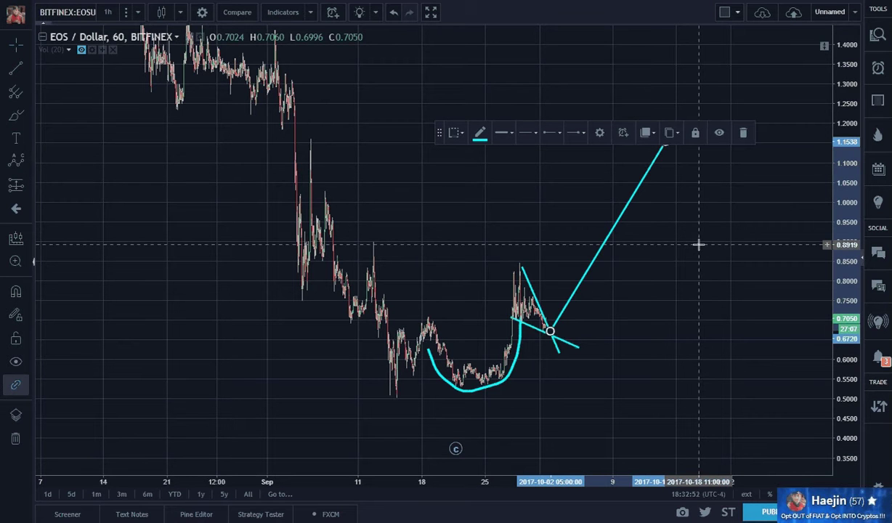
pyautogui.press('Delete')
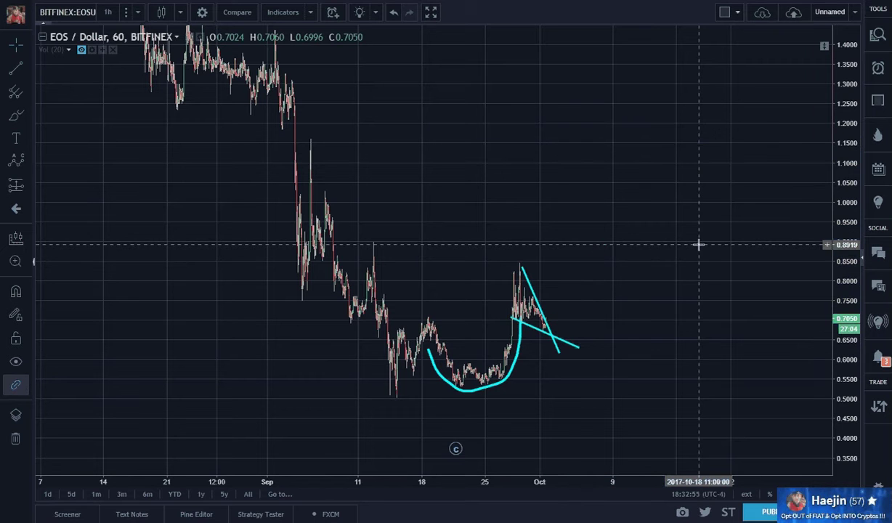
# Delete the steep and lower handle lines
pyautogui.click(547, 327)
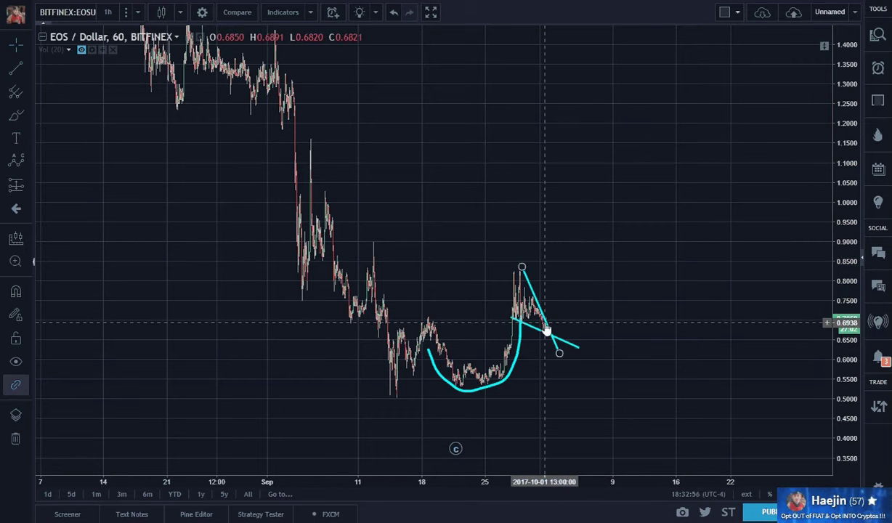
pyautogui.press('Delete')
pyautogui.click(548, 336)
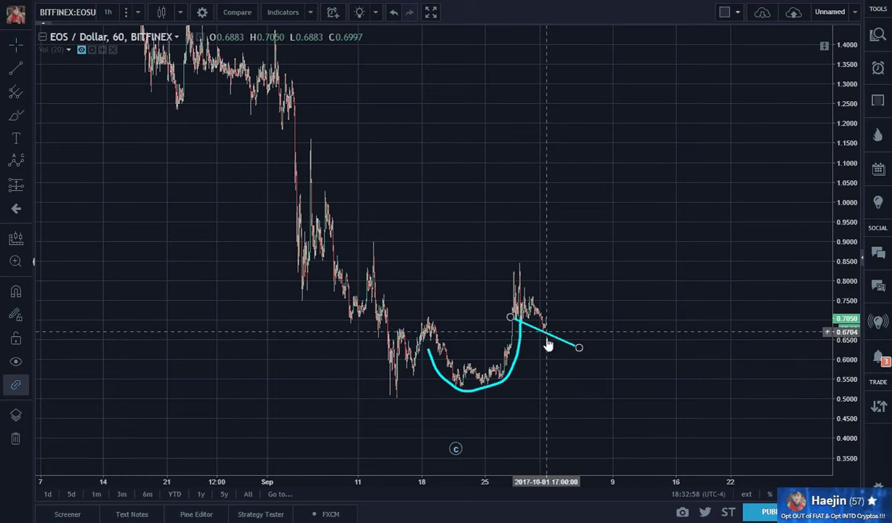
pyautogui.click(547, 335)
pyautogui.press('Delete')
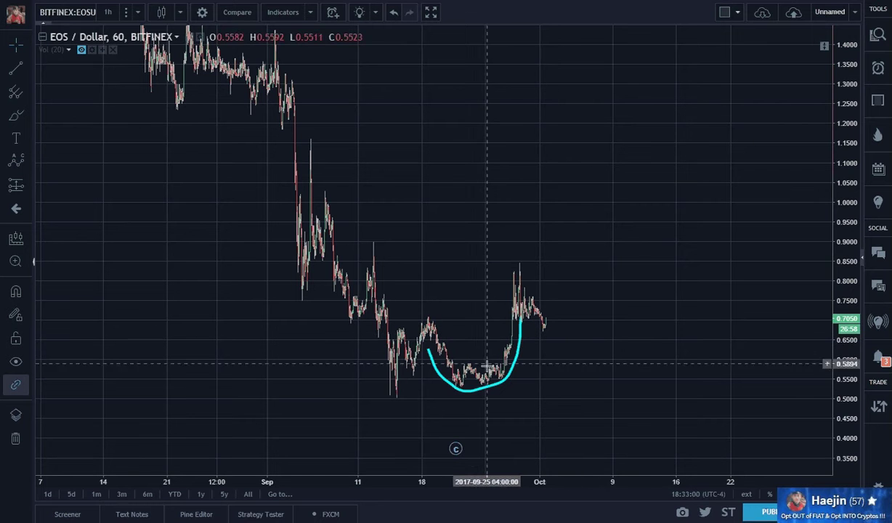
# Delete the cup brush curve
pyautogui.click(483, 392)
pyautogui.press('Delete')
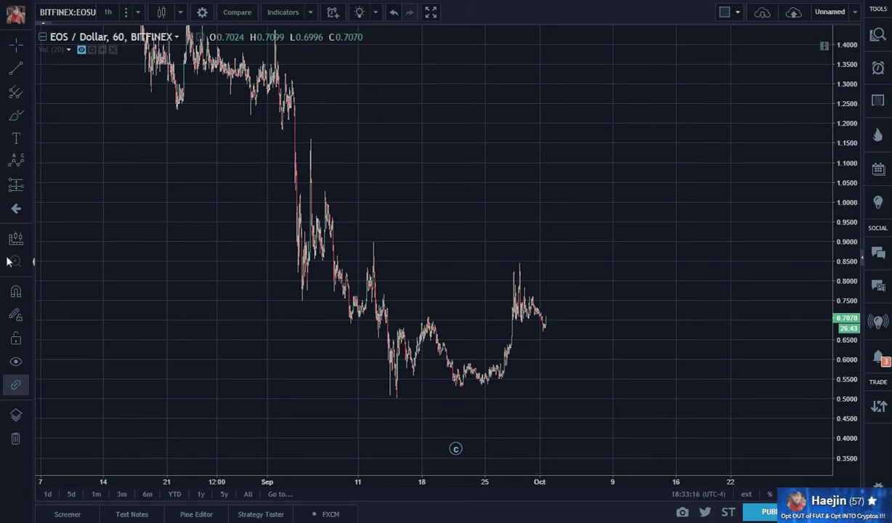
pyautogui.click(27, 165)
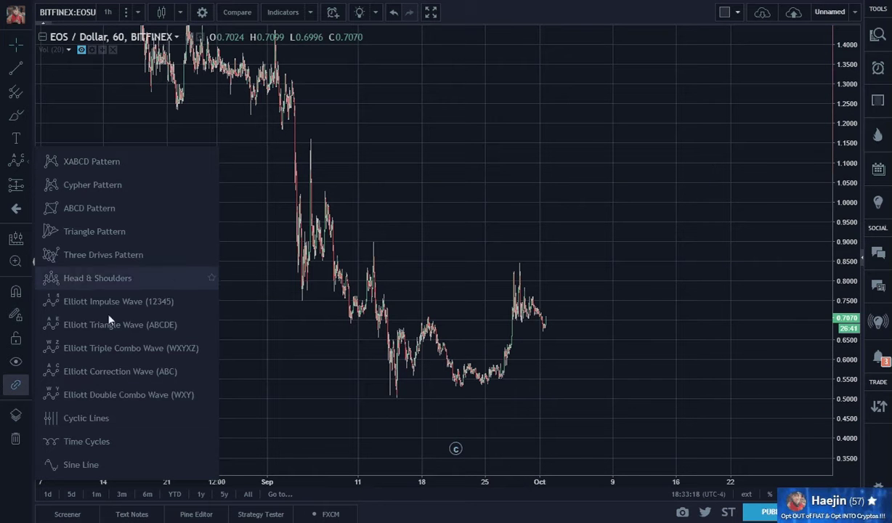
pyautogui.click(68, 302)
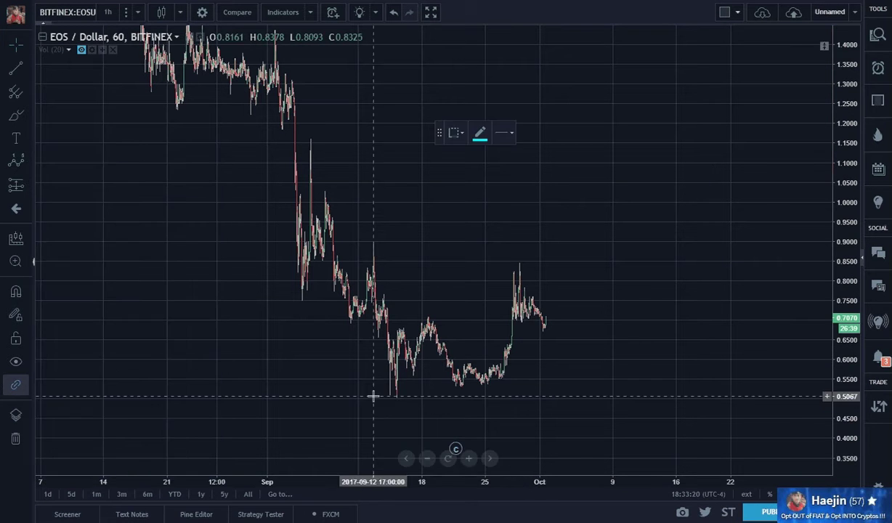
# Place a trial Elliott impulse wave (0)–(v) from the September low to near 1.30, then delete it
pyautogui.click(394, 398)
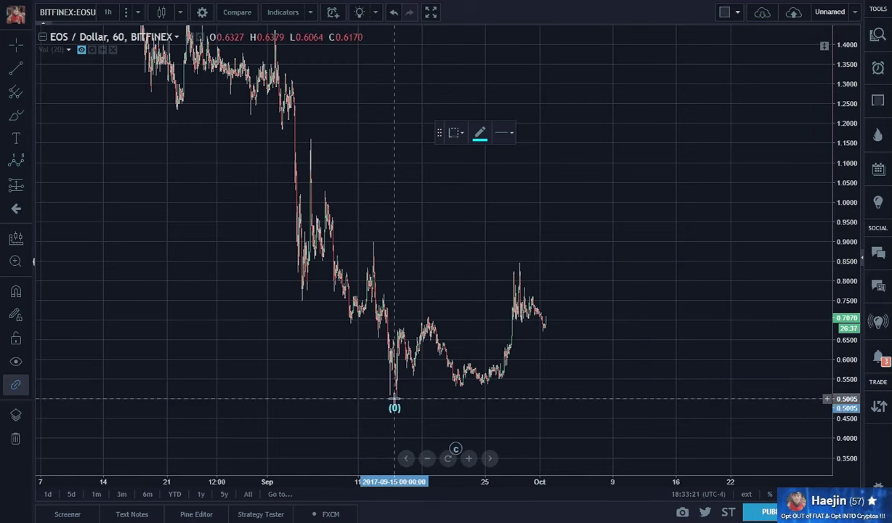
pyautogui.click(426, 310)
pyautogui.click(462, 396)
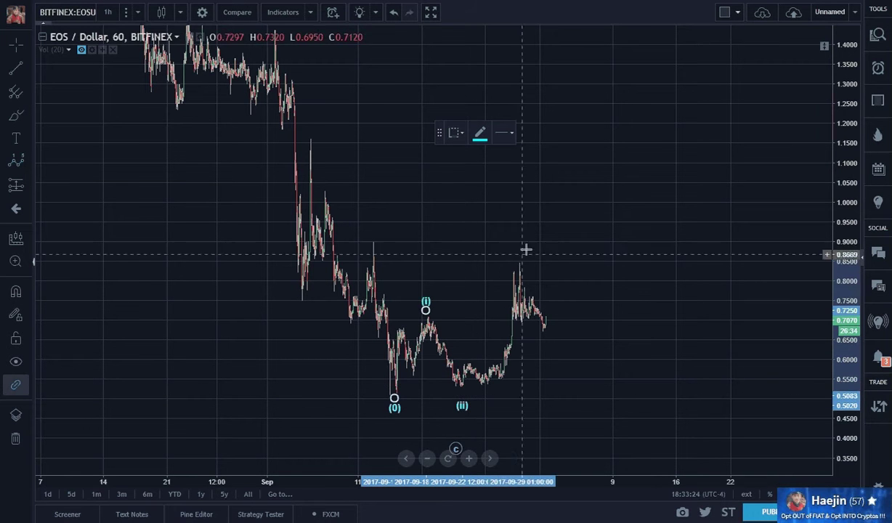
pyautogui.click(559, 194)
pyautogui.click(589, 242)
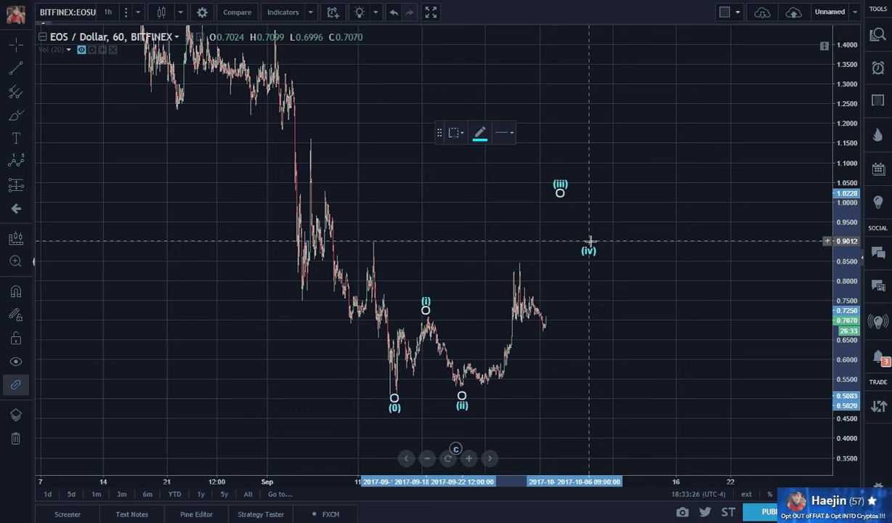
pyautogui.click(645, 81)
pyautogui.click(741, 255)
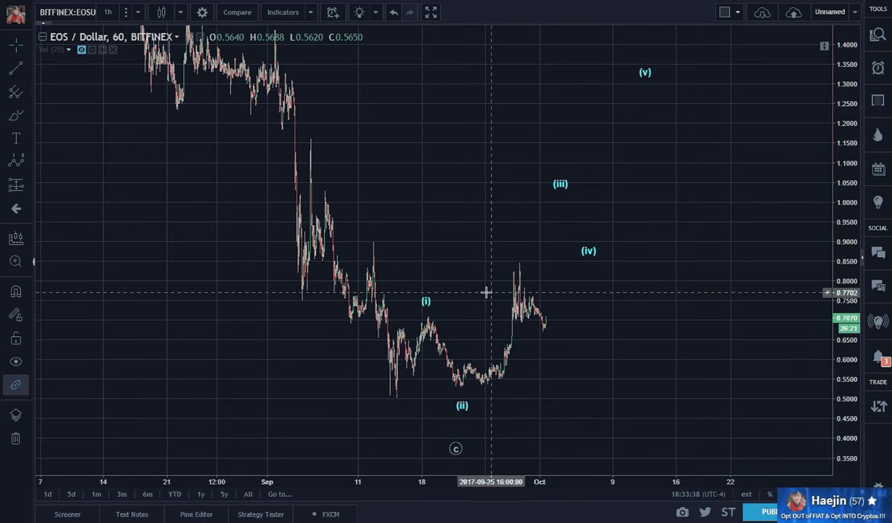
pyautogui.click(428, 304)
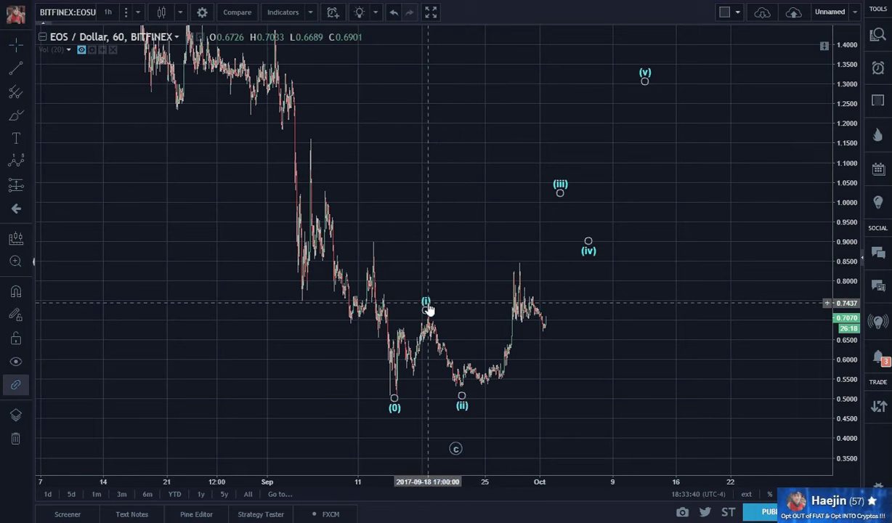
pyautogui.press('Delete')
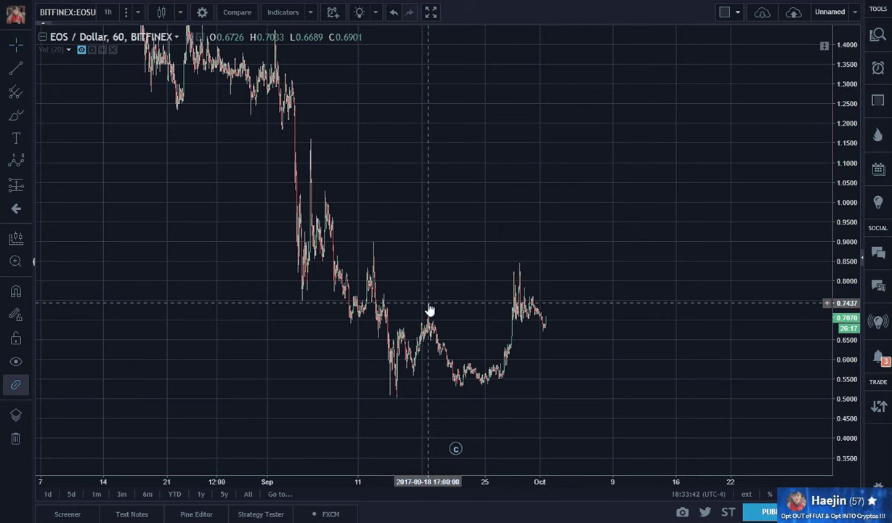
# Draw an upper line from mid-September to near 1.02 and a parallel lower line to near 0.85 touching the lows
pyautogui.hotkey('alt', 't')
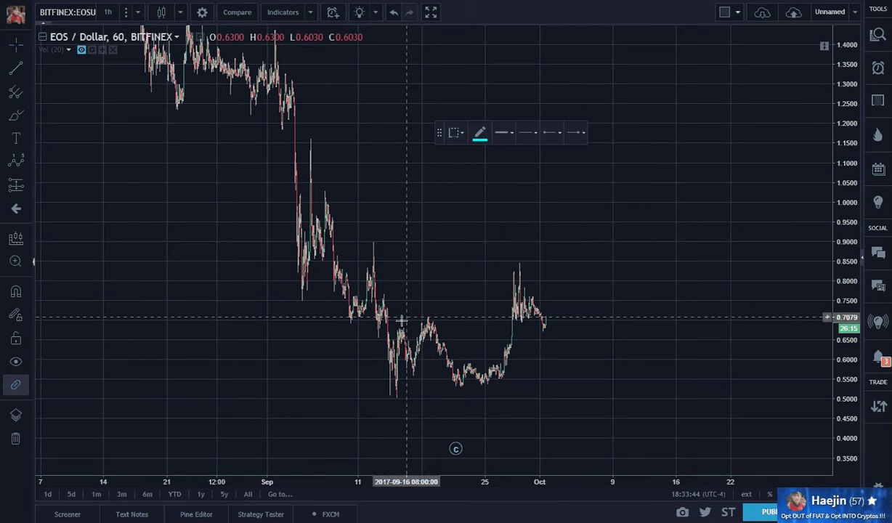
pyautogui.click(386, 332)
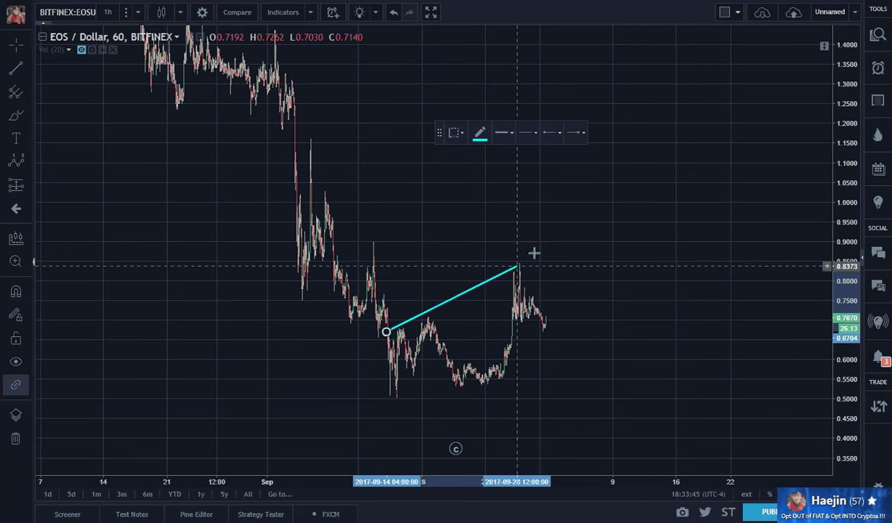
pyautogui.click(642, 194)
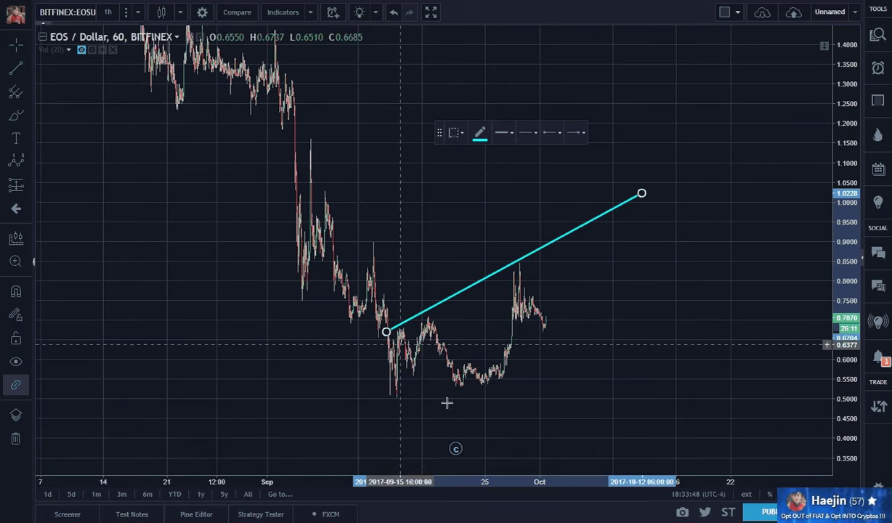
pyautogui.click(416, 431)
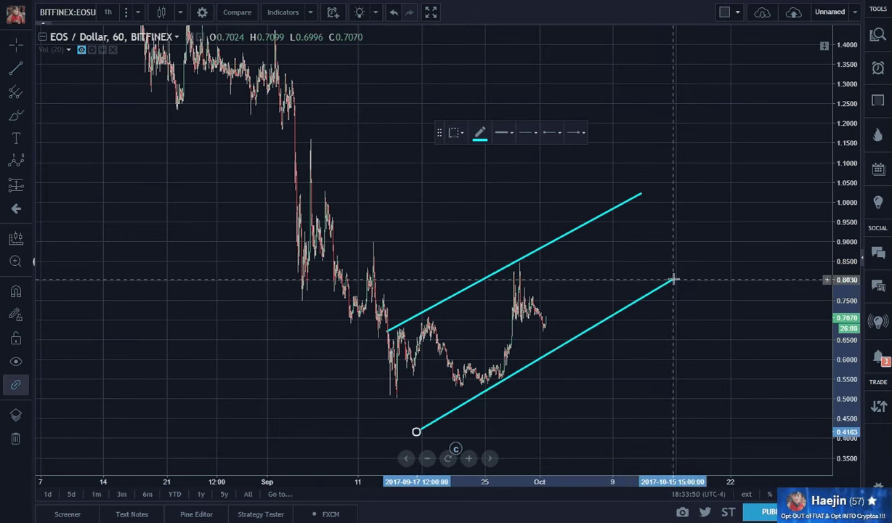
pyautogui.click(714, 262)
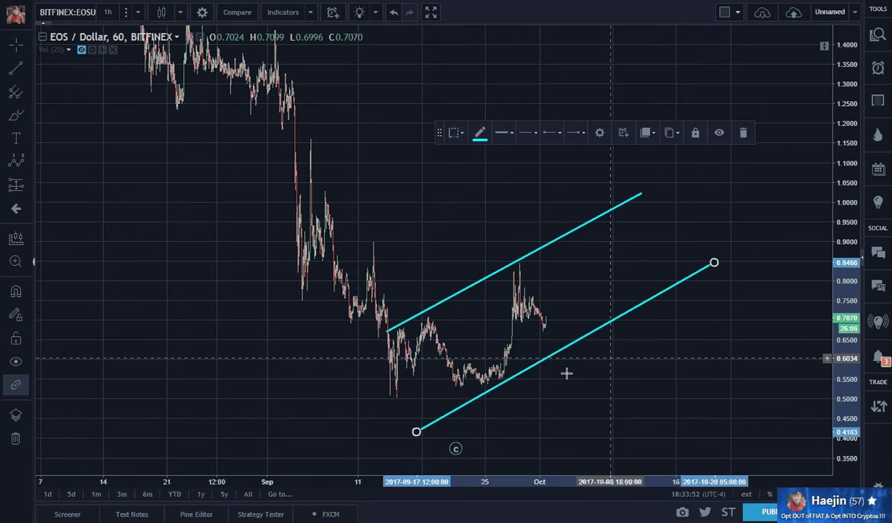
pyautogui.moveTo(488, 393); pyautogui.dragTo(483, 391)
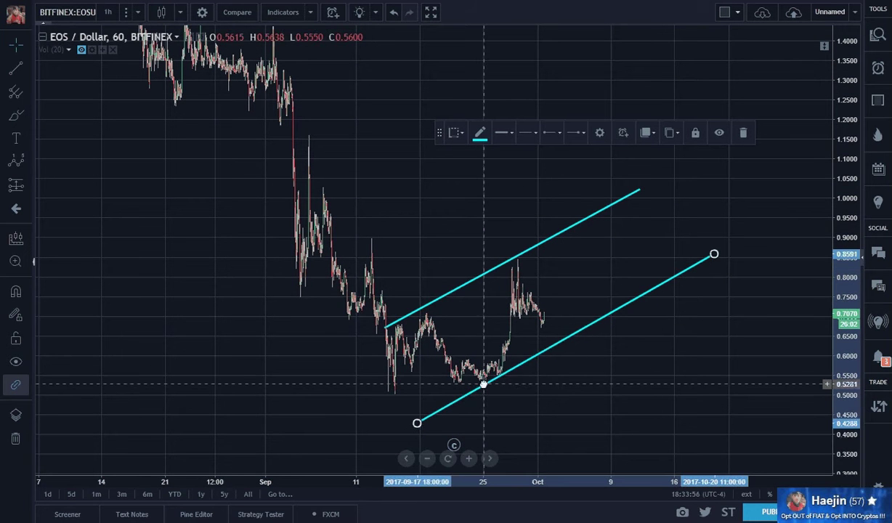
pyautogui.moveTo(417, 423); pyautogui.dragTo(417, 421)
pyautogui.click(583, 416)
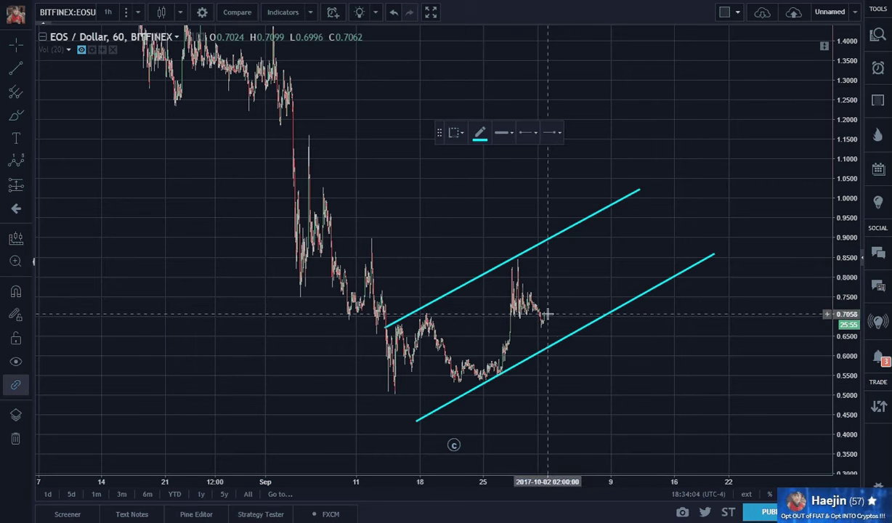
# Sketch a zig-zag breakout path inside the channel, delete it, and cancel a stray trend line
pyautogui.moveTo(550, 317)
pyautogui.mouseDown()
pyautogui.moveTo(568, 327)
pyautogui.moveTo(590, 227)
pyautogui.moveTo(649, 273)
pyautogui.moveTo(654, 189)
pyautogui.mouseUp()
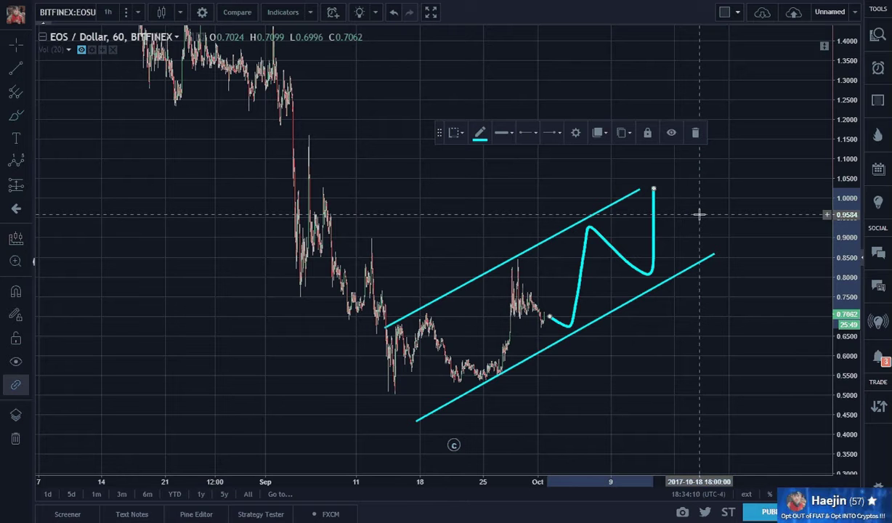
pyautogui.press('Delete')
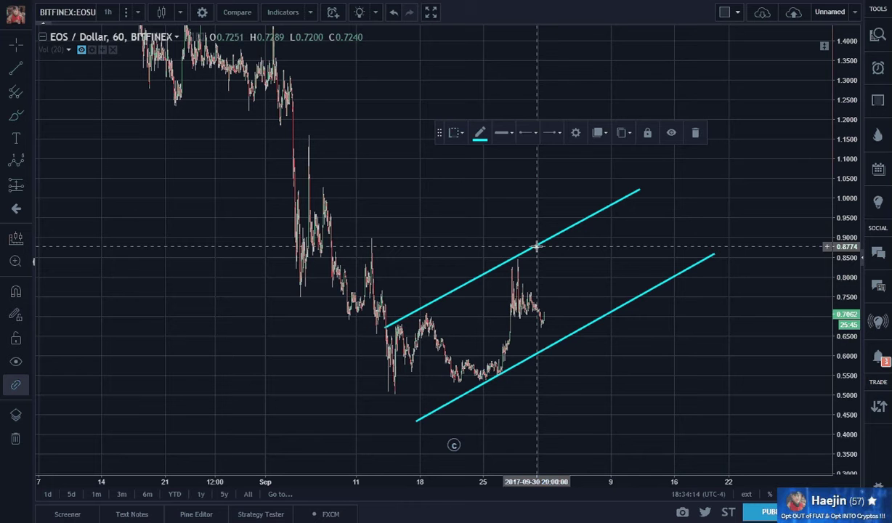
pyautogui.click(607, 315)
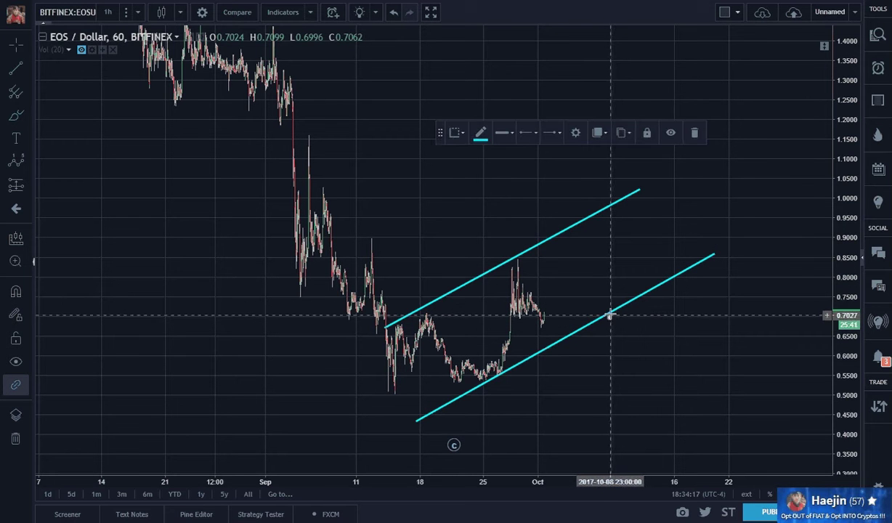
pyautogui.click(16, 71)
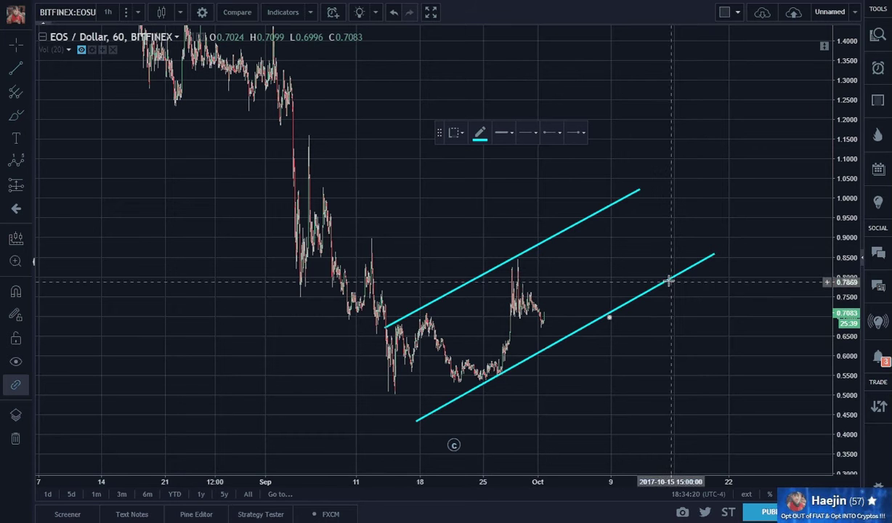
pyautogui.click(668, 281)
pyautogui.press('Escape')
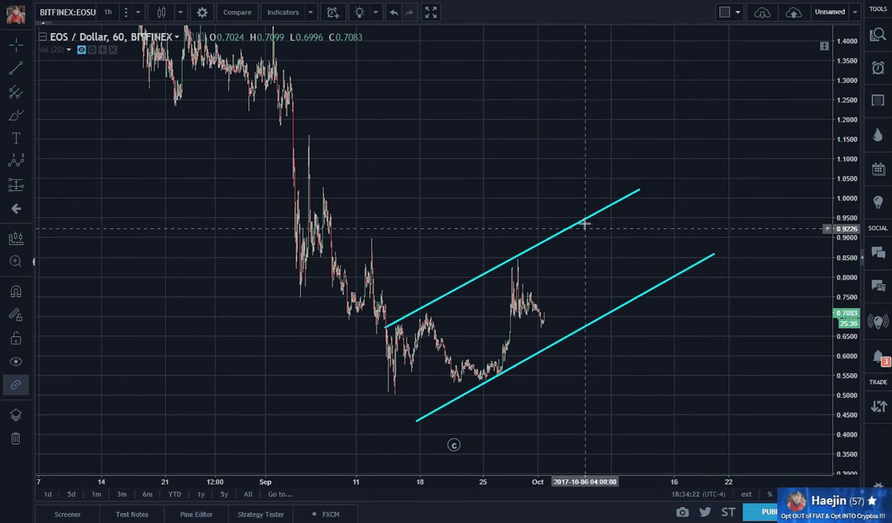
# Delete the upper and lower cyan channel lines
pyautogui.click(583, 222)
pyautogui.press('Delete')
pyautogui.click(627, 306)
pyautogui.press('Delete')
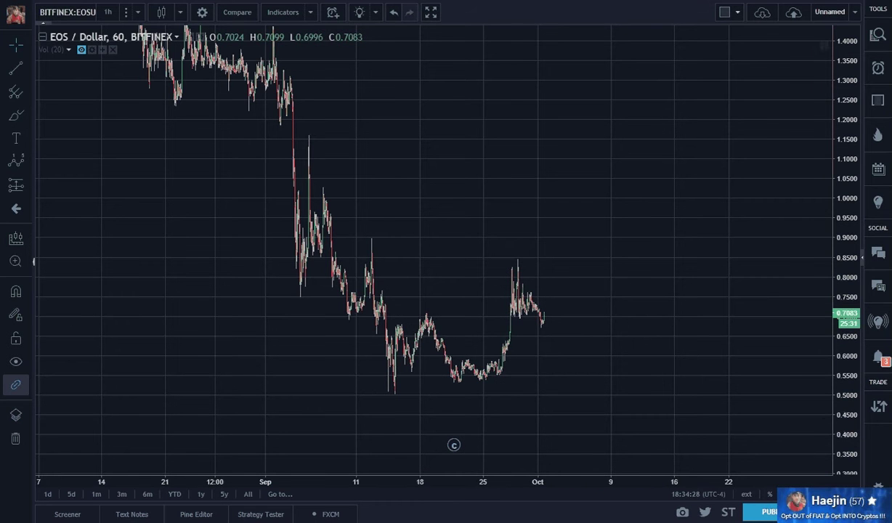
pyautogui.click(17, 116)
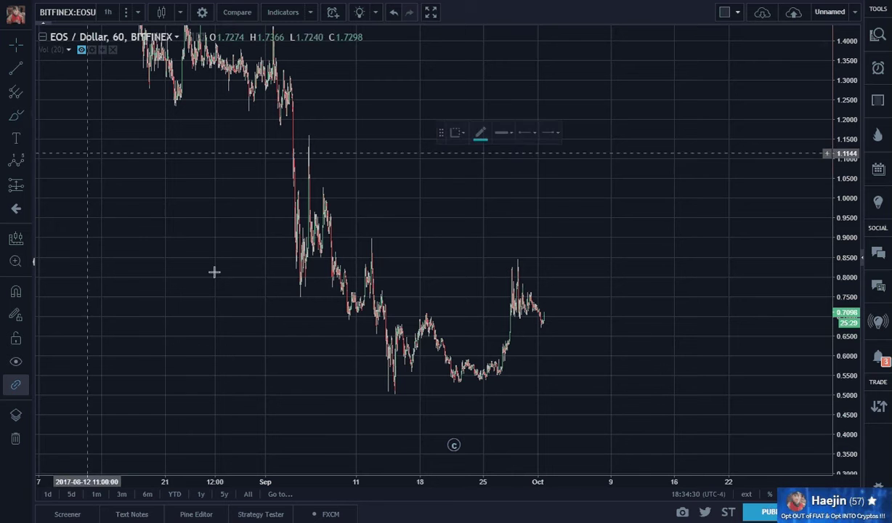
pyautogui.moveTo(426, 343)
pyautogui.mouseDown()
pyautogui.moveTo(444, 374)
pyautogui.moveTo(487, 385)
pyautogui.moveTo(517, 320)
pyautogui.mouseUp()
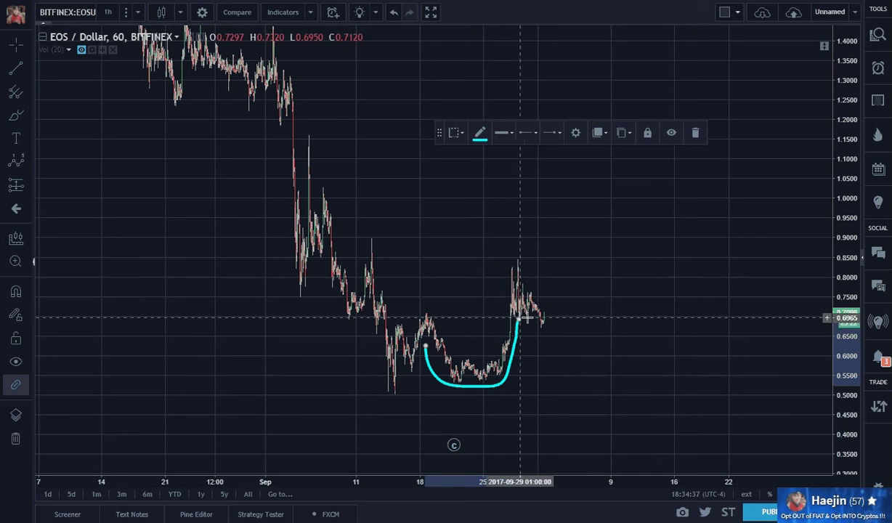
pyautogui.click(16, 69)
pyautogui.click(518, 263)
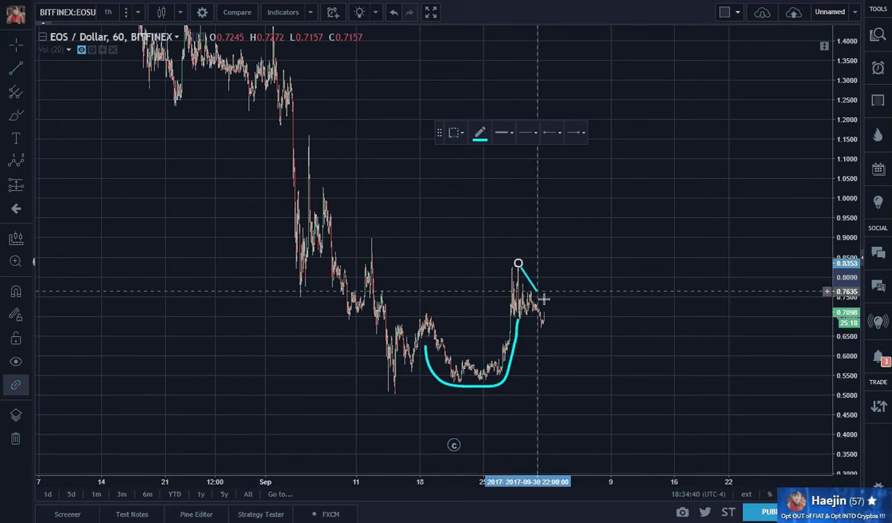
pyautogui.click(556, 331)
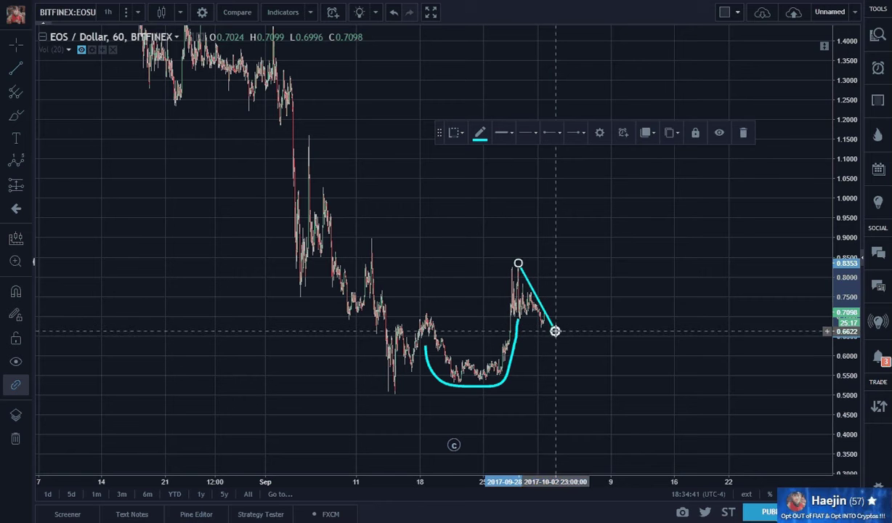
pyautogui.click(15, 69)
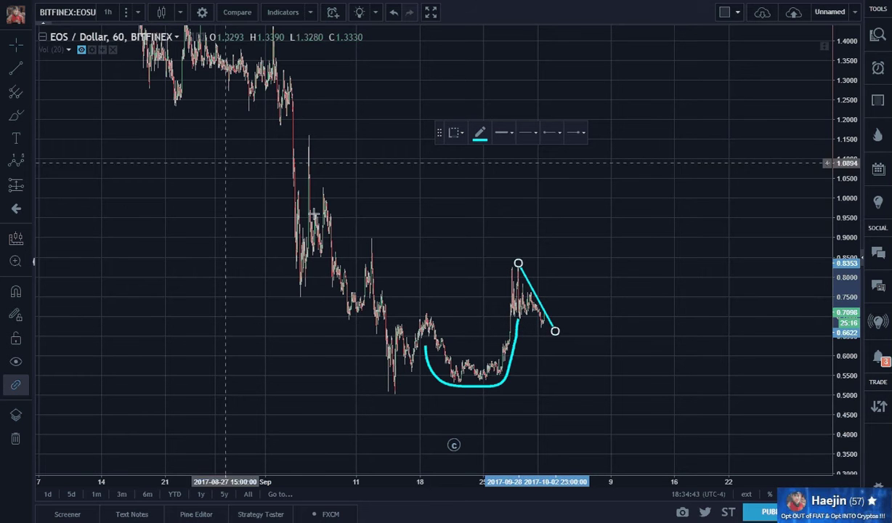
pyautogui.click(505, 311)
pyautogui.click(576, 339)
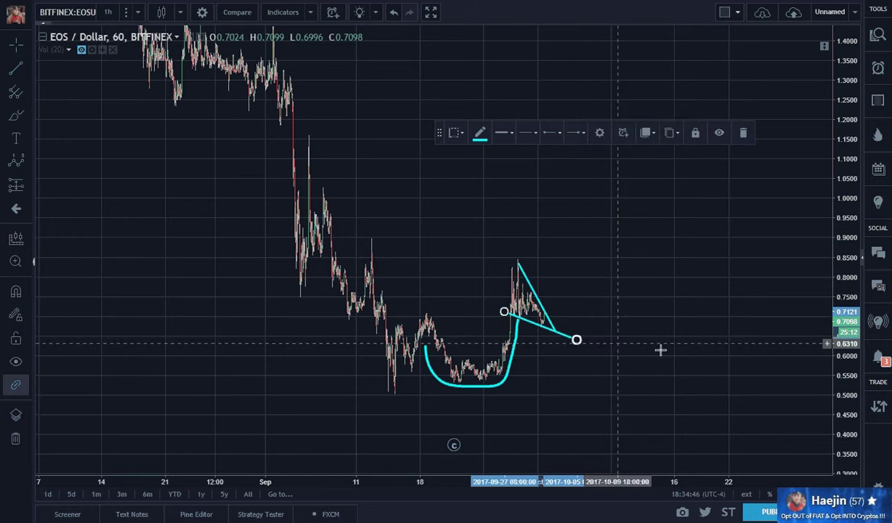
pyautogui.click(738, 385)
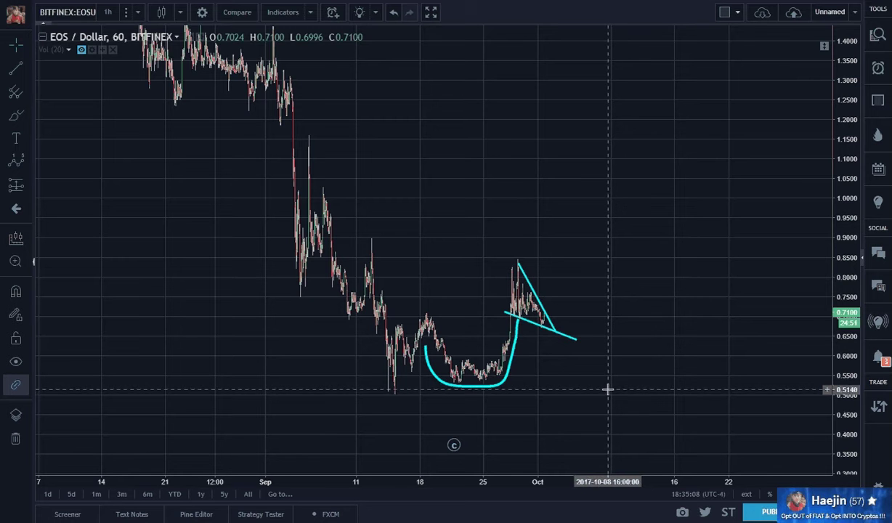
pyautogui.click(533, 324)
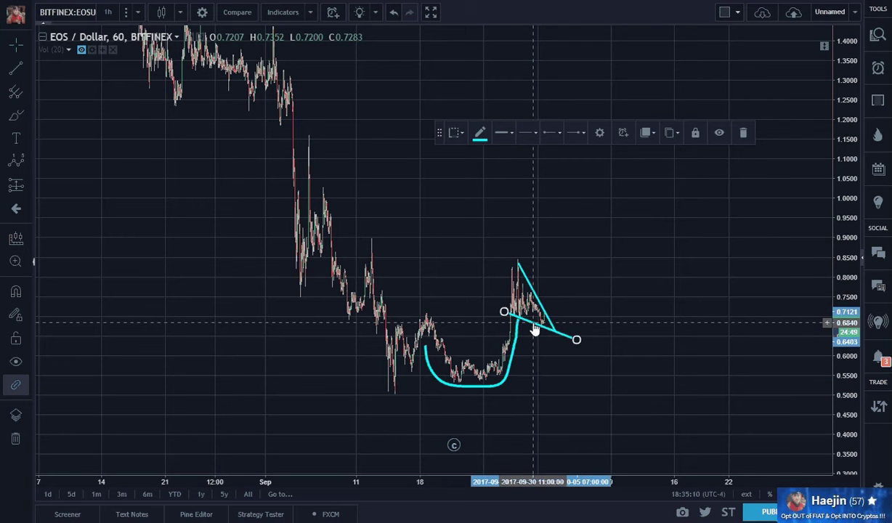
pyautogui.press('Delete')
pyautogui.click(539, 302)
pyautogui.press('Delete')
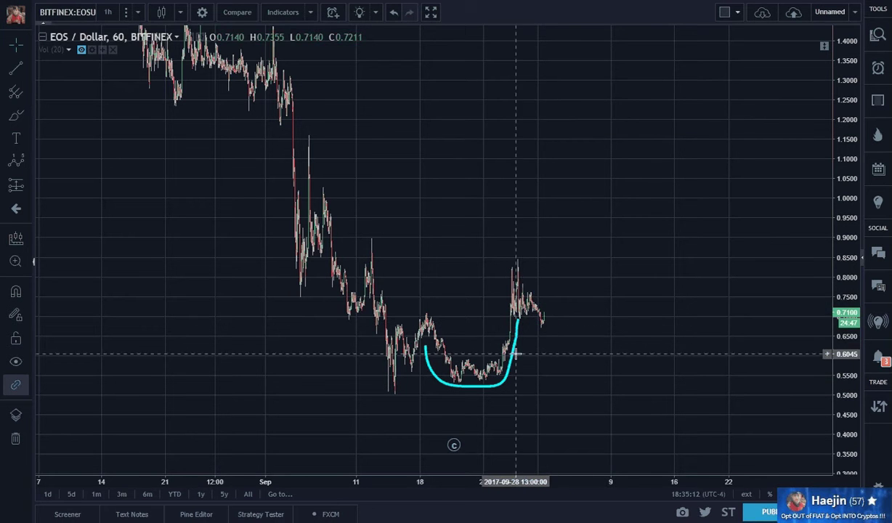
pyautogui.click(513, 361)
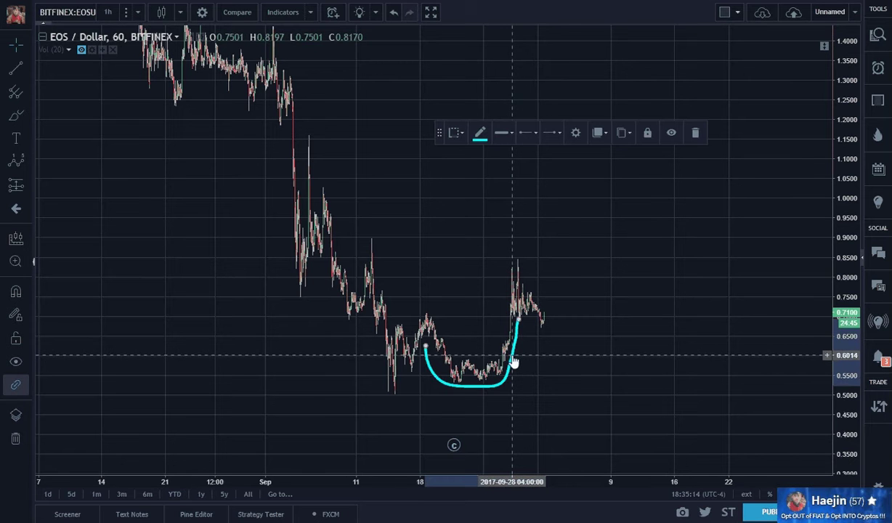
pyautogui.press('Delete')
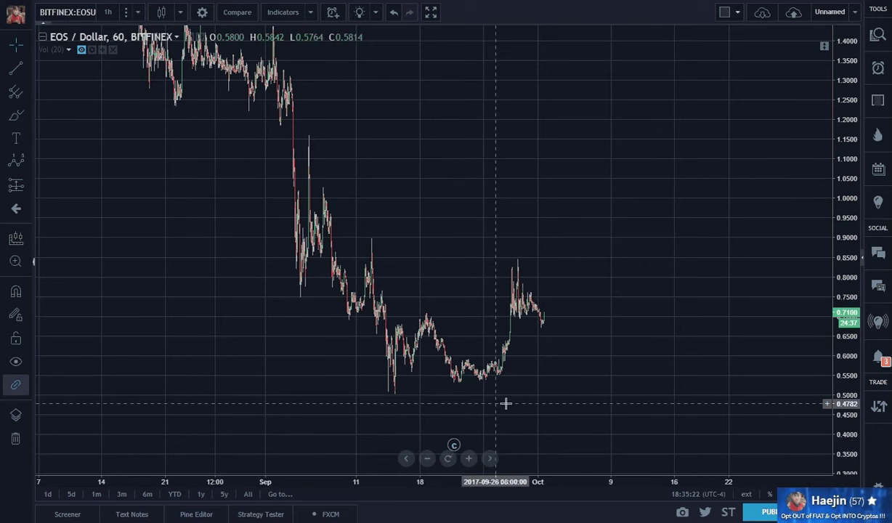
pyautogui.click(16, 68)
pyautogui.click(550, 325)
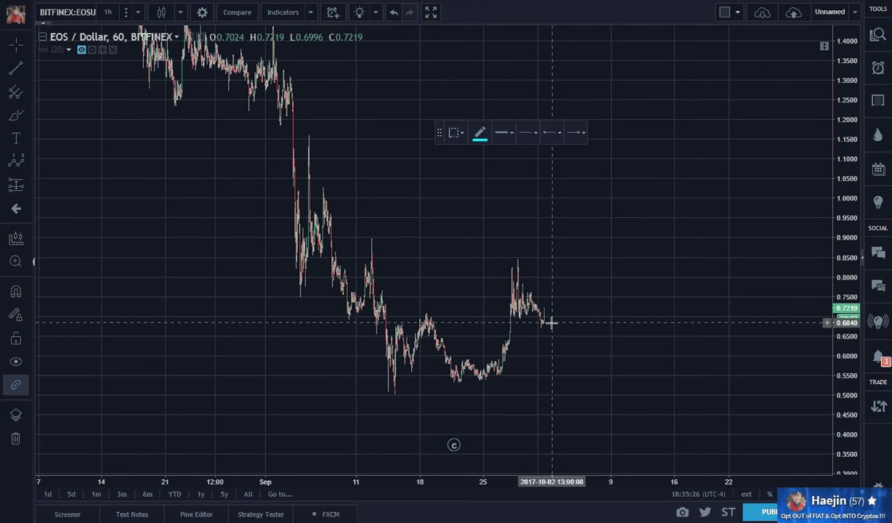
pyautogui.click(621, 442)
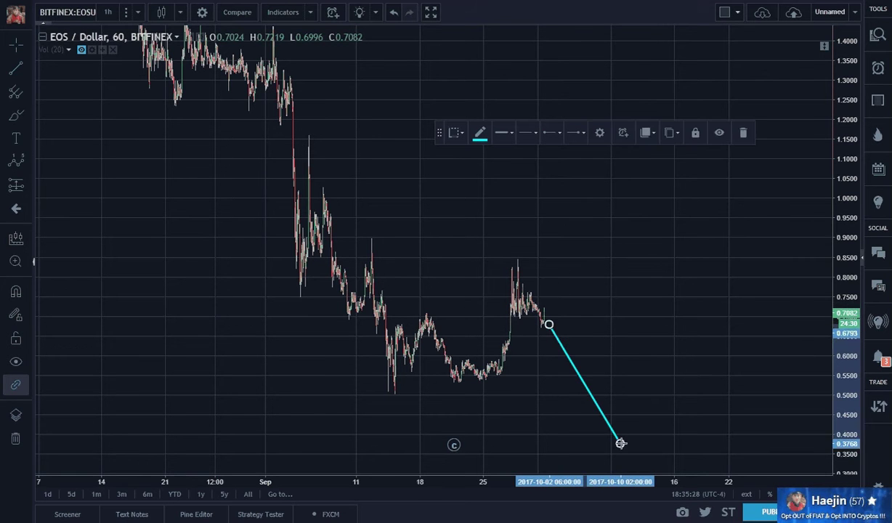
pyautogui.click(669, 432)
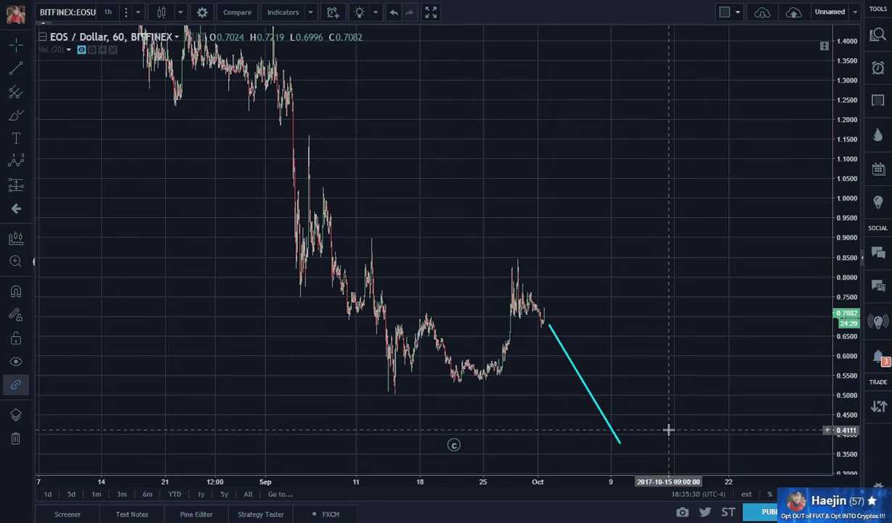
pyautogui.click(609, 430)
pyautogui.press('Delete')
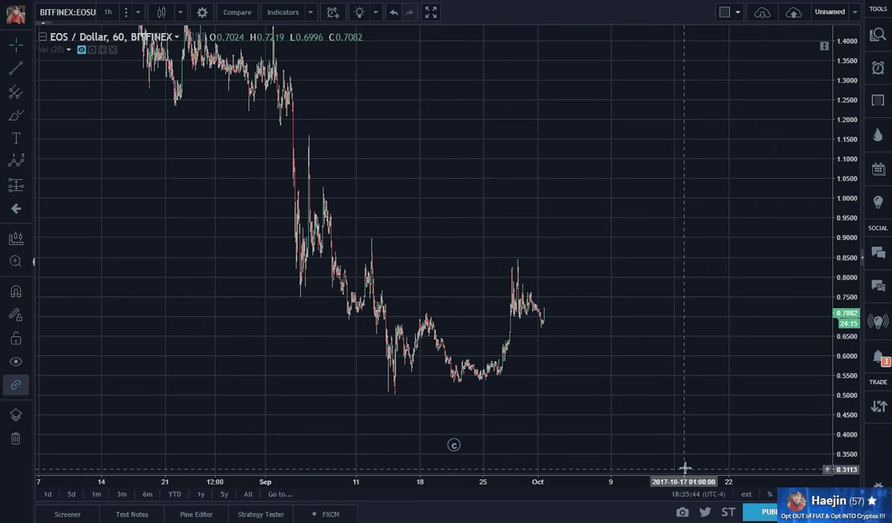
pyautogui.click(17, 77)
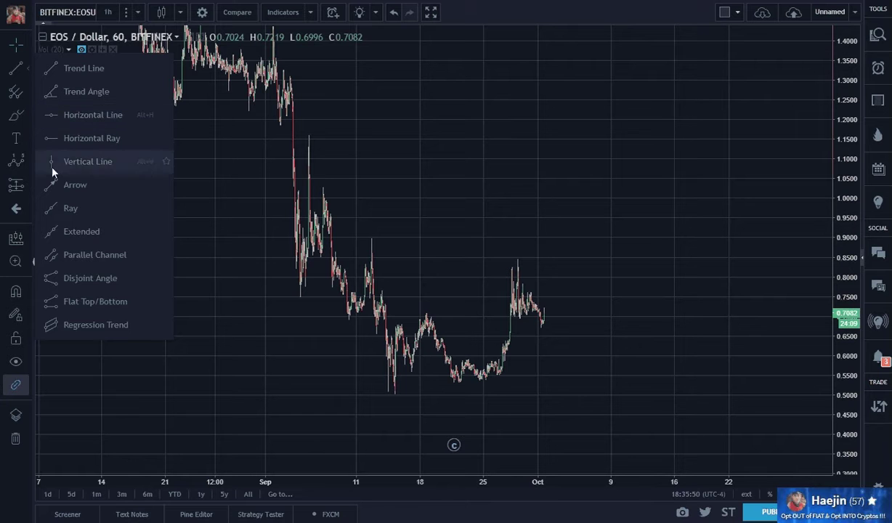
pyautogui.click(18, 166)
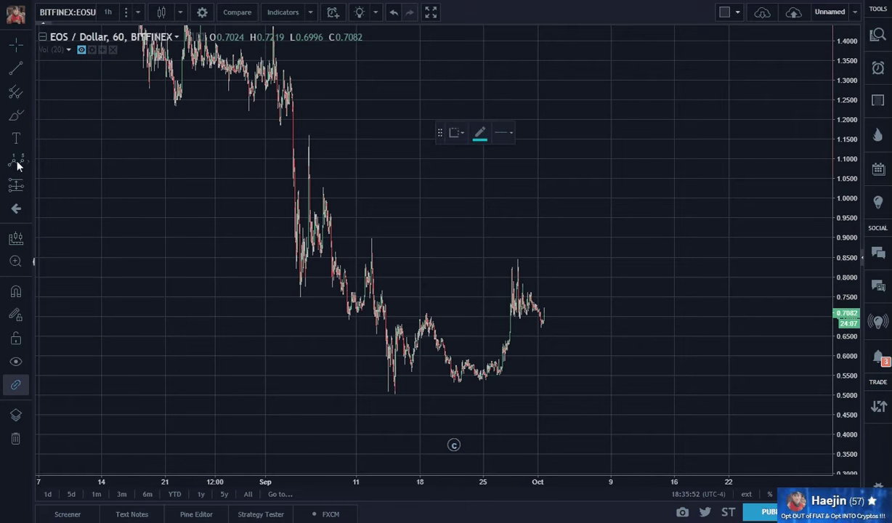
pyautogui.click(390, 398)
pyautogui.click(427, 303)
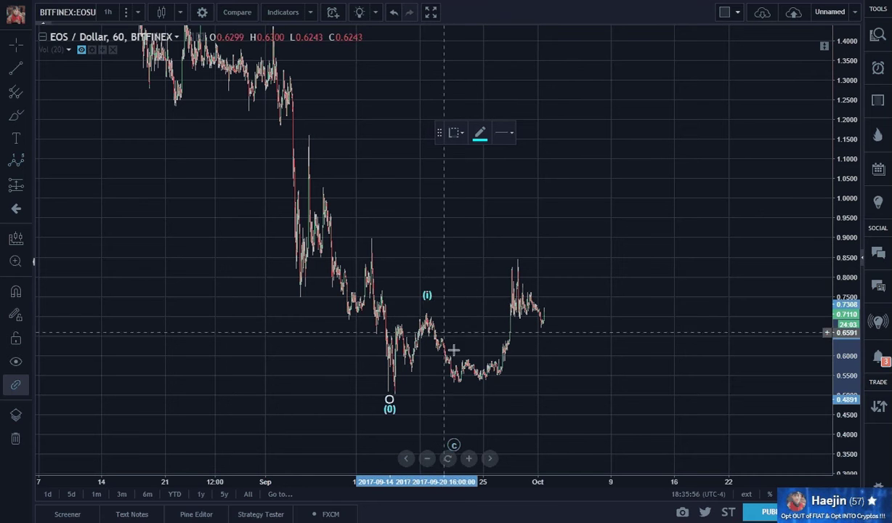
pyautogui.click(459, 391)
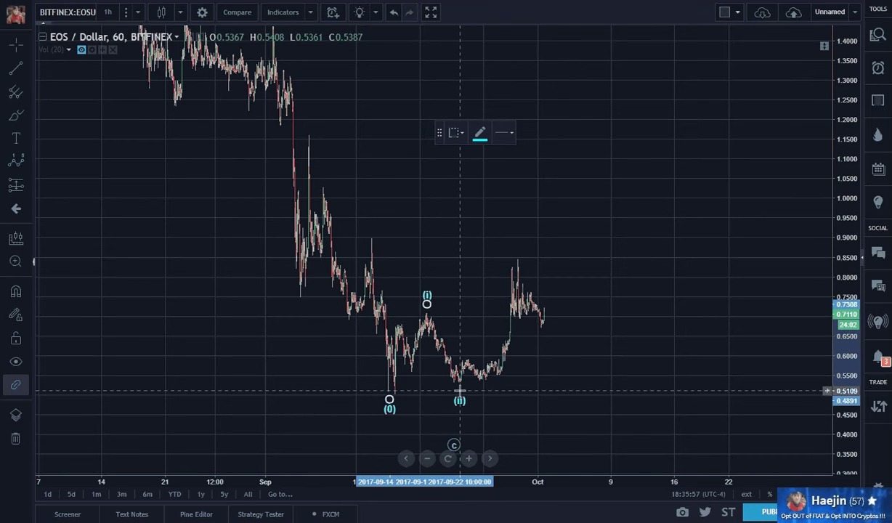
pyautogui.click(587, 178)
pyautogui.click(617, 213)
pyautogui.click(662, 119)
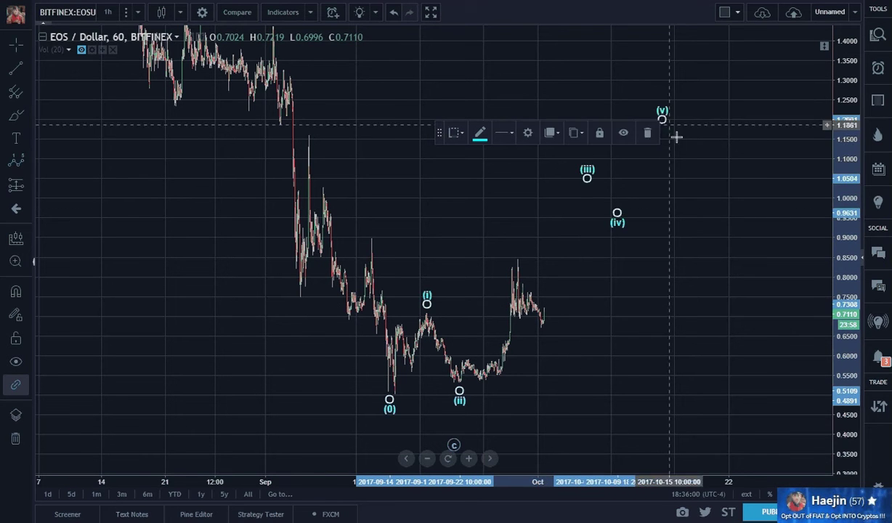
pyautogui.click(711, 165)
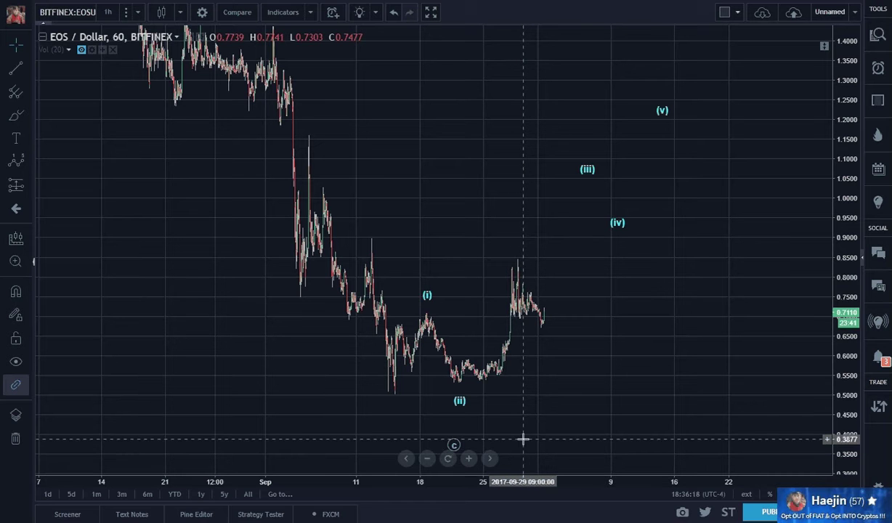
pyautogui.click(428, 298)
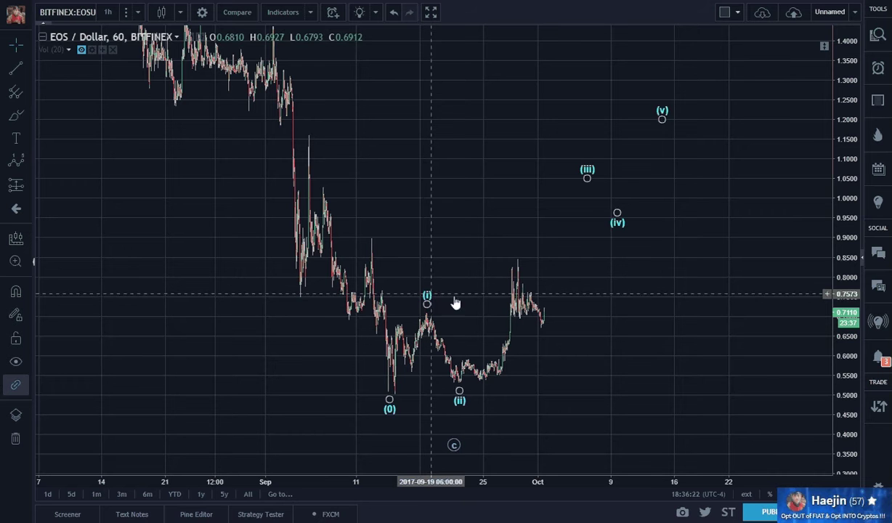
pyautogui.click(618, 383)
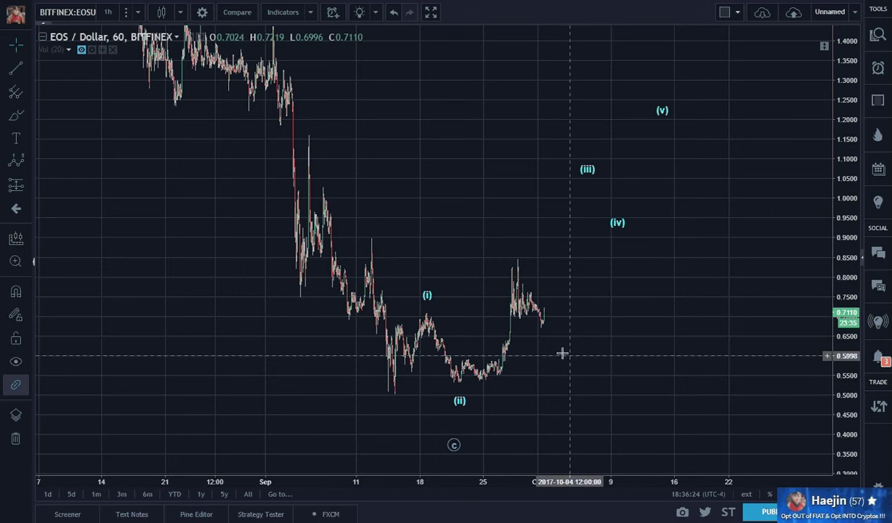
pyautogui.click(429, 303)
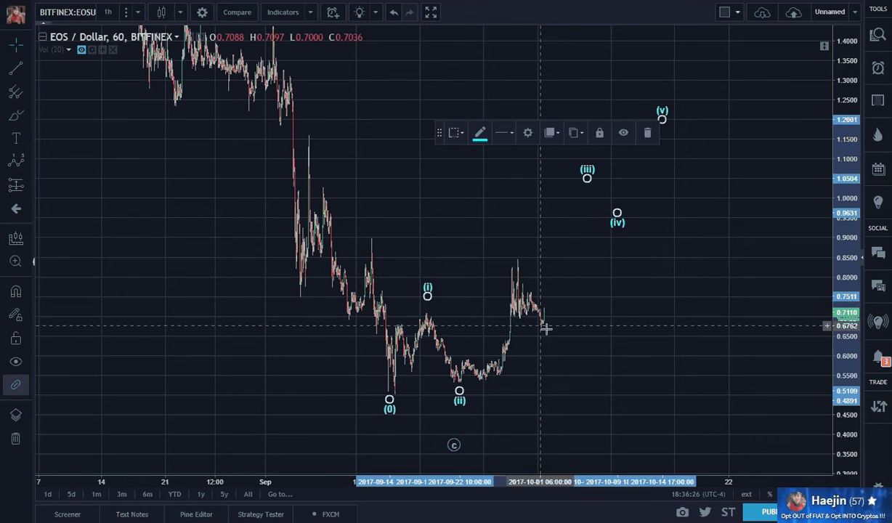
pyautogui.press('Delete')
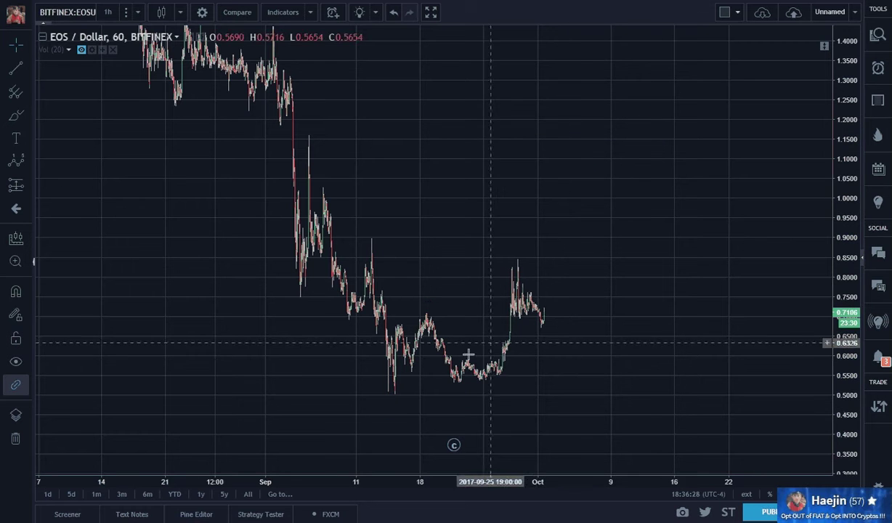
# Draw a rising wedge: a support line from the September low and an upper line to near 1.08
pyautogui.click(15, 67)
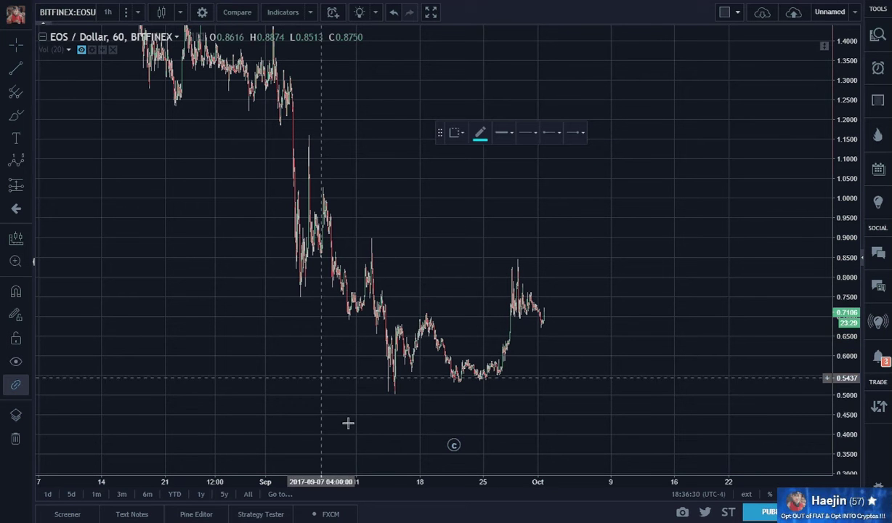
pyautogui.click(392, 394)
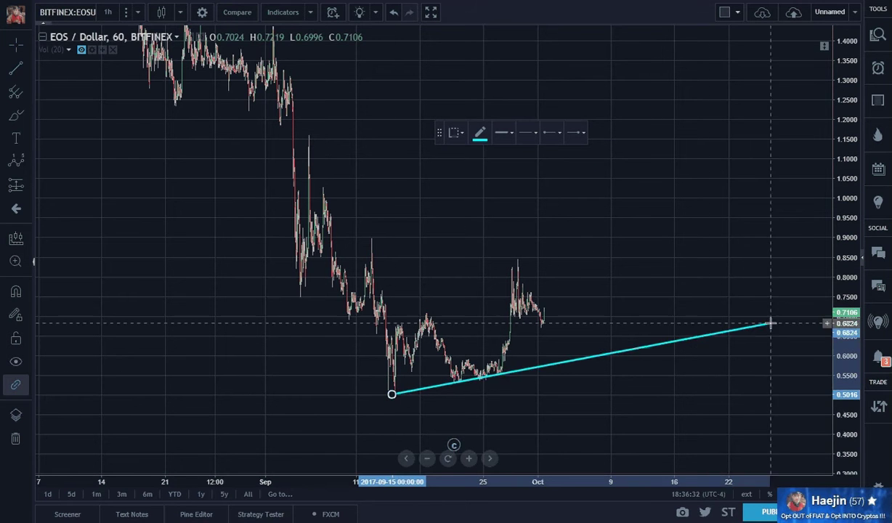
pyautogui.click(771, 323)
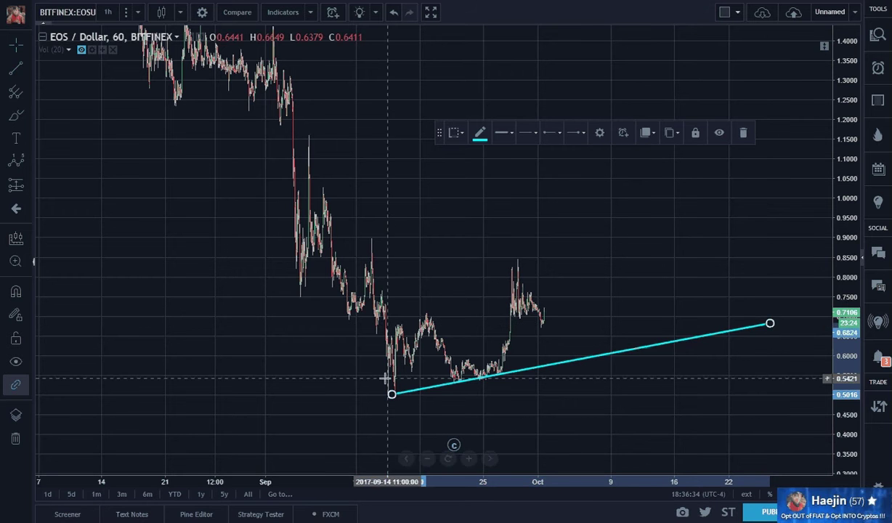
pyautogui.click(16, 70)
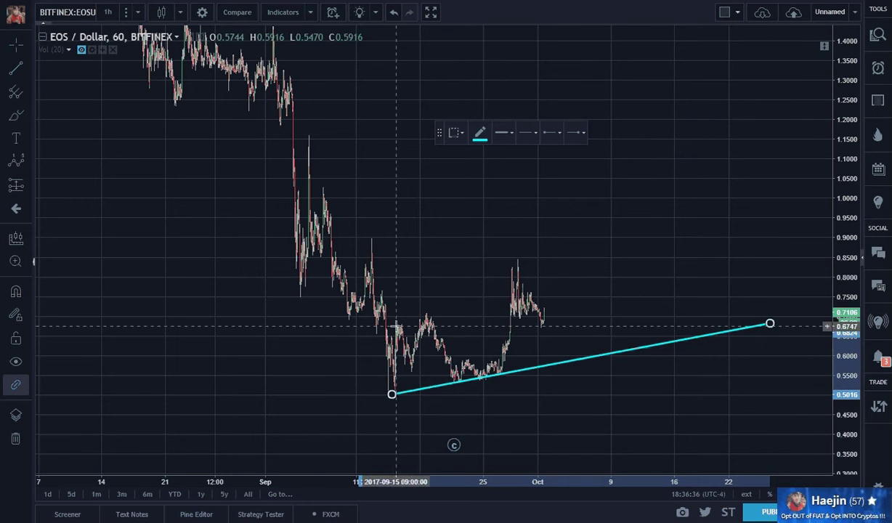
pyautogui.click(396, 327)
pyautogui.click(667, 165)
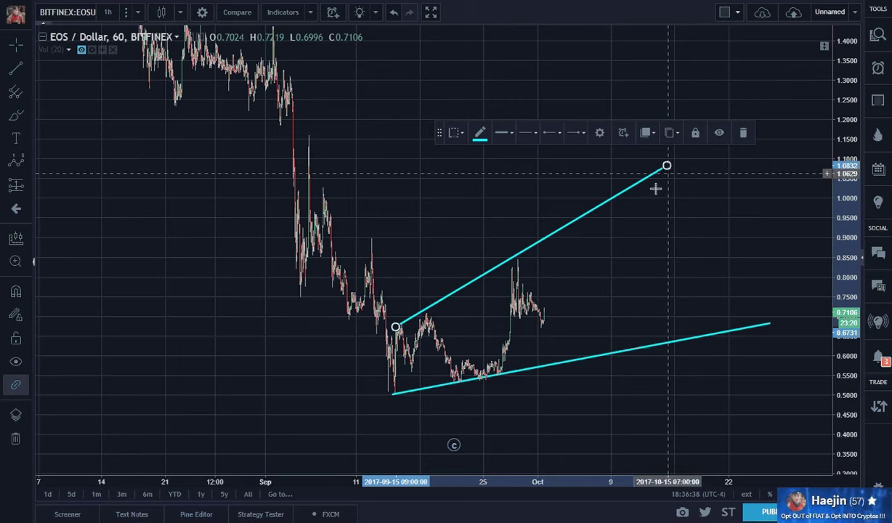
# Brush a zigzag breakout path inside the wedge, then delete it
pyautogui.click(16, 116)
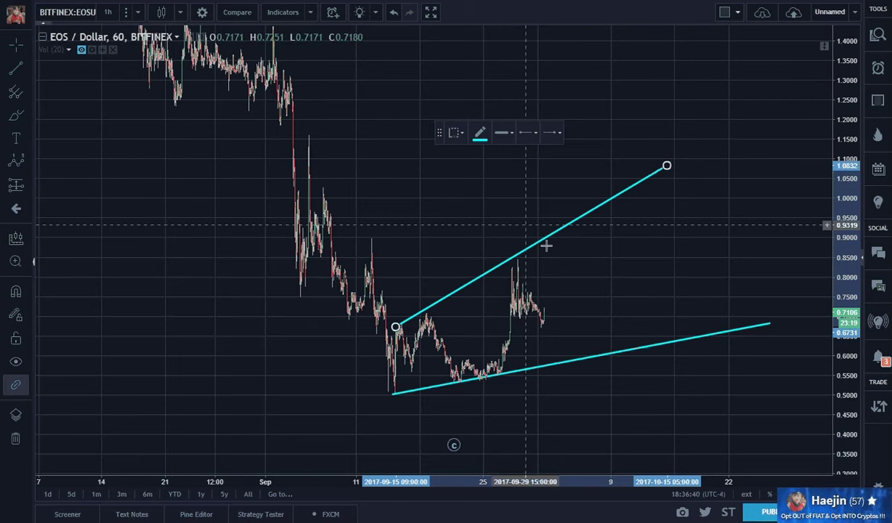
pyautogui.moveTo(546, 320)
pyautogui.mouseDown()
pyautogui.moveTo(573, 356)
pyautogui.moveTo(610, 200)
pyautogui.moveTo(686, 329)
pyautogui.moveTo(717, 138)
pyautogui.mouseUp()
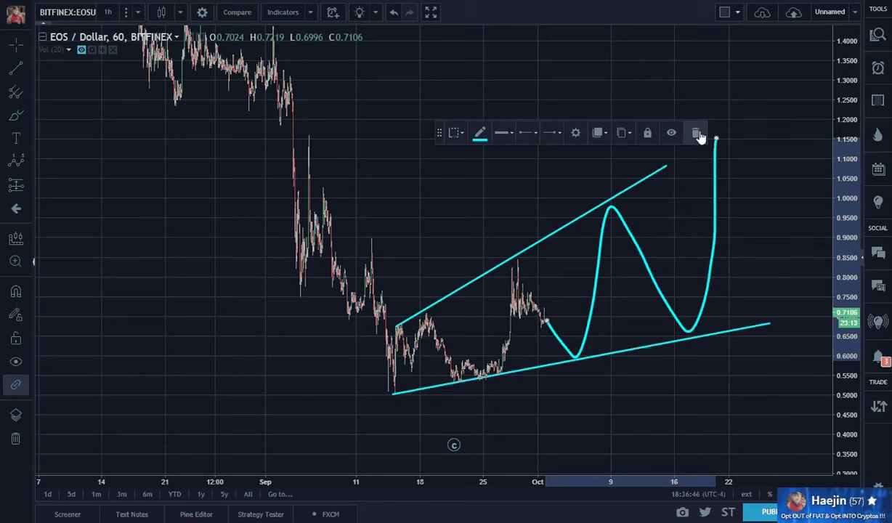
pyautogui.click(696, 135)
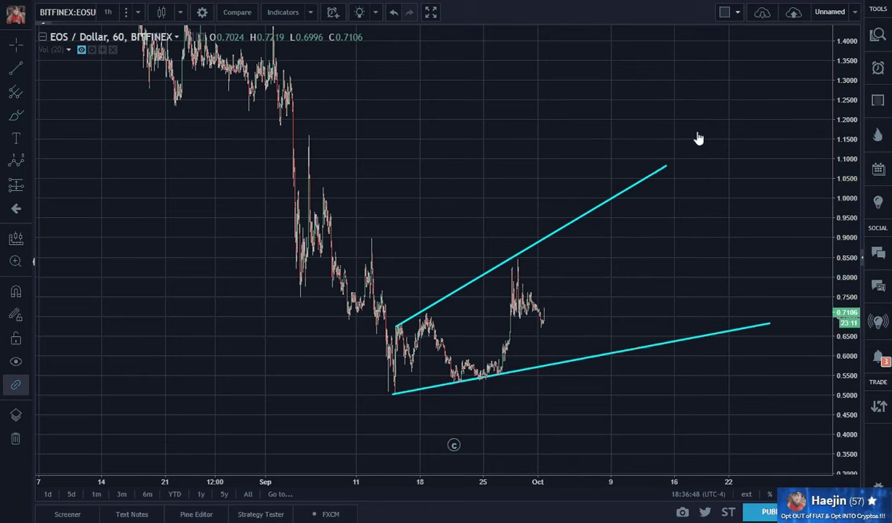
# Delete the upper wedge line and the lower support line
pyautogui.click(612, 201)
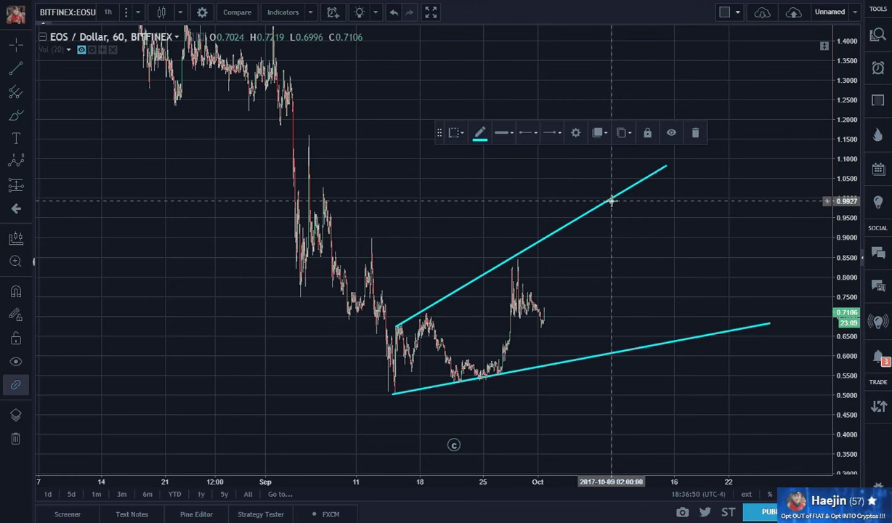
pyautogui.click(594, 325)
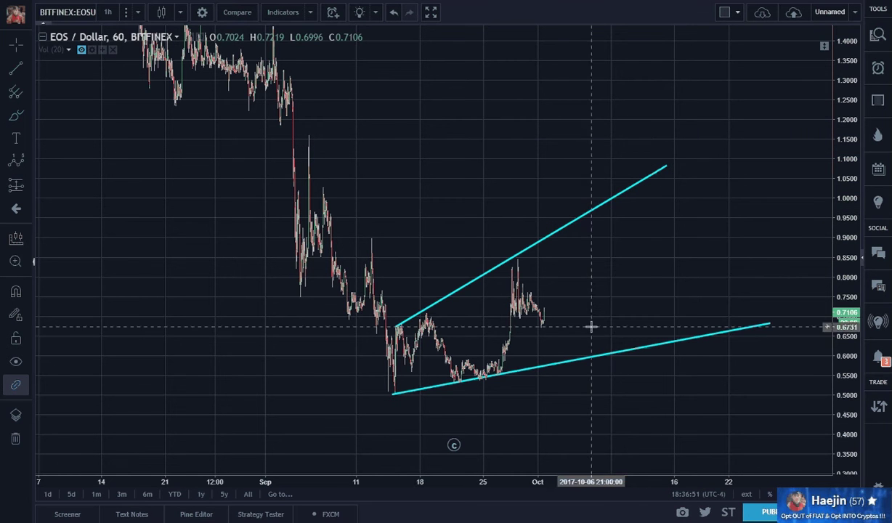
pyautogui.click(18, 70)
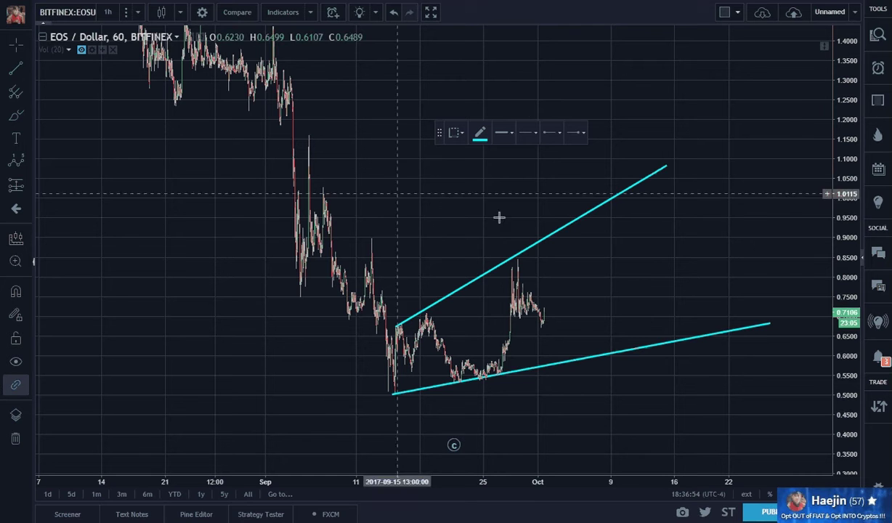
pyautogui.press('Escape')
pyautogui.click(570, 224)
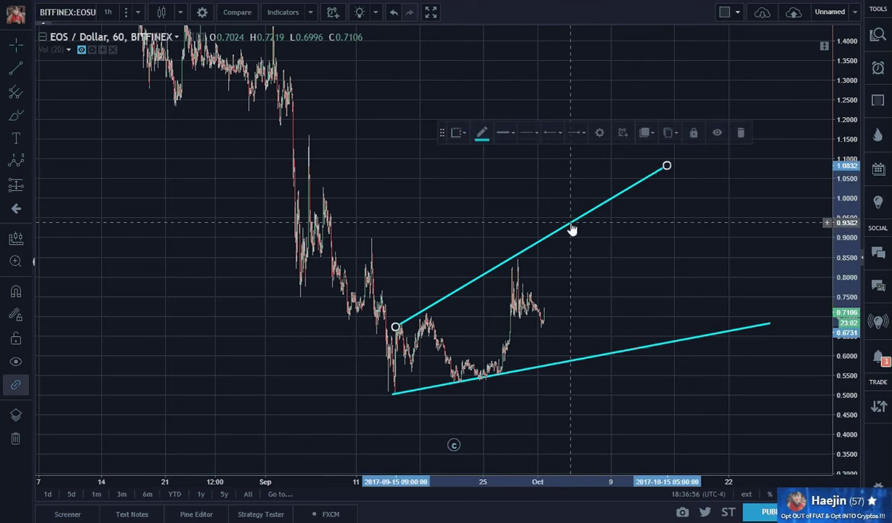
pyautogui.press('Delete')
pyautogui.click(638, 357)
pyautogui.press('Delete')
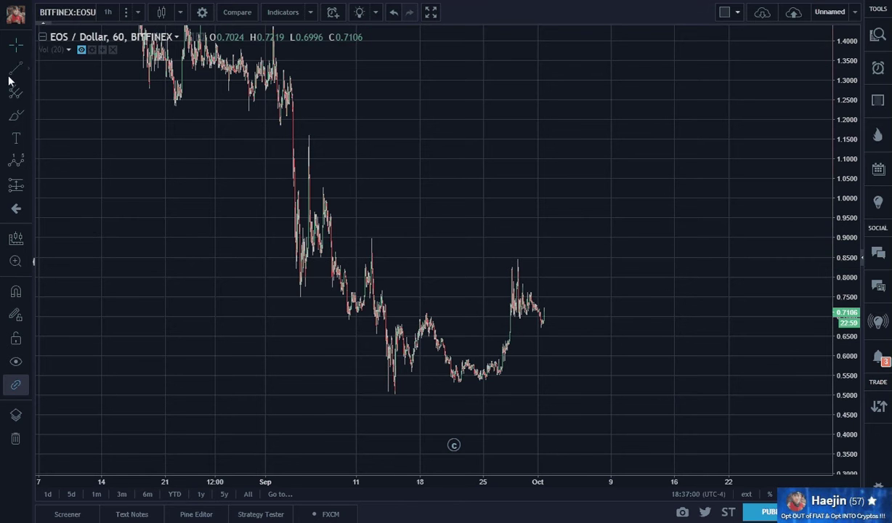
# Brush a rounded cup under the late-September base and add two converging handle trend lines near 0.70
pyautogui.click(18, 117)
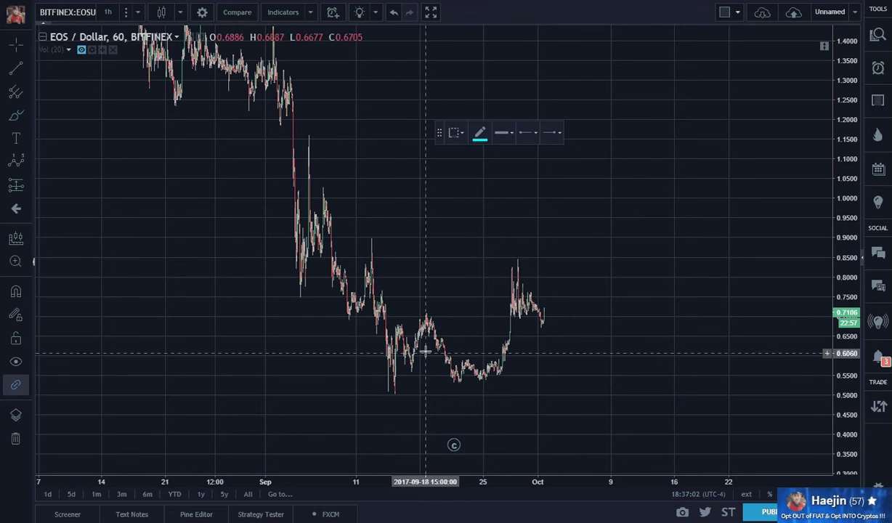
pyautogui.moveTo(426, 348)
pyautogui.mouseDown()
pyautogui.moveTo(458, 383)
pyautogui.moveTo(484, 388)
pyautogui.moveTo(511, 372)
pyautogui.moveTo(530, 318)
pyautogui.mouseUp()
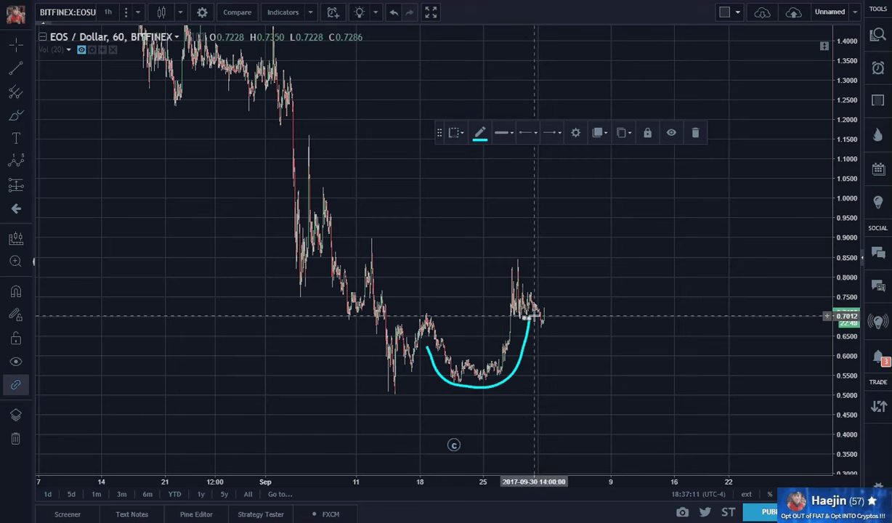
pyautogui.click(15, 71)
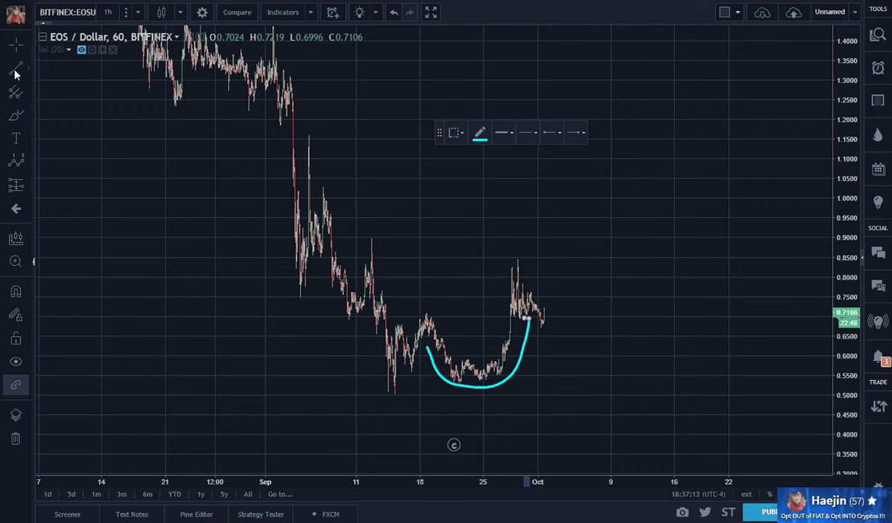
pyautogui.click(515, 262)
pyautogui.click(554, 332)
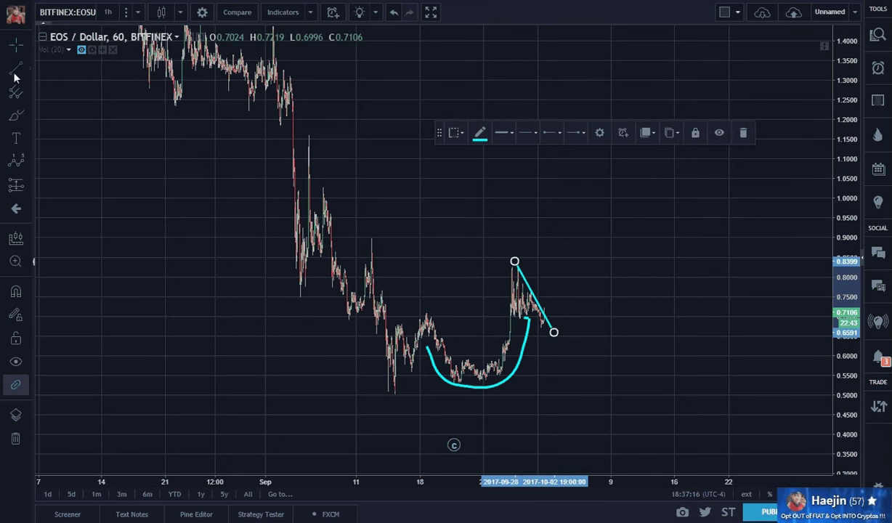
pyautogui.click(508, 313)
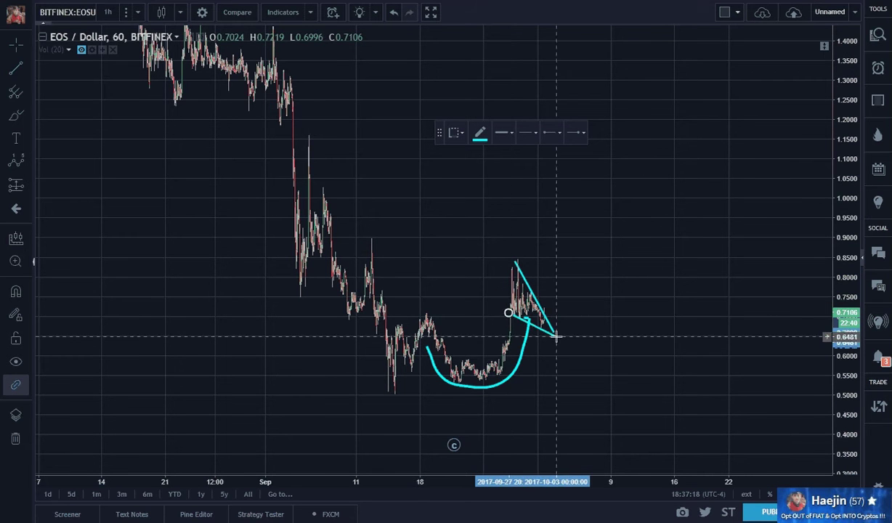
pyautogui.click(565, 338)
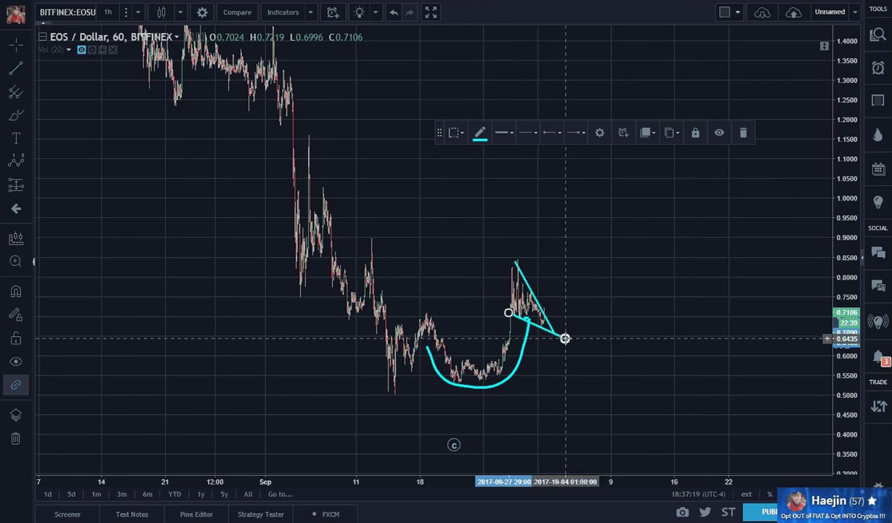
pyautogui.click(669, 374)
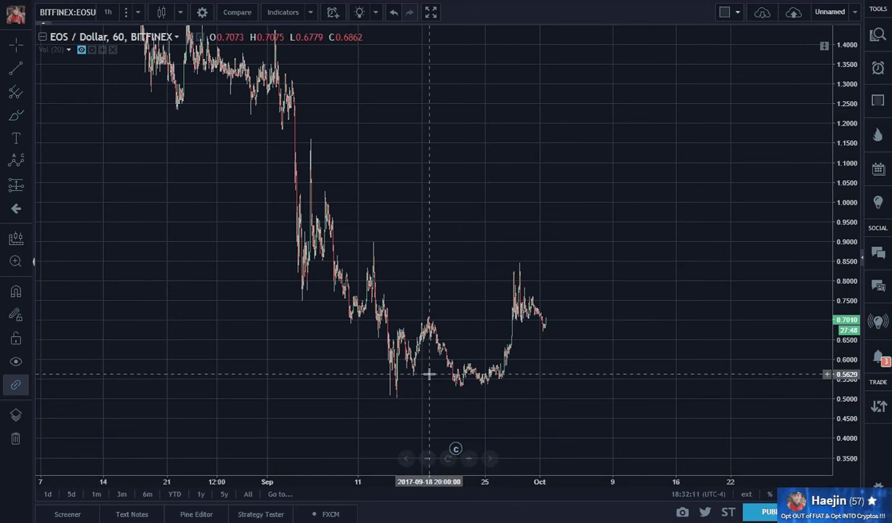
pyautogui.moveTo(428, 349)
pyautogui.mouseDown()
pyautogui.moveTo(449, 383)
pyautogui.moveTo(476, 390)
pyautogui.moveTo(512, 368)
pyautogui.moveTo(520, 313)
pyautogui.mouseUp()
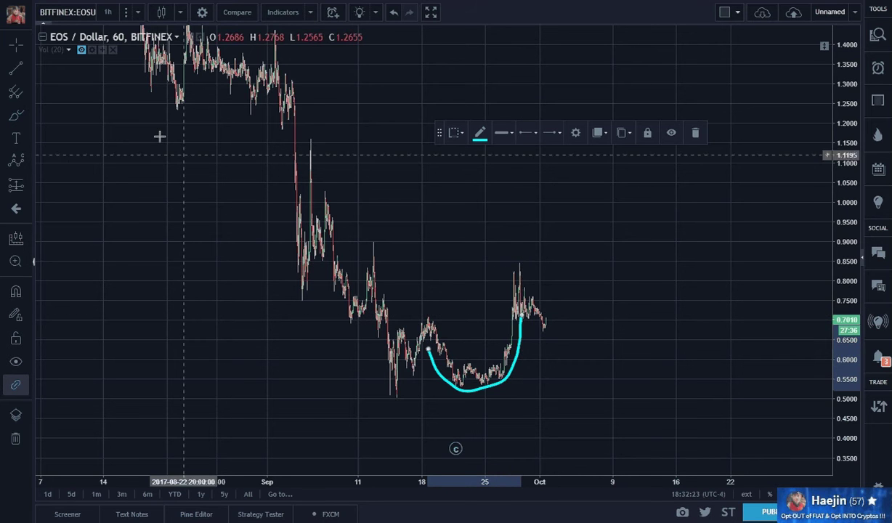
pyautogui.click(441, 228)
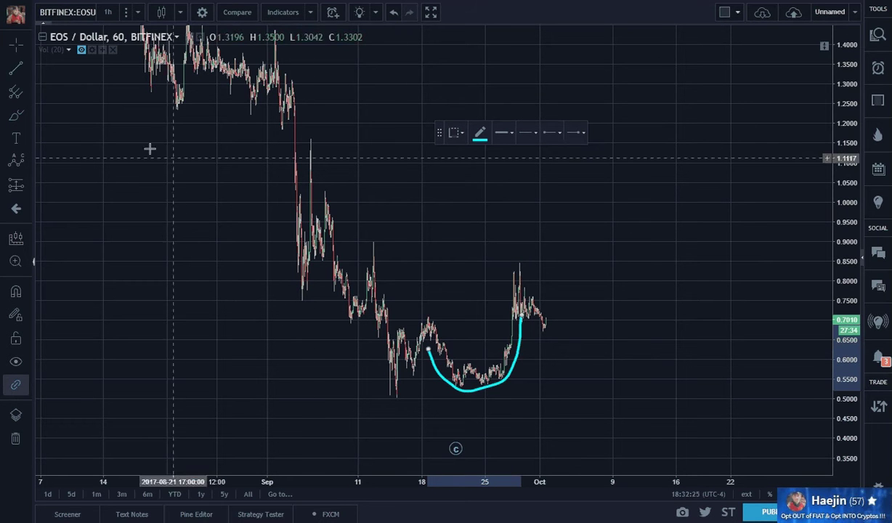
pyautogui.moveTo(522, 267); pyautogui.dragTo(560, 342)
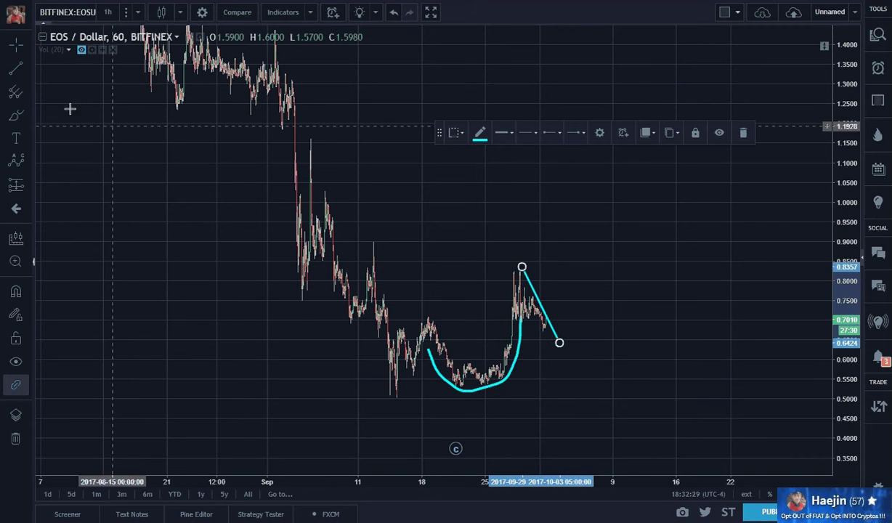
pyautogui.click(15, 44)
pyautogui.moveTo(511, 318); pyautogui.dragTo(579, 348)
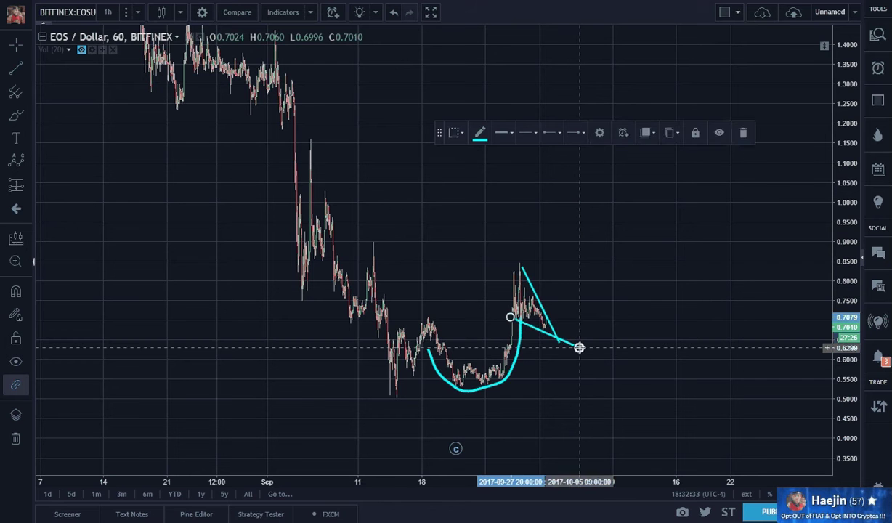
pyautogui.click(656, 339)
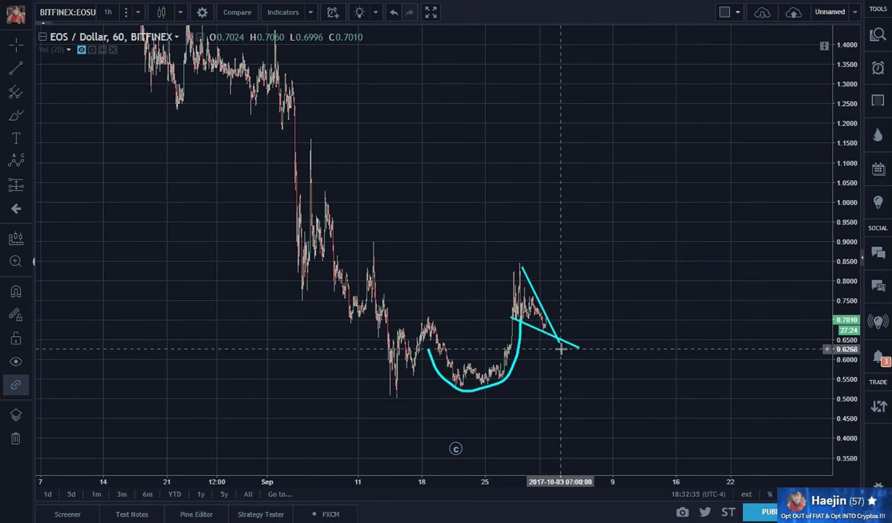
pyautogui.moveTo(560, 344); pyautogui.dragTo(560, 354)
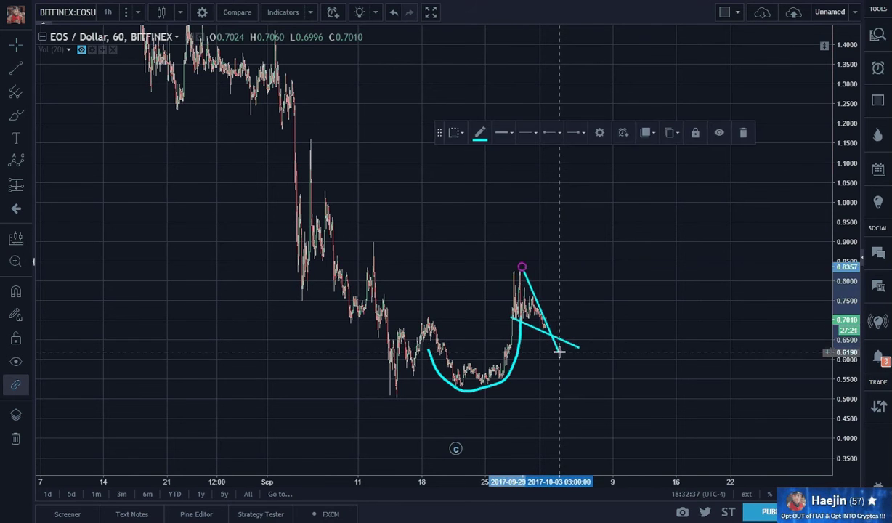
pyautogui.click(608, 358)
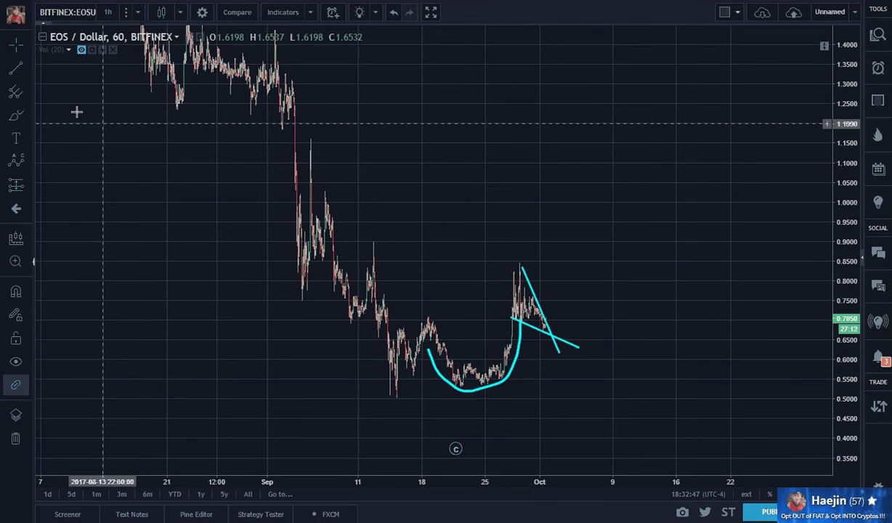
pyautogui.click(16, 116)
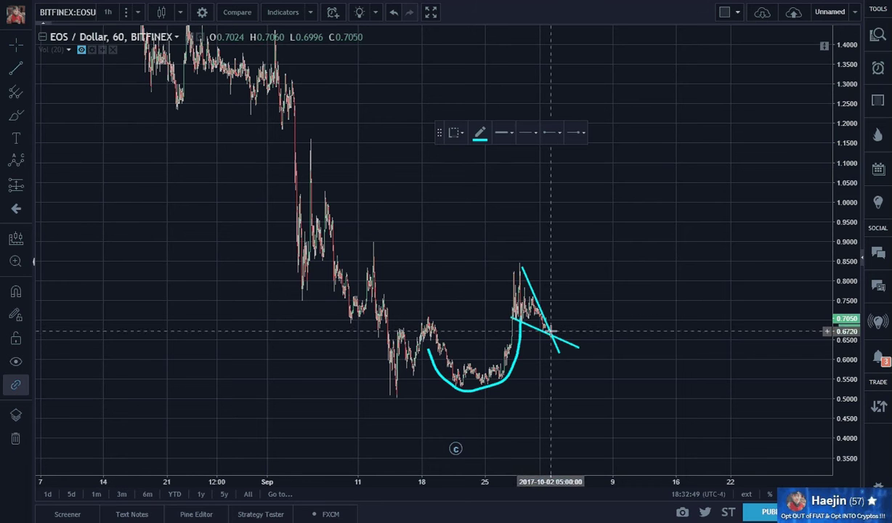
pyautogui.moveTo(550, 330); pyautogui.dragTo(666, 144)
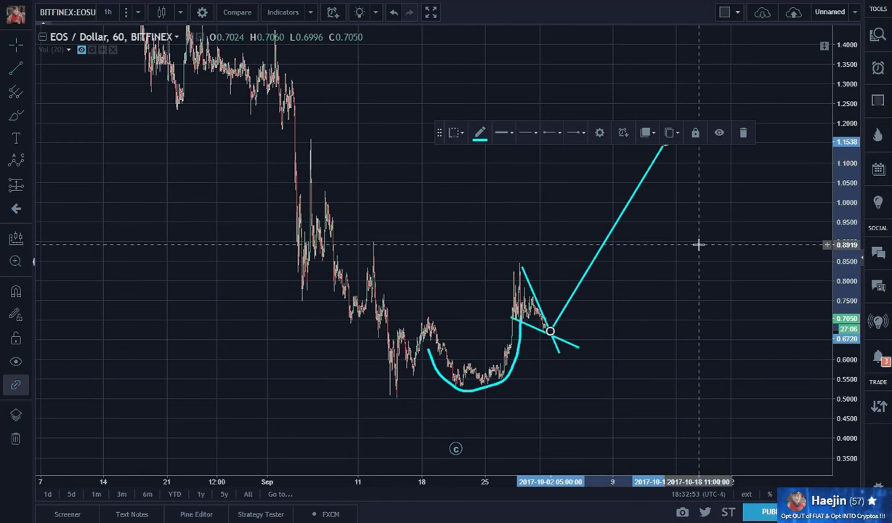
pyautogui.press('Delete')
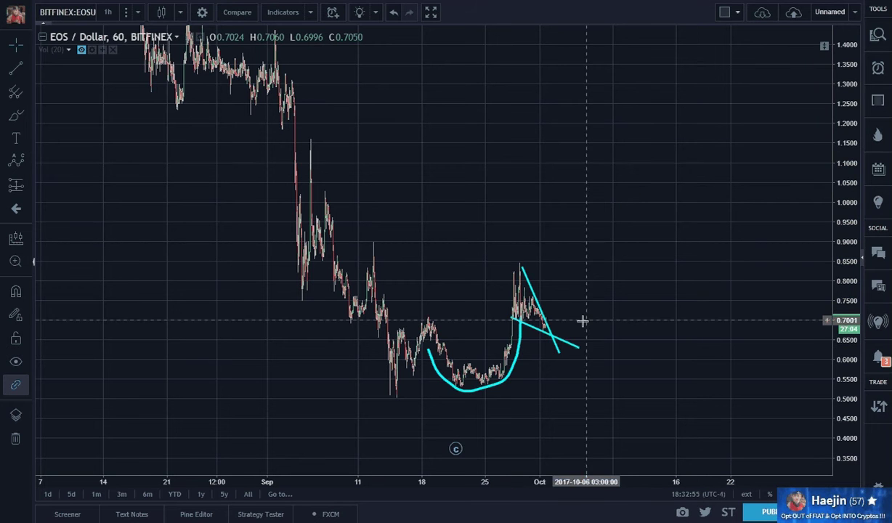
pyautogui.click(548, 328)
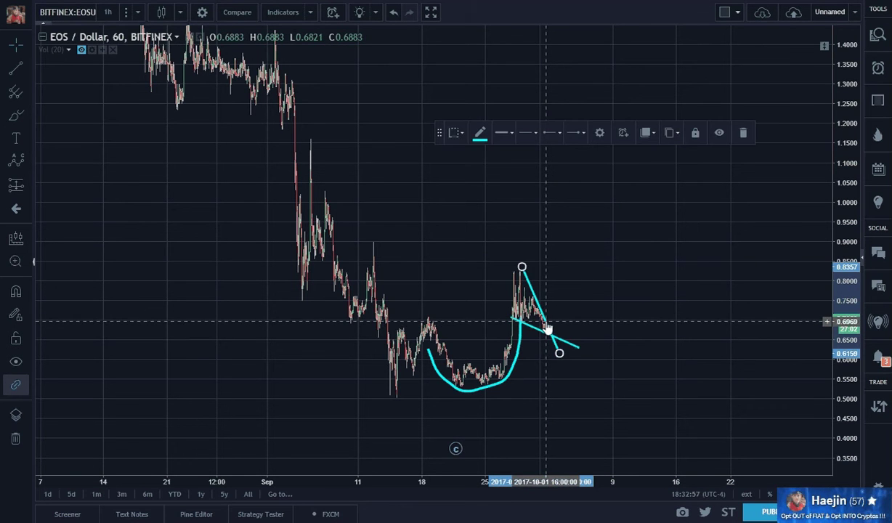
pyautogui.press('Delete')
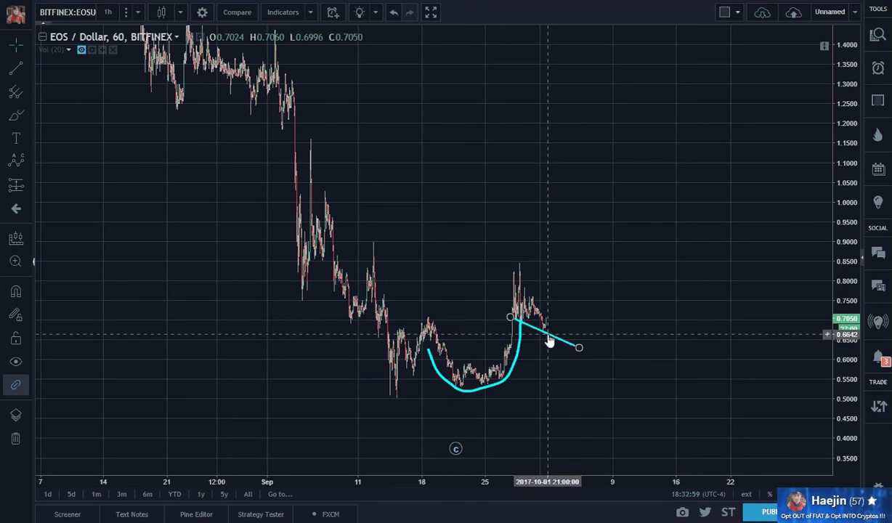
pyautogui.click(549, 337)
pyautogui.press('Delete')
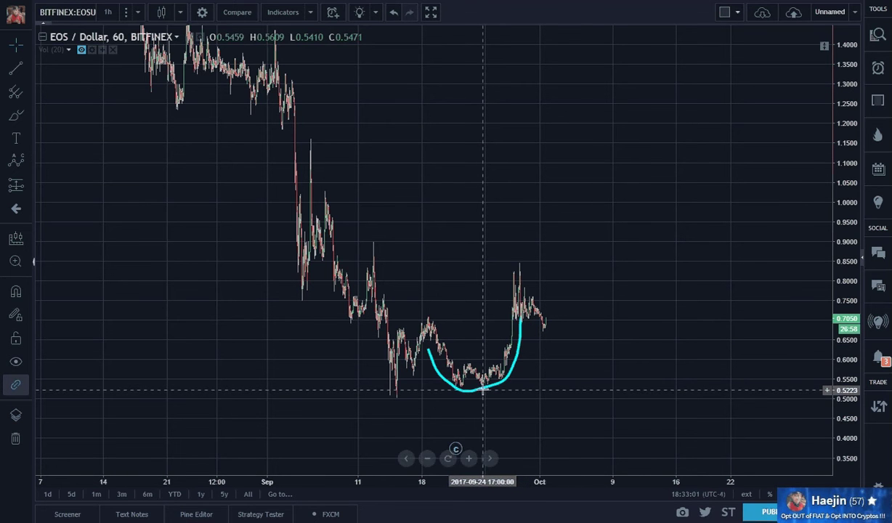
pyautogui.click(483, 393)
pyautogui.press('Delete')
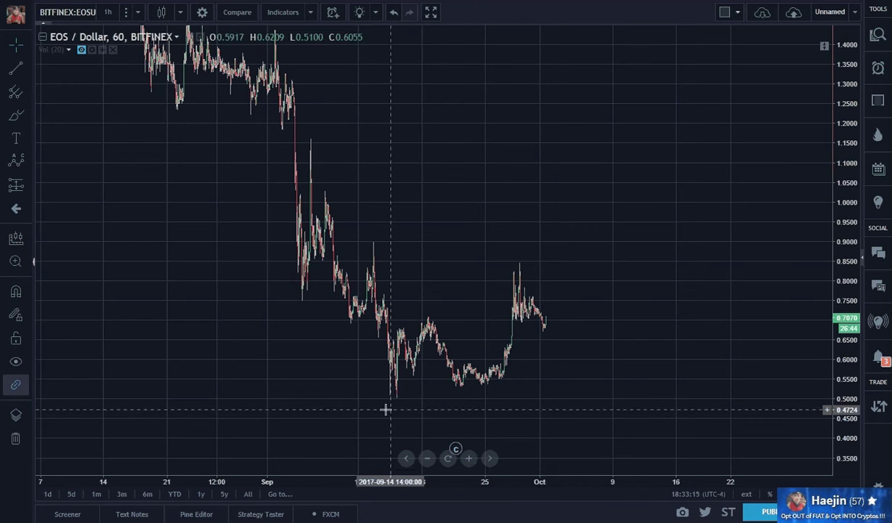
pyautogui.click(27, 165)
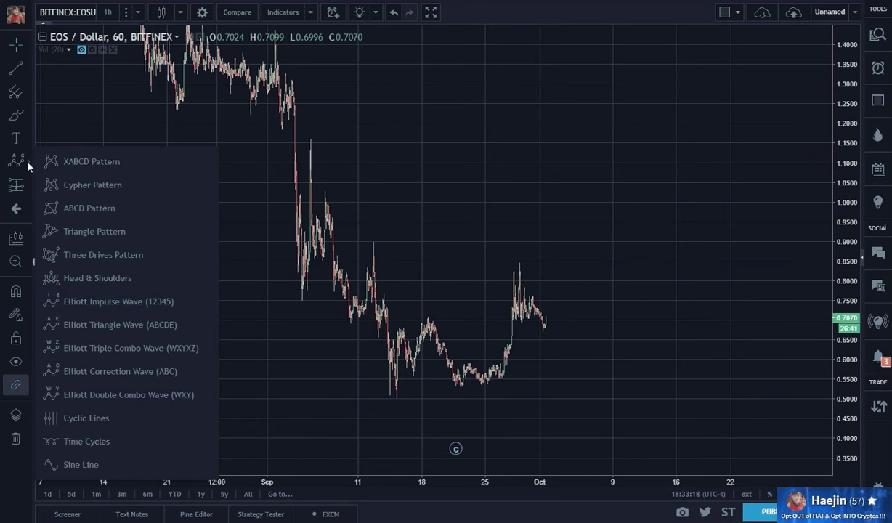
pyautogui.click(69, 311)
pyautogui.click(394, 399)
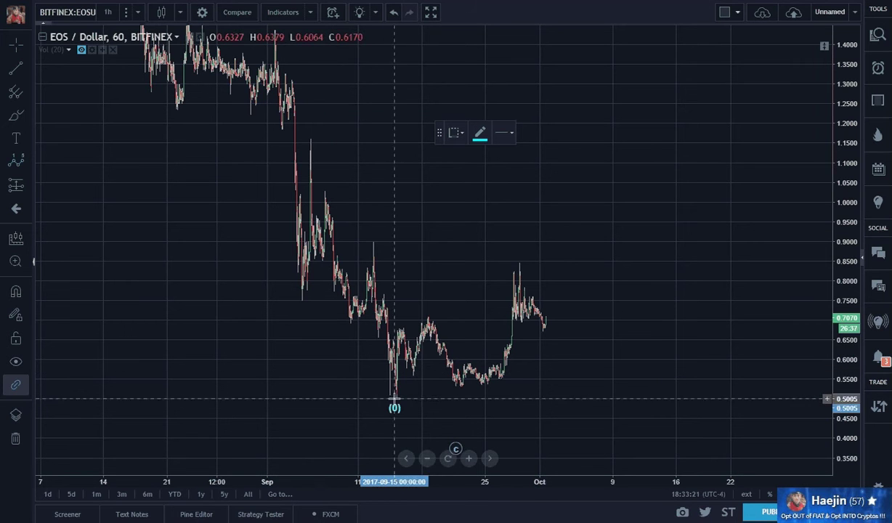
pyautogui.click(426, 311)
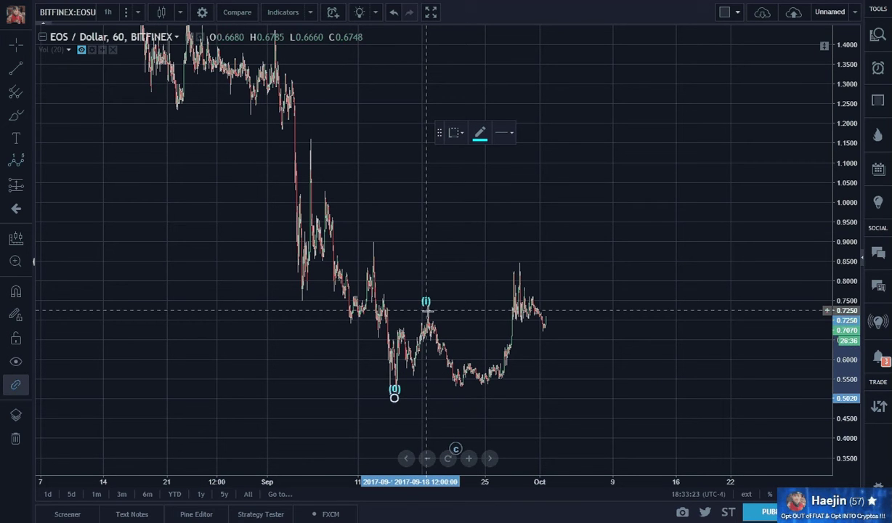
pyautogui.click(462, 396)
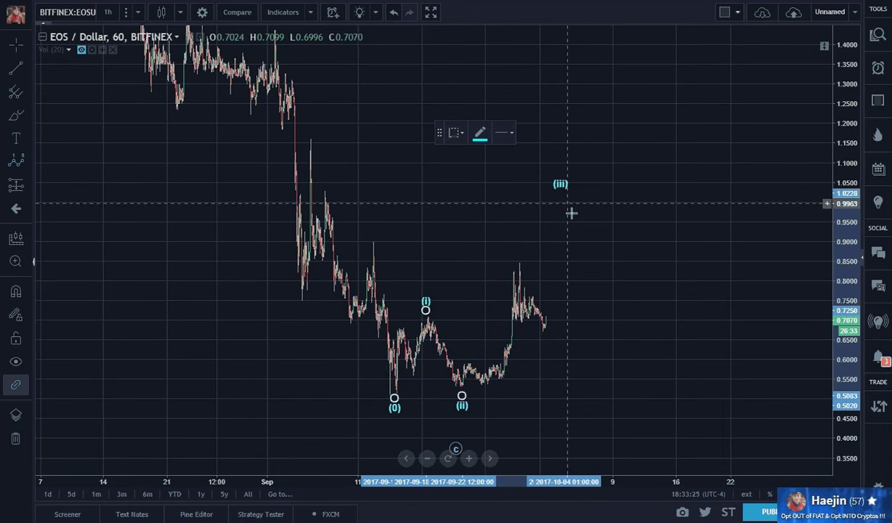
pyautogui.click(560, 192)
pyautogui.click(645, 82)
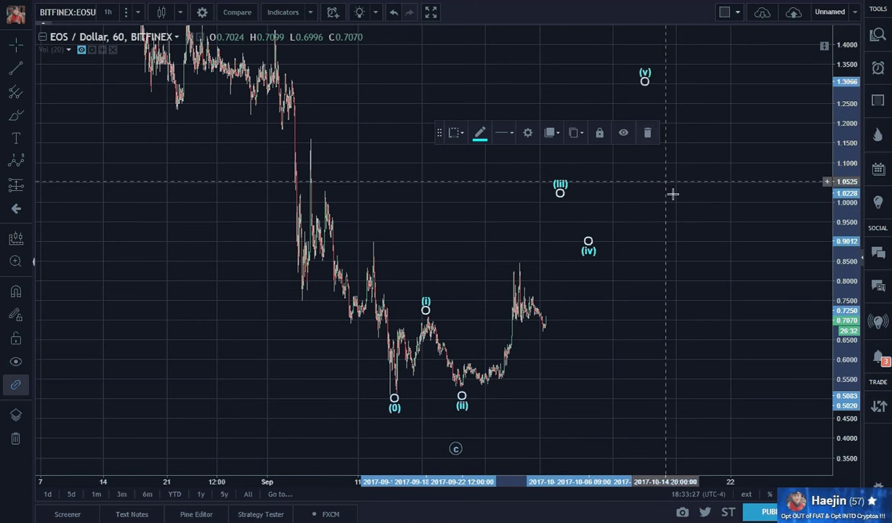
pyautogui.click(741, 254)
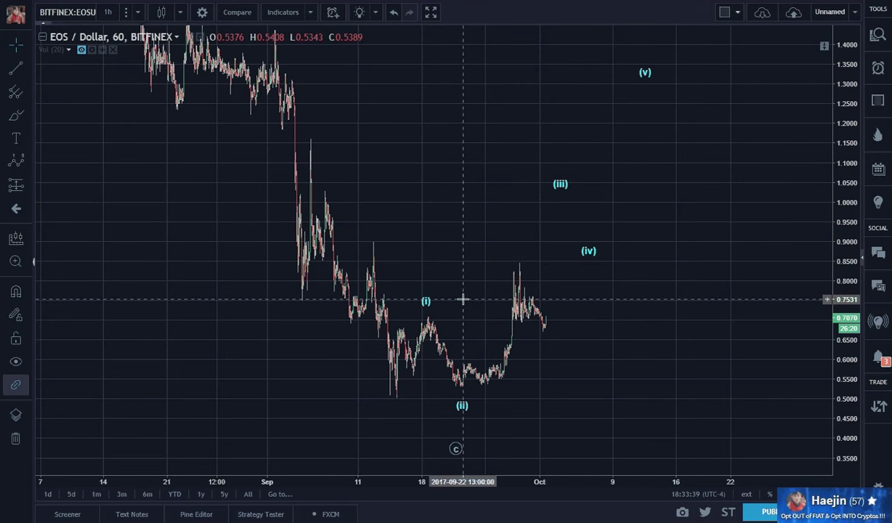
pyautogui.click(428, 305)
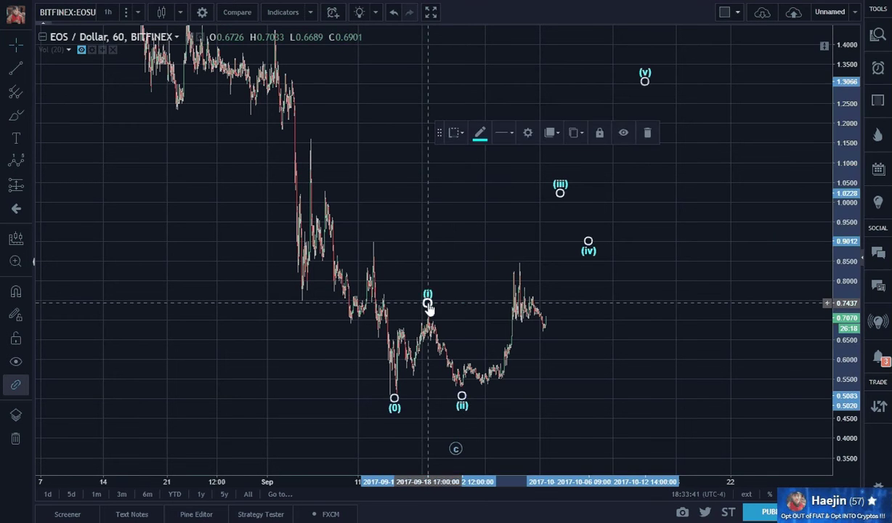
pyautogui.press('Delete')
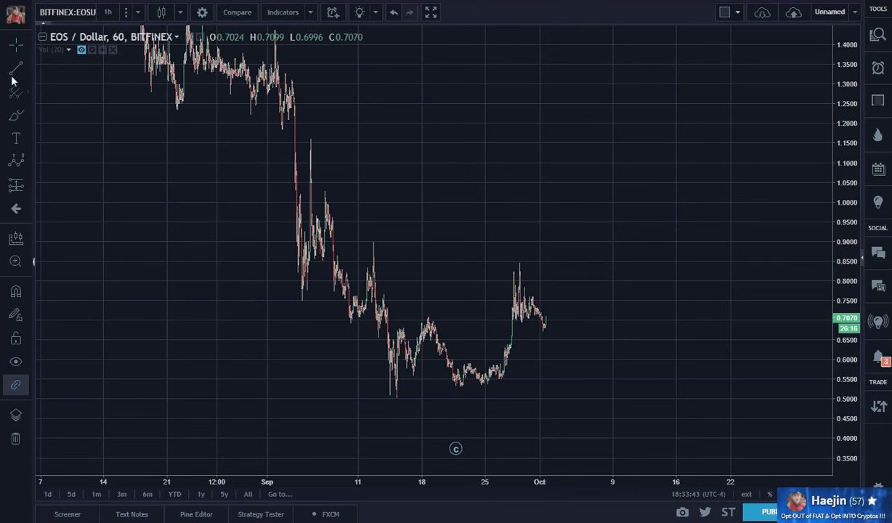
pyautogui.hotkey('alt', 't')
pyautogui.click(386, 332)
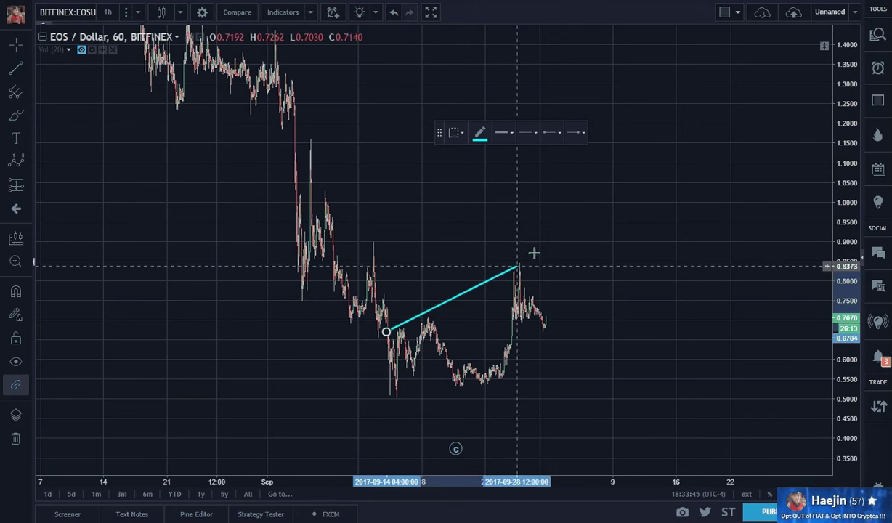
pyautogui.click(641, 193)
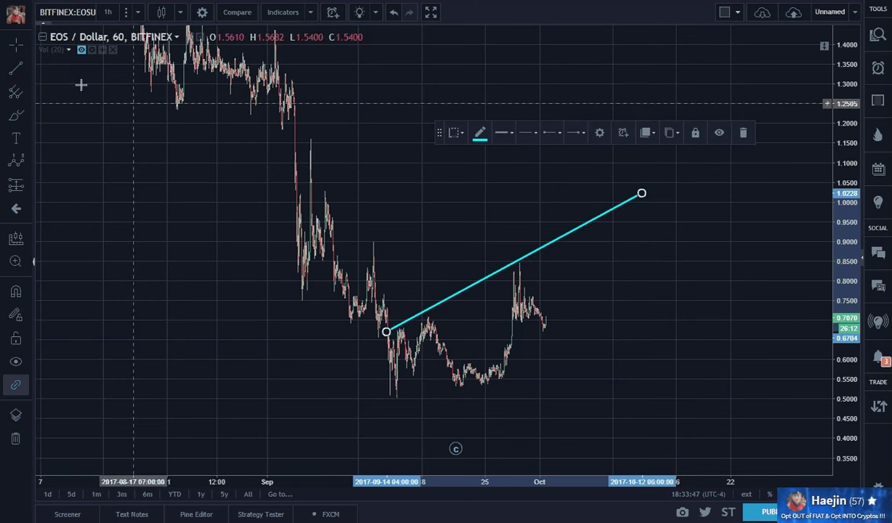
pyautogui.click(416, 432)
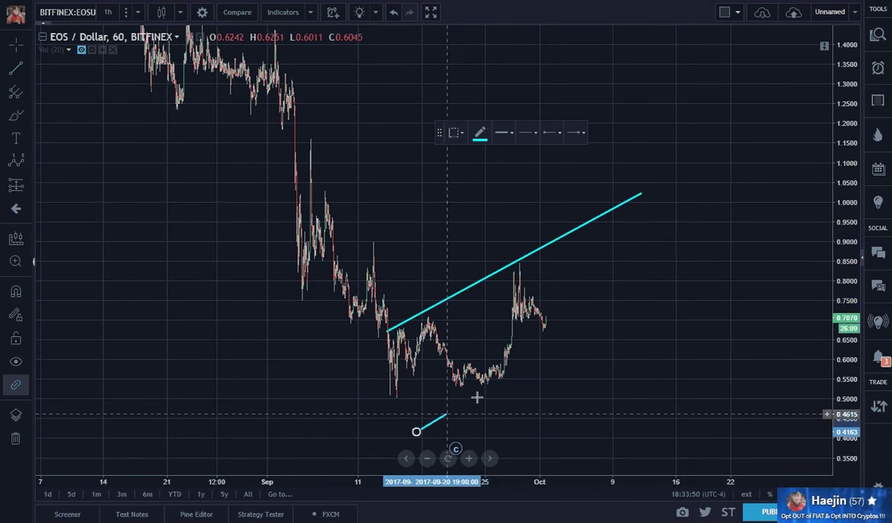
pyautogui.click(714, 263)
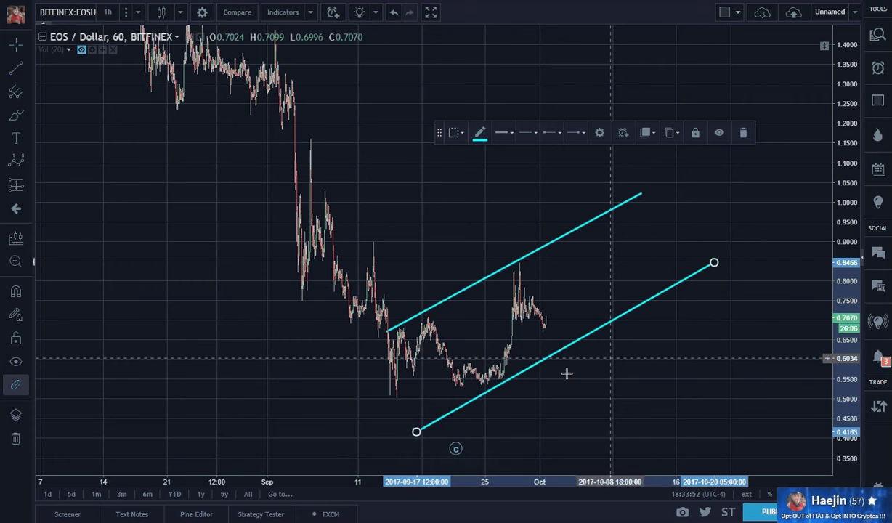
pyautogui.click(485, 393)
pyautogui.moveTo(484, 396); pyautogui.dragTo(484, 385)
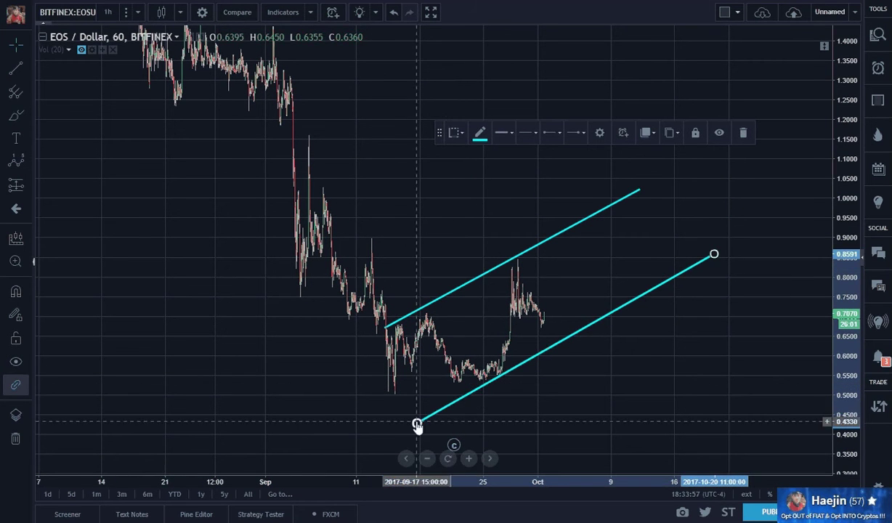
pyautogui.click(583, 416)
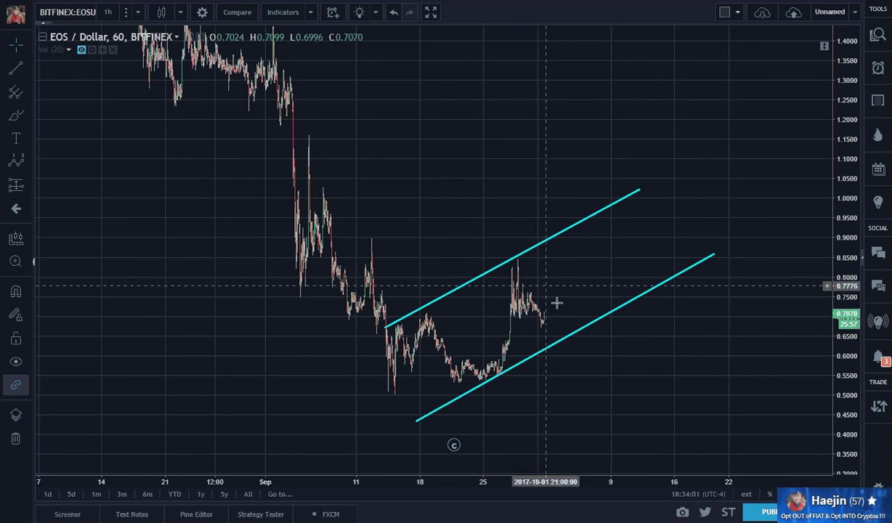
pyautogui.click(16, 115)
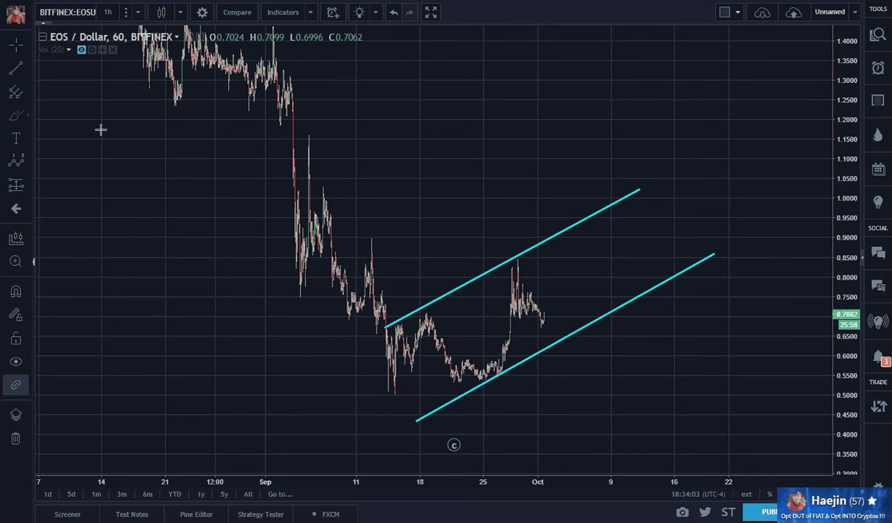
pyautogui.moveTo(547, 314)
pyautogui.mouseDown()
pyautogui.moveTo(572, 325)
pyautogui.moveTo(589, 227)
pyautogui.moveTo(648, 276)
pyautogui.moveTo(654, 188)
pyautogui.mouseUp()
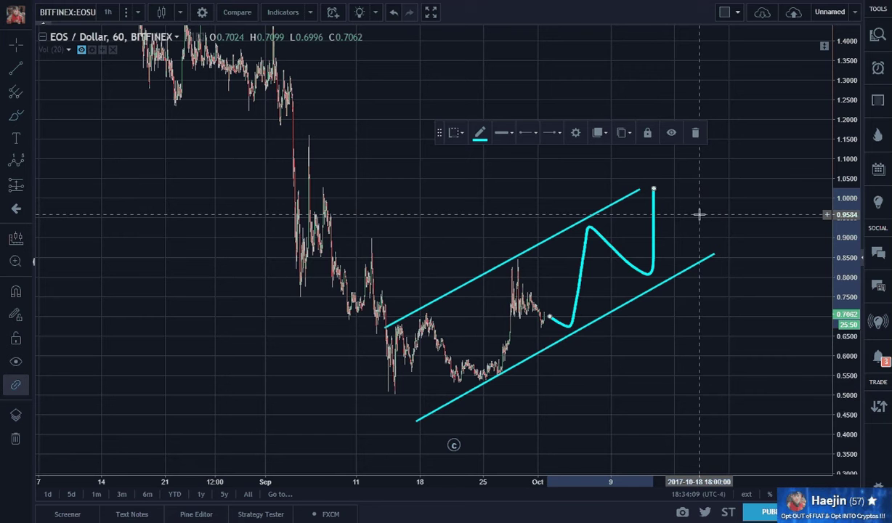
pyautogui.press('Delete')
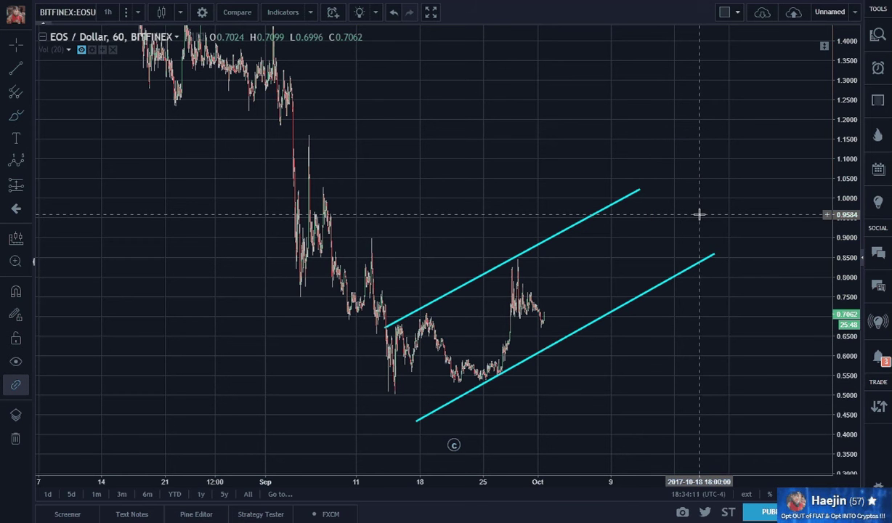
pyautogui.click(536, 247)
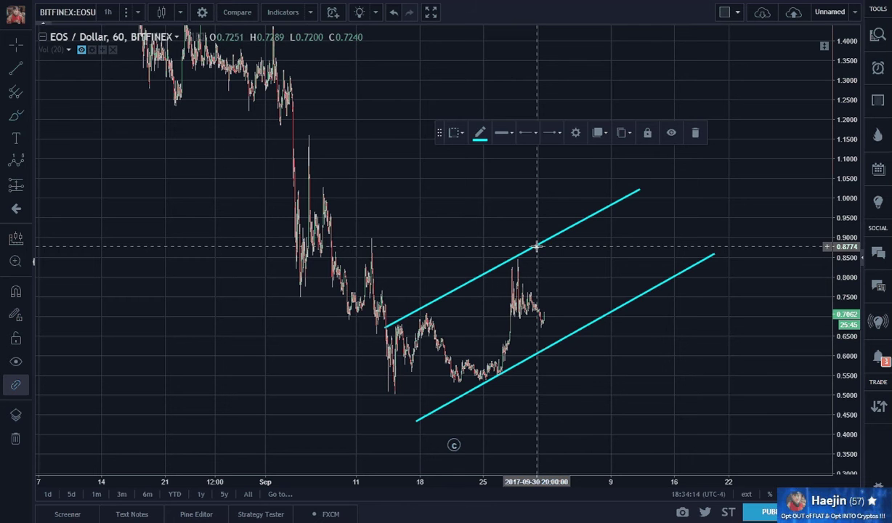
pyautogui.click(607, 315)
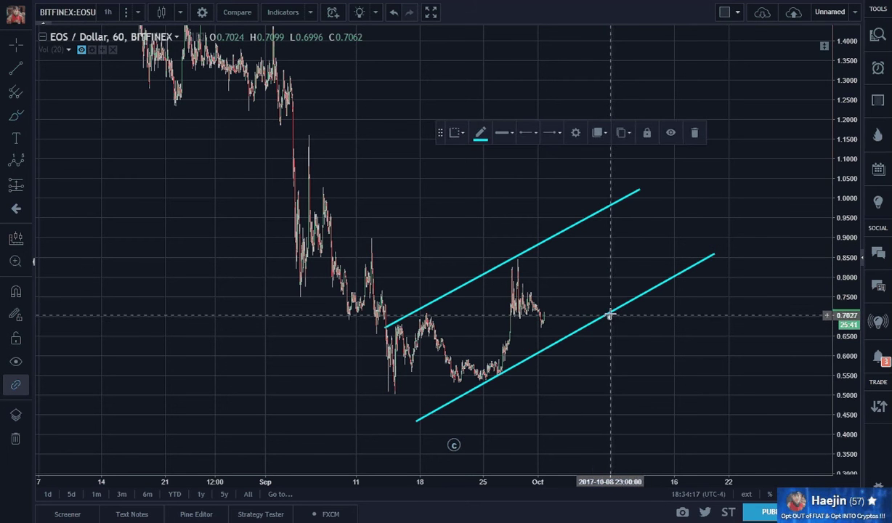
pyautogui.click(17, 70)
pyautogui.click(669, 280)
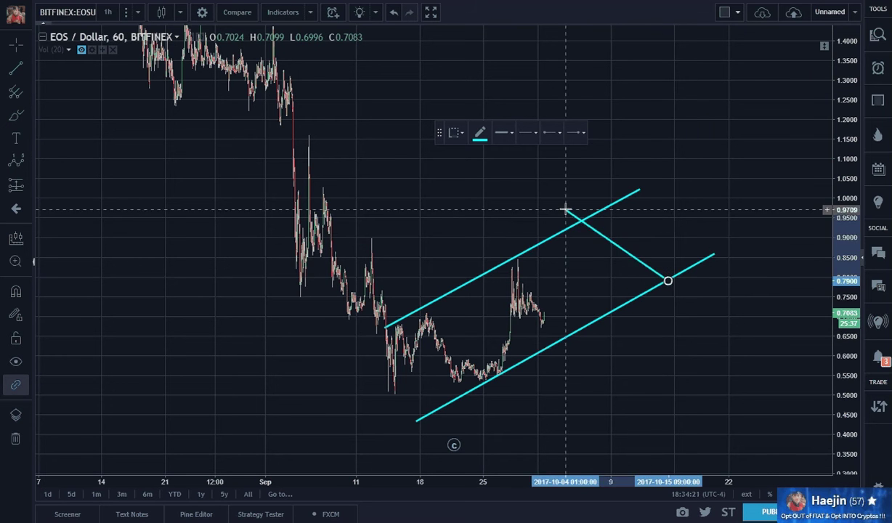
pyautogui.press('Escape')
pyautogui.click(585, 224)
pyautogui.press('Delete')
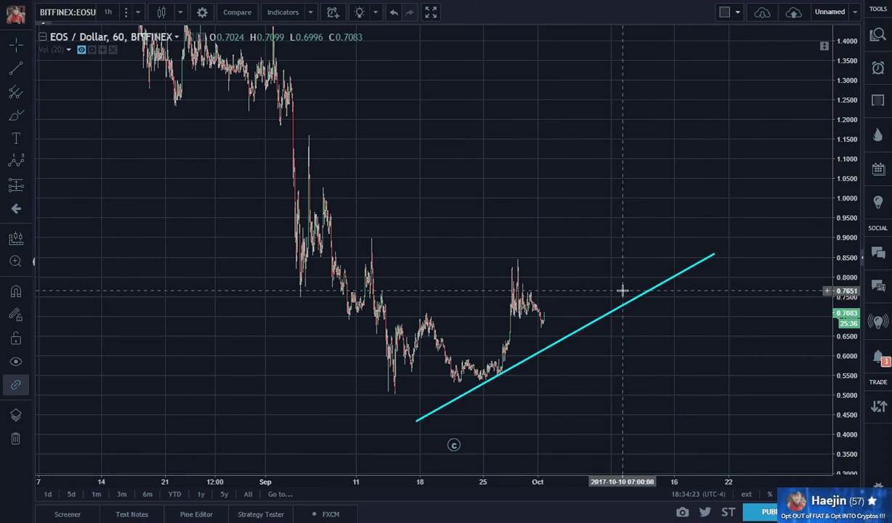
pyautogui.click(628, 303)
pyautogui.press('Delete')
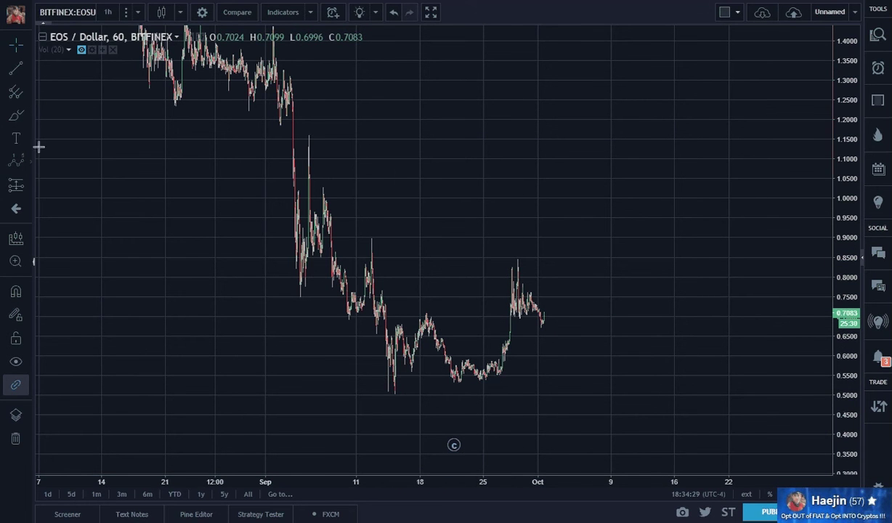
# Brush a U-shaped cup from mid-September down and back up under the late-September lows
pyautogui.click(17, 115)
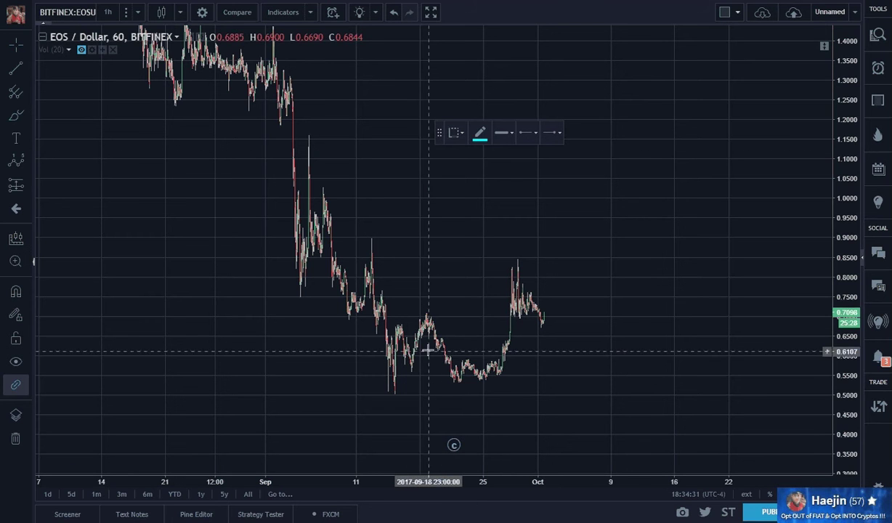
pyautogui.moveTo(425, 347)
pyautogui.mouseDown()
pyautogui.moveTo(456, 386)
pyautogui.moveTo(489, 387)
pyautogui.mouseUp()
pyautogui.moveTo(505, 380); pyautogui.dragTo(519, 318)
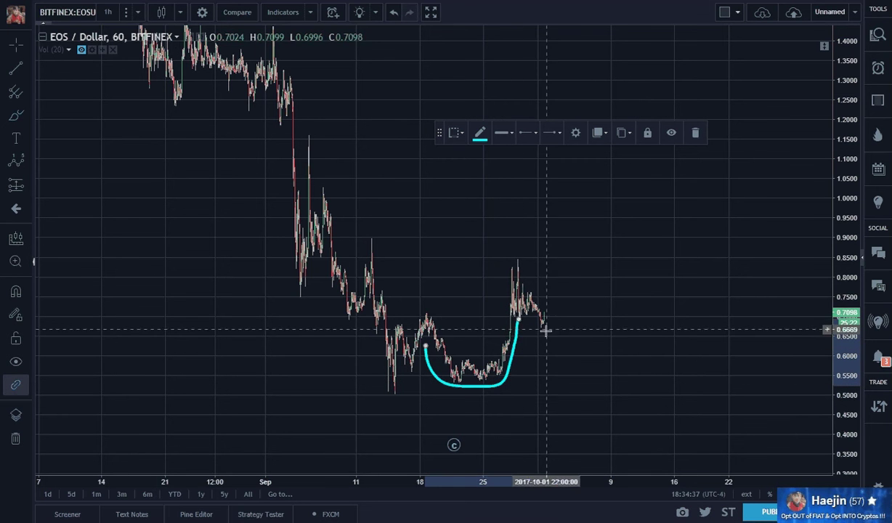
# Draw two converging handle lines from the late-September peak, ending near 0.66 and 0.64
pyautogui.click(14, 69)
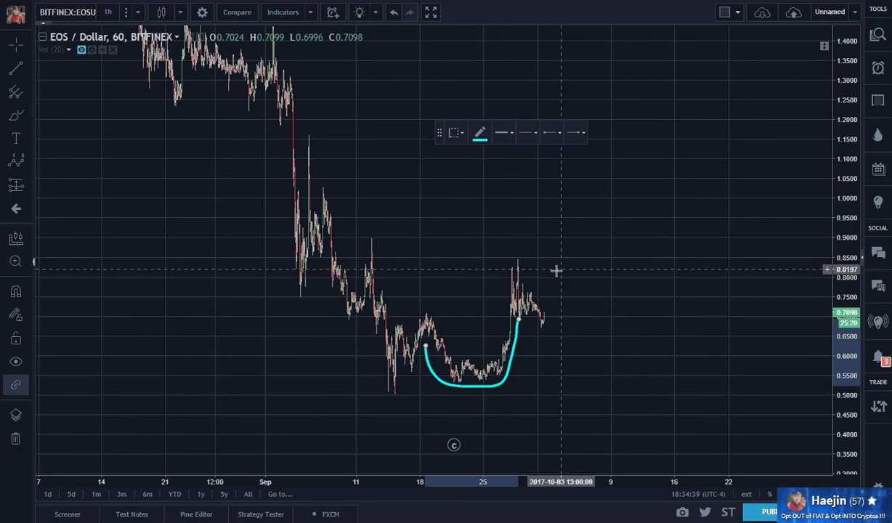
pyautogui.click(518, 263)
pyautogui.click(556, 332)
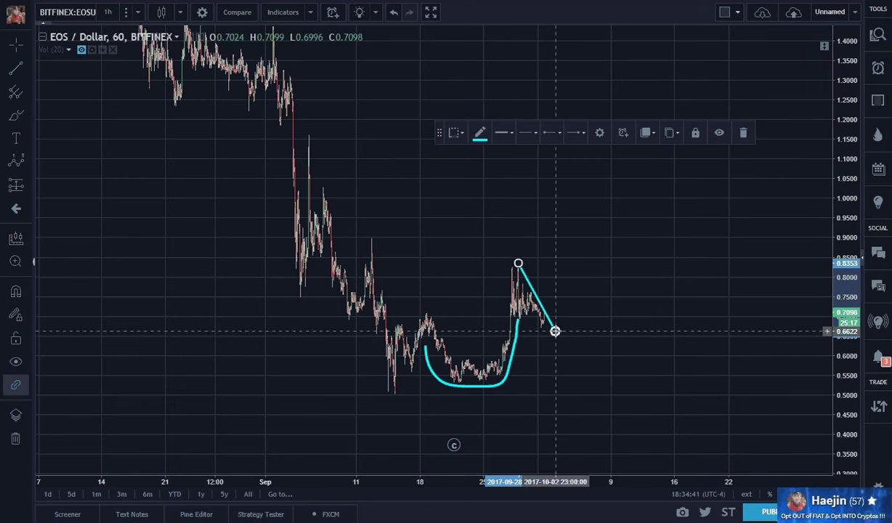
pyautogui.click(16, 71)
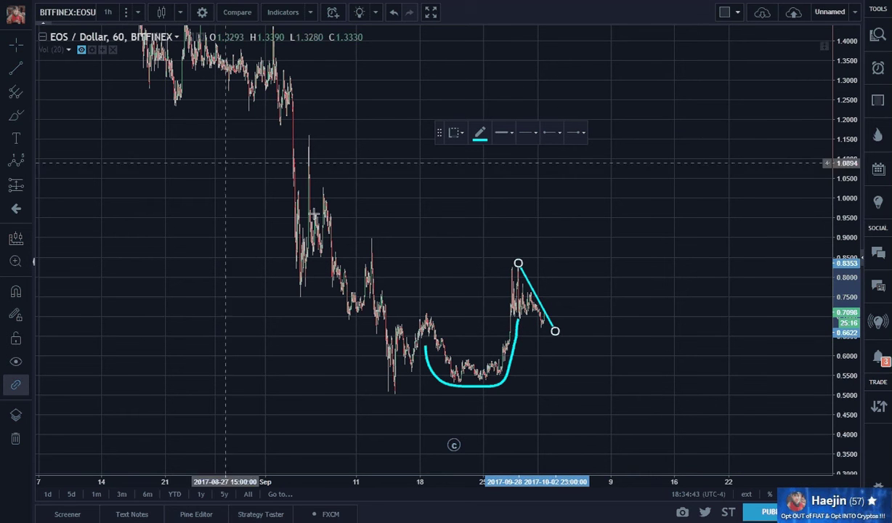
pyautogui.click(504, 312)
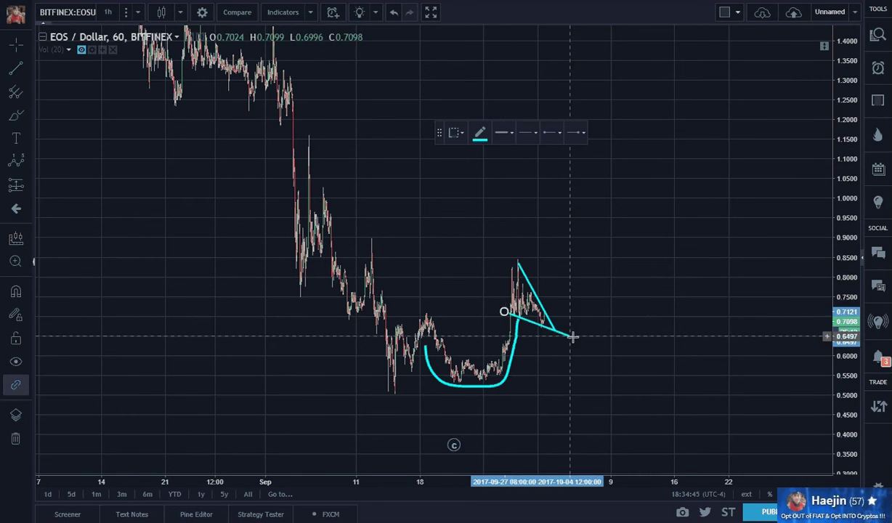
pyautogui.click(575, 339)
pyautogui.click(738, 385)
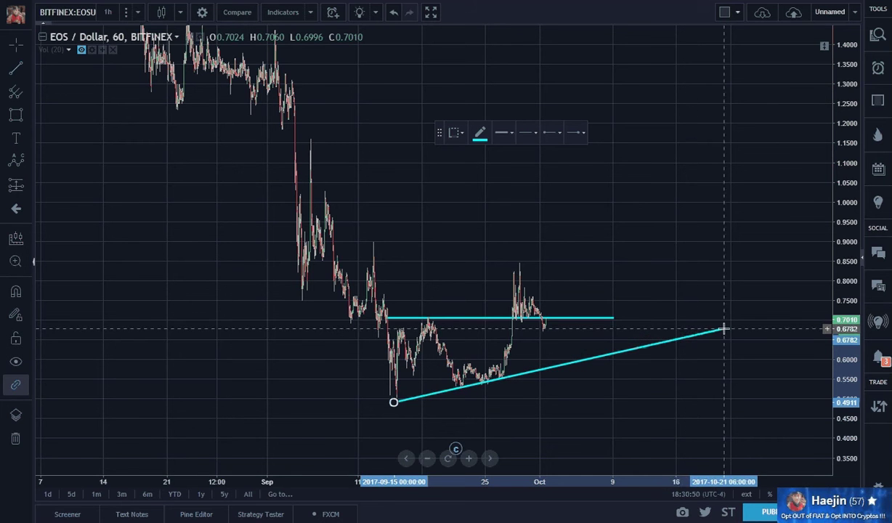
# Fix the rising support line's end near 0.68 and extend the flat 0.70 line further right
pyautogui.click(724, 329)
pyautogui.moveTo(614, 318); pyautogui.dragTo(736, 322)
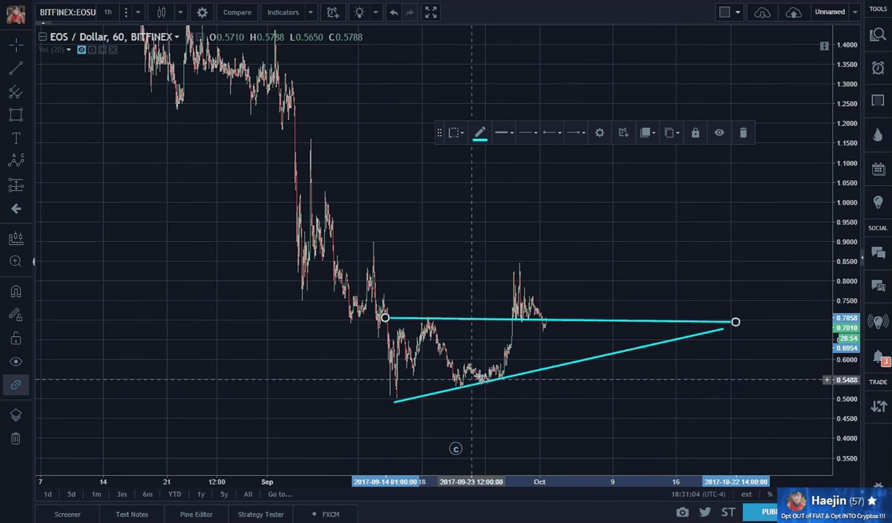
pyautogui.click(348, 405)
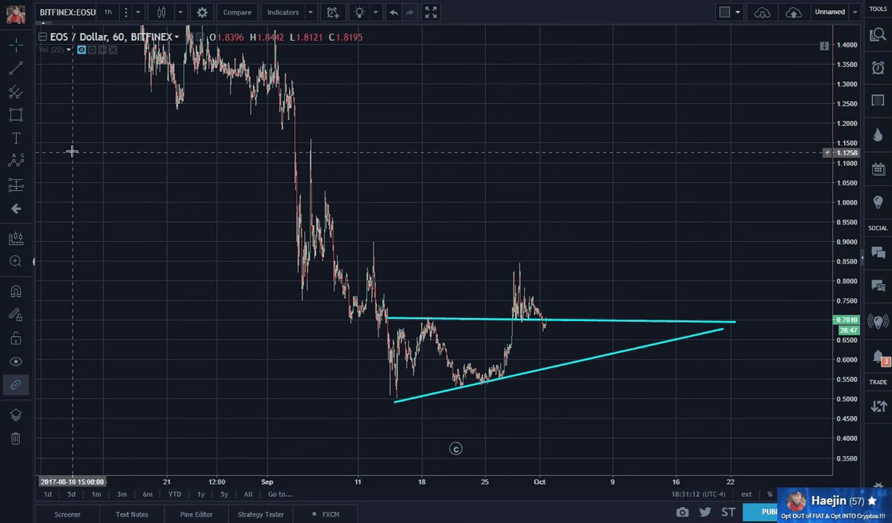
# Brush two trial breakout paths inside the triangle, rising to about 1.05, and remove each
pyautogui.click(30, 117)
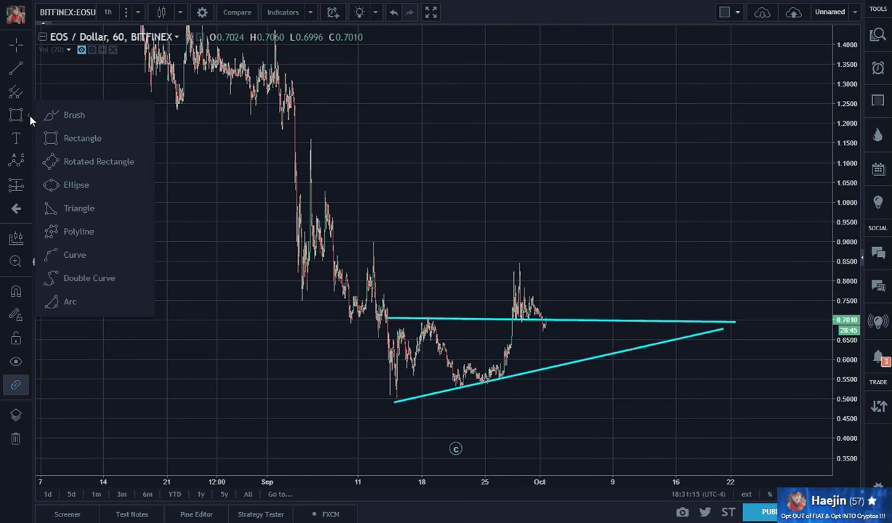
pyautogui.click(74, 114)
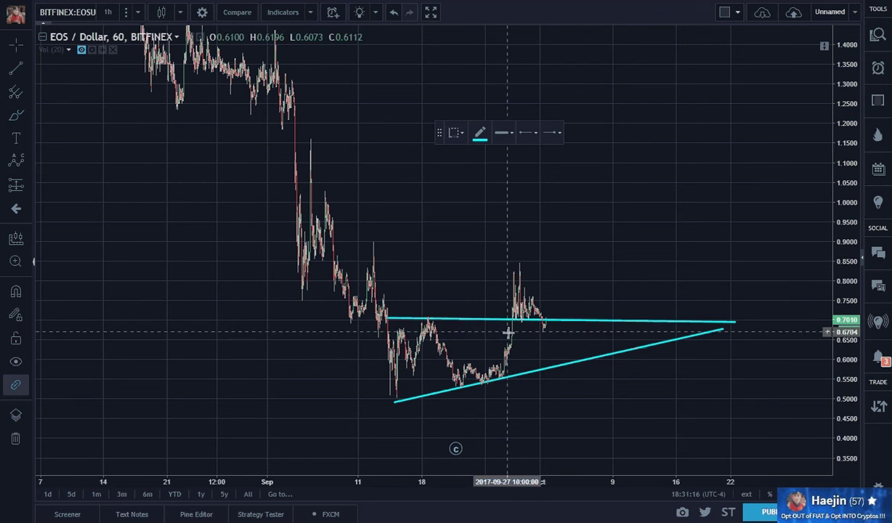
pyautogui.moveTo(516, 325)
pyautogui.mouseDown()
pyautogui.moveTo(538, 366)
pyautogui.moveTo(562, 327)
pyautogui.moveTo(578, 351)
pyautogui.moveTo(624, 336)
pyautogui.moveTo(701, 252)
pyautogui.moveTo(743, 185)
pyautogui.mouseUp()
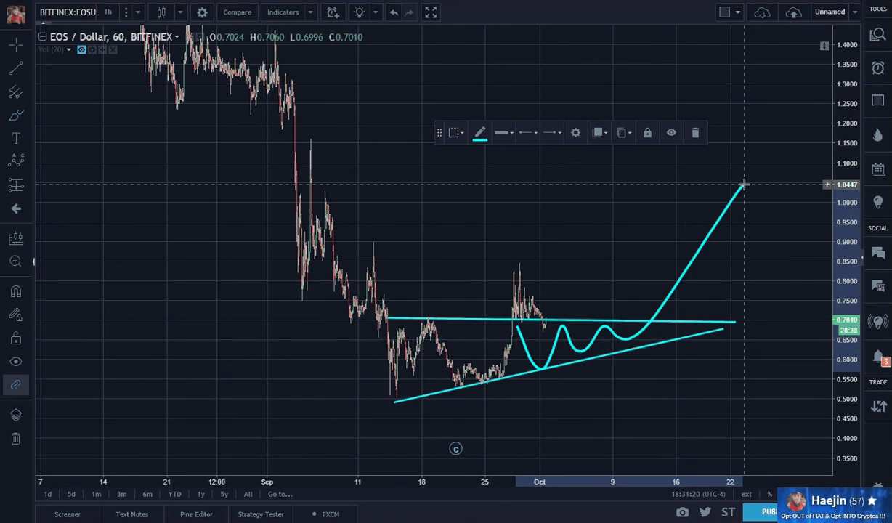
pyautogui.hotkey('ctrl', 'z')
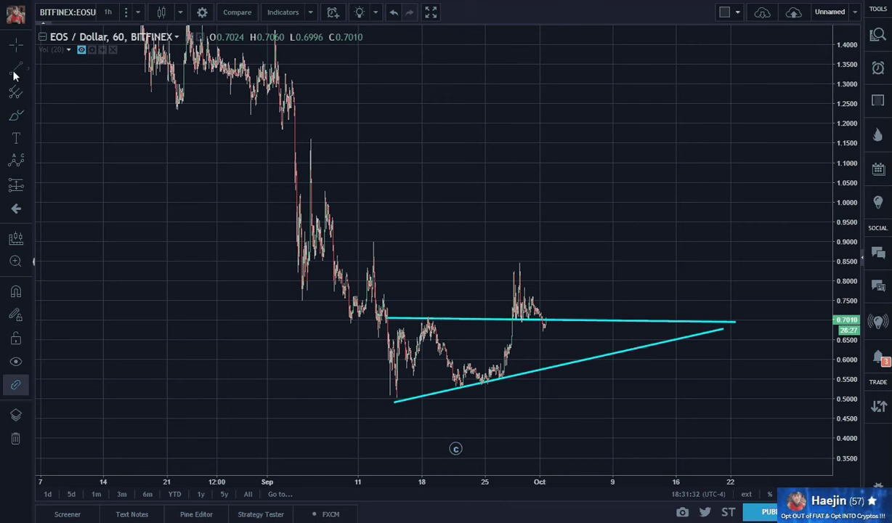
pyautogui.click(17, 118)
pyautogui.moveTo(542, 321)
pyautogui.mouseDown()
pyautogui.moveTo(546, 348)
pyautogui.moveTo(577, 344)
pyautogui.moveTo(665, 304)
pyautogui.moveTo(742, 178)
pyautogui.mouseUp()
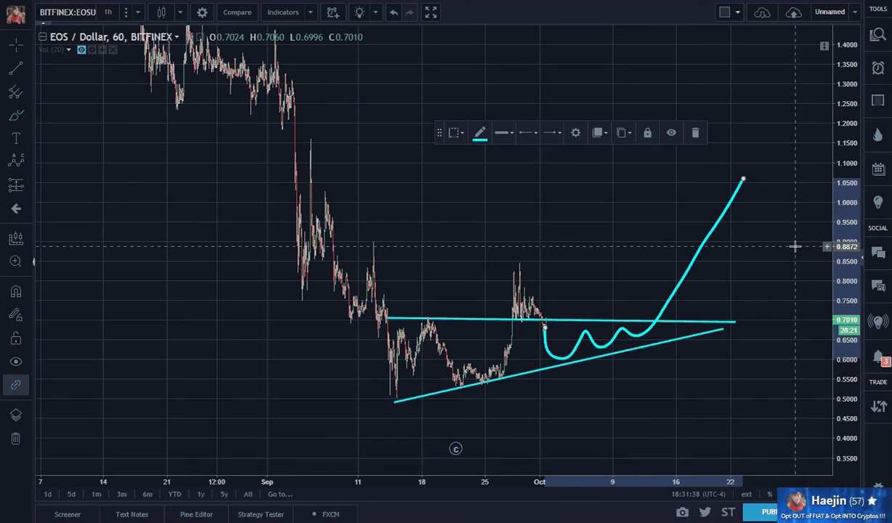
pyautogui.press('Delete')
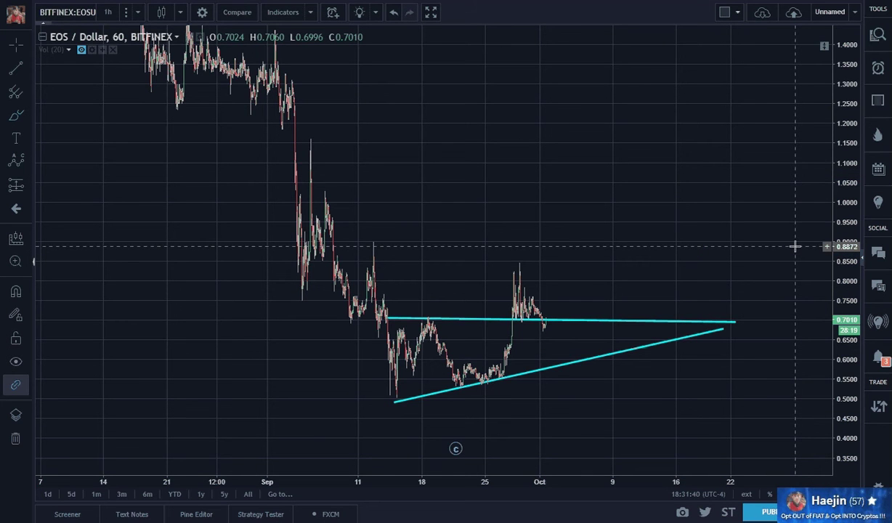
# Delete the flat cyan resistance line and the rising support line
pyautogui.click(592, 321)
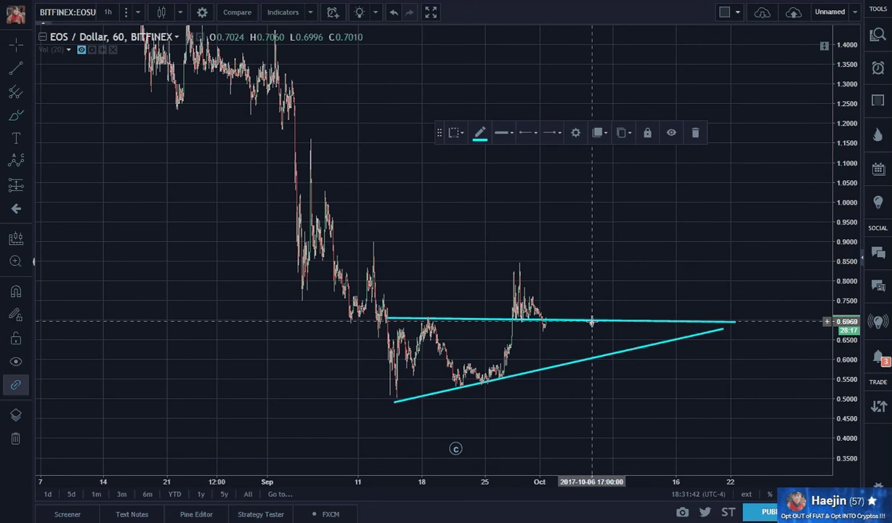
pyautogui.click(593, 328)
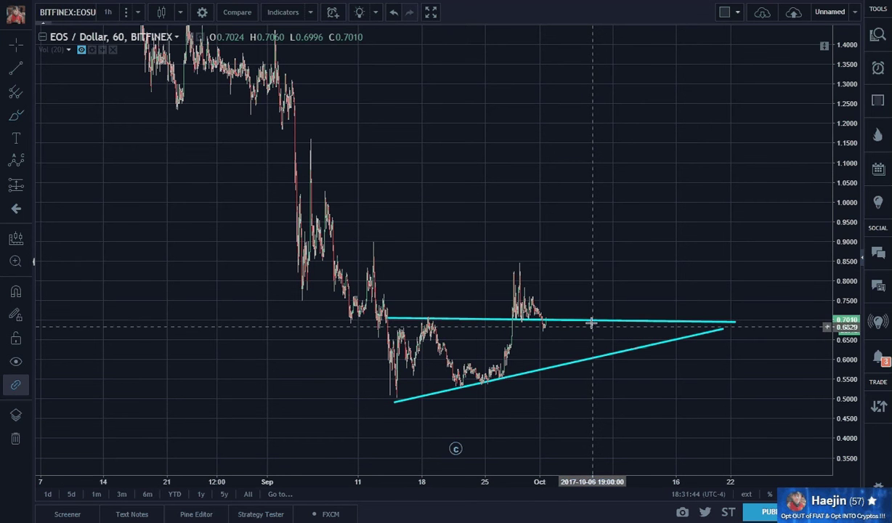
pyautogui.click(20, 65)
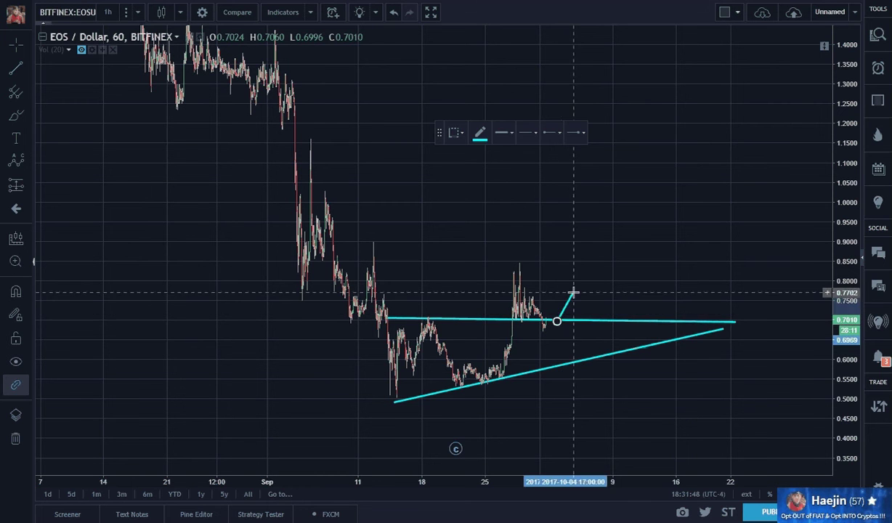
pyautogui.press('Escape')
pyautogui.click(583, 327)
pyautogui.press('Delete')
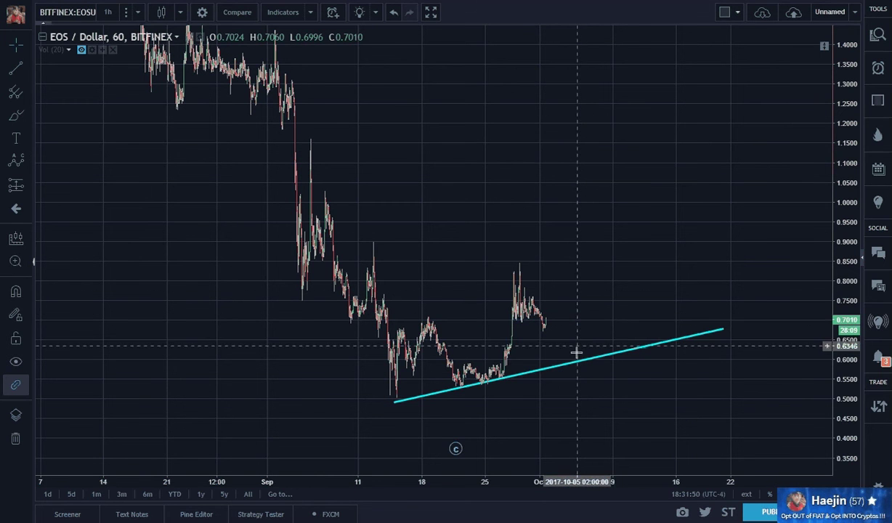
pyautogui.click(578, 363)
pyautogui.press('Delete')
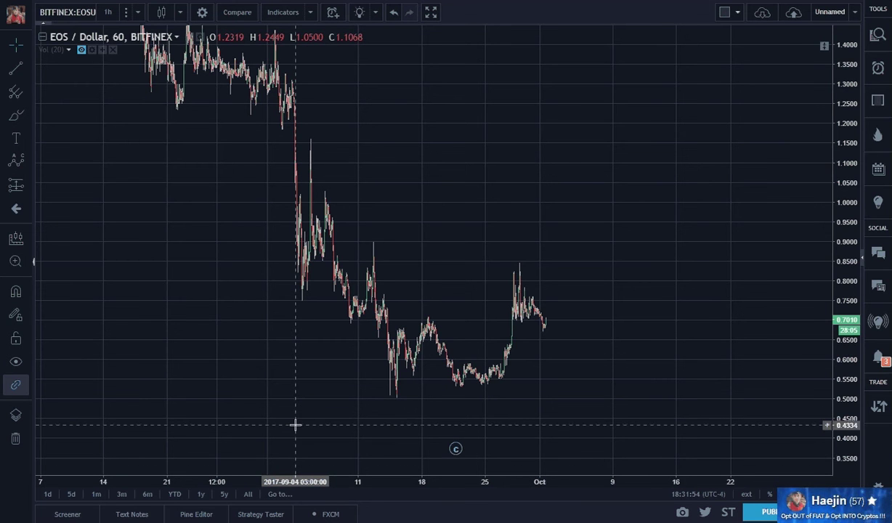
# Brush a U-shaped cup under the late-September dip, delete it, and redraw it
pyautogui.click(17, 116)
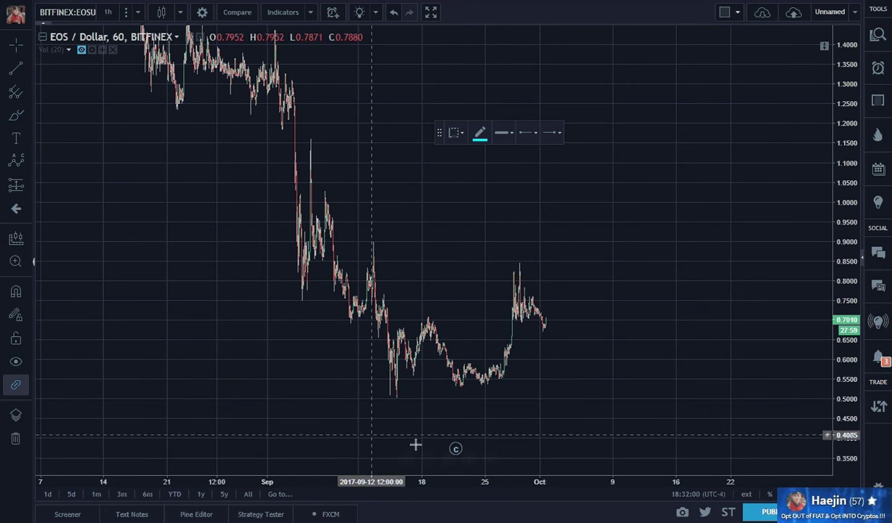
pyautogui.moveTo(423, 357)
pyautogui.mouseDown()
pyautogui.moveTo(470, 397)
pyautogui.moveTo(505, 397)
pyautogui.moveTo(528, 324)
pyautogui.mouseUp()
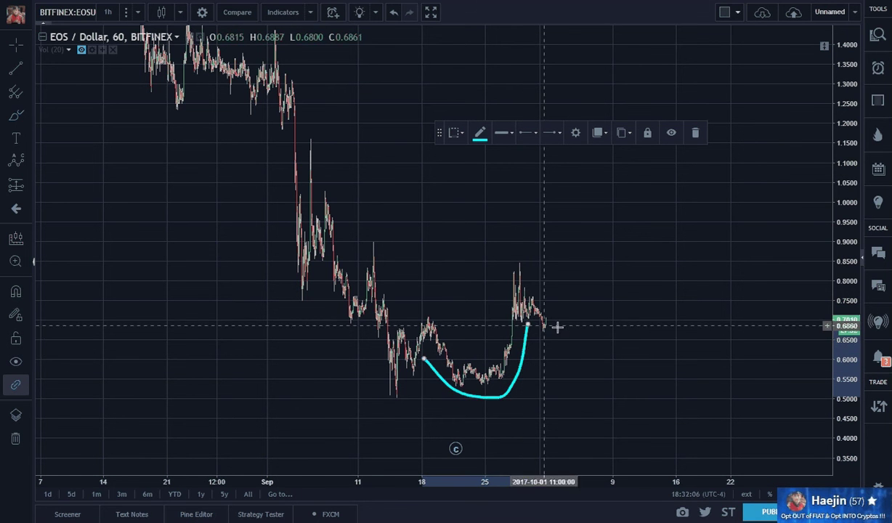
pyautogui.press('Delete')
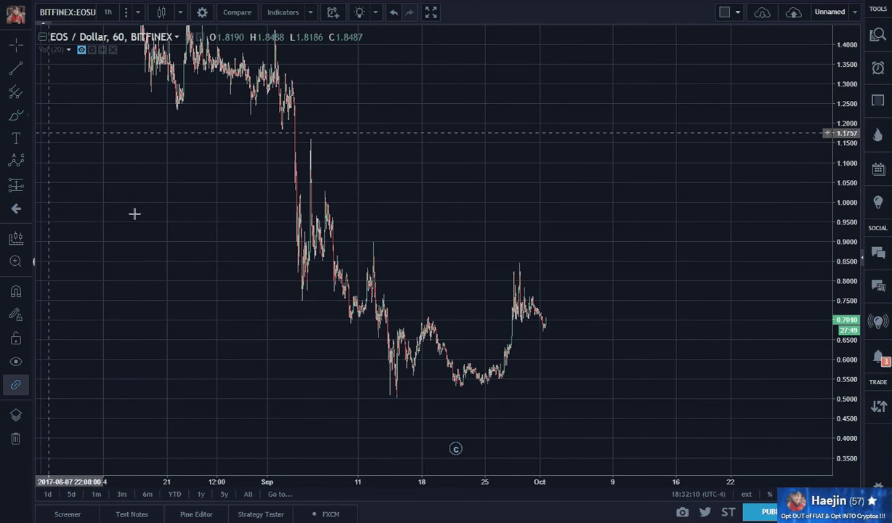
pyautogui.click(429, 351)
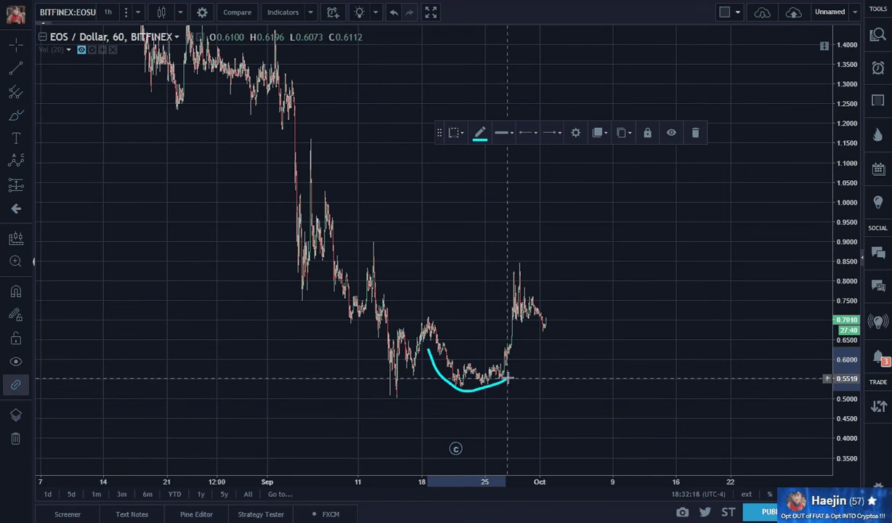
pyautogui.moveTo(507, 379); pyautogui.dragTo(513, 369)
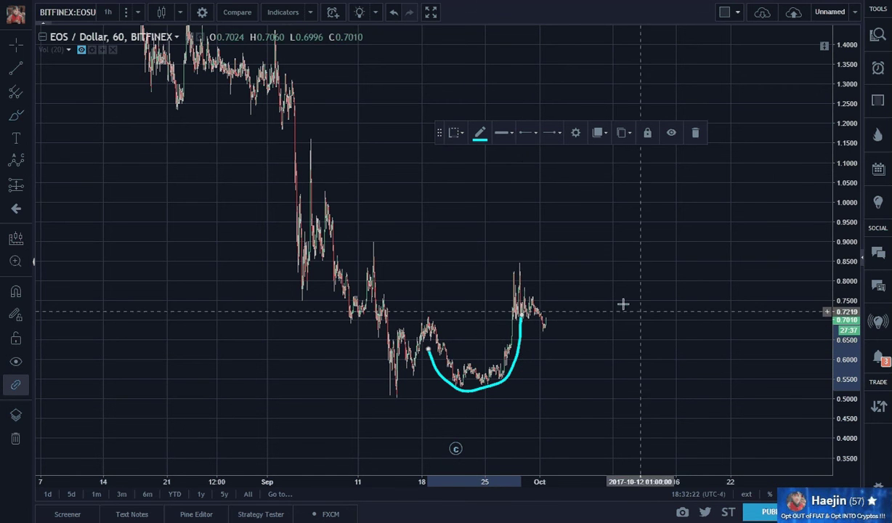
# Draw two downward handle lines from the late-September peak and cup rim, extending the steep one
pyautogui.click(24, 75)
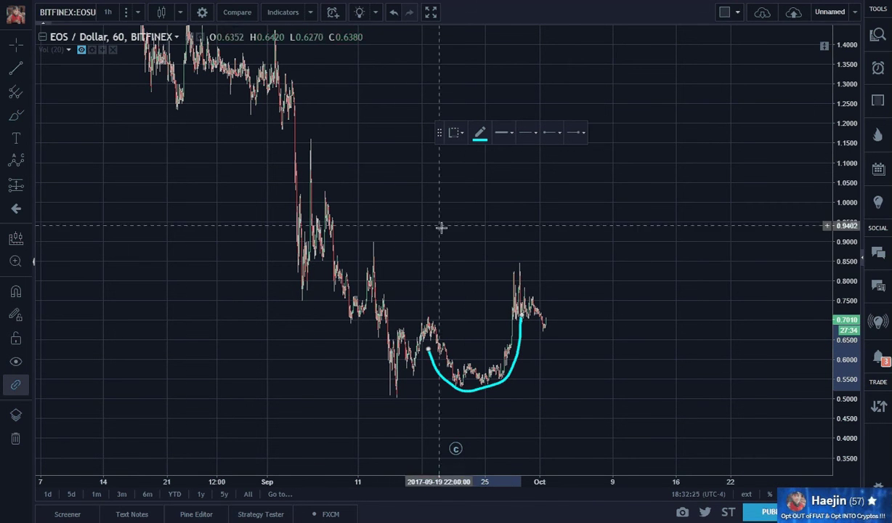
pyautogui.click(522, 267)
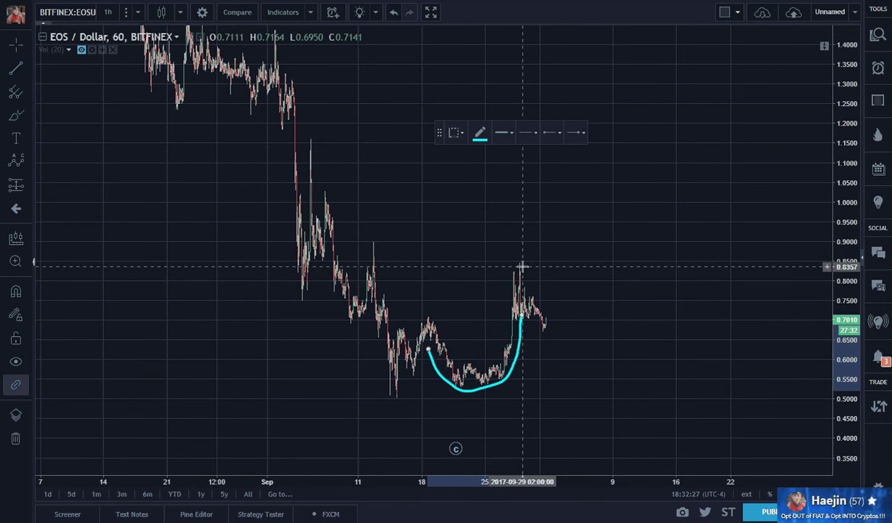
pyautogui.click(559, 343)
pyautogui.click(16, 67)
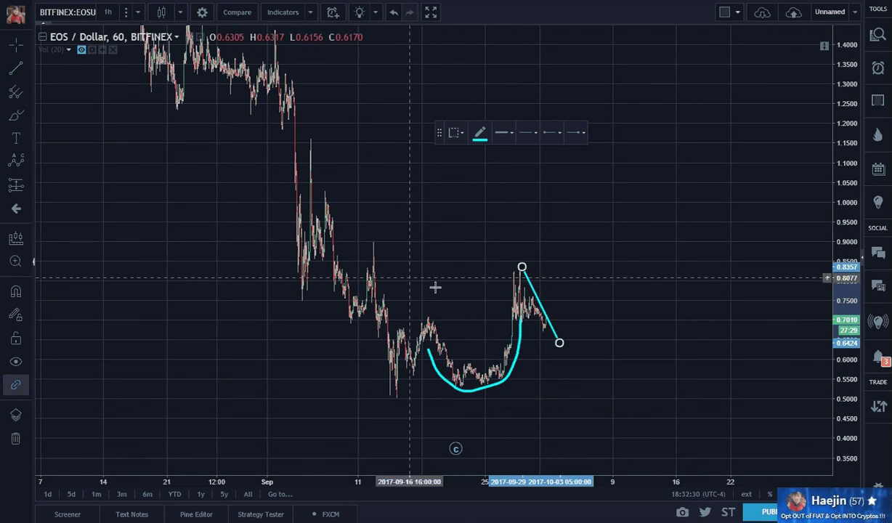
pyautogui.click(511, 317)
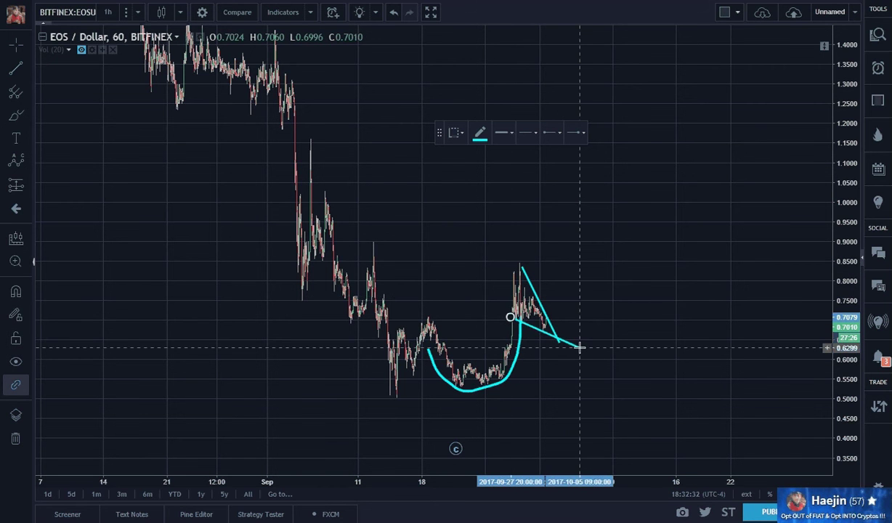
pyautogui.click(579, 348)
pyautogui.click(658, 338)
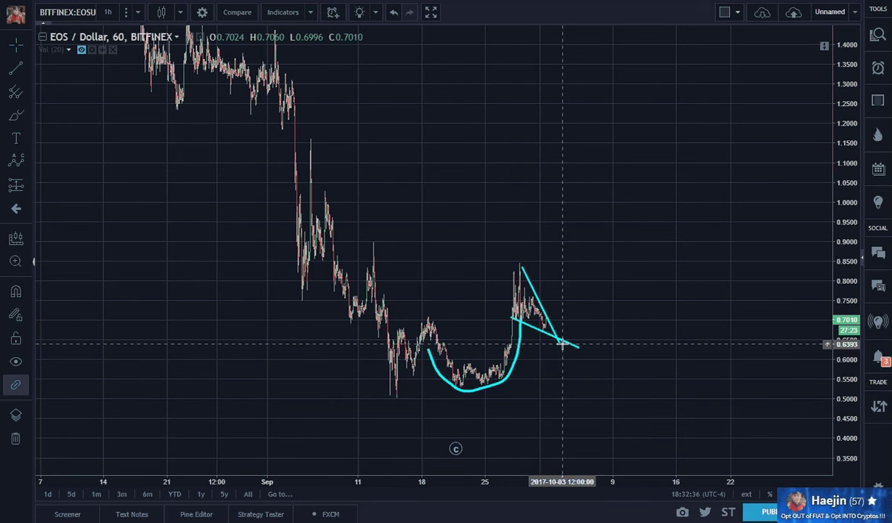
pyautogui.moveTo(559, 349); pyautogui.dragTo(559, 353)
pyautogui.click(607, 360)
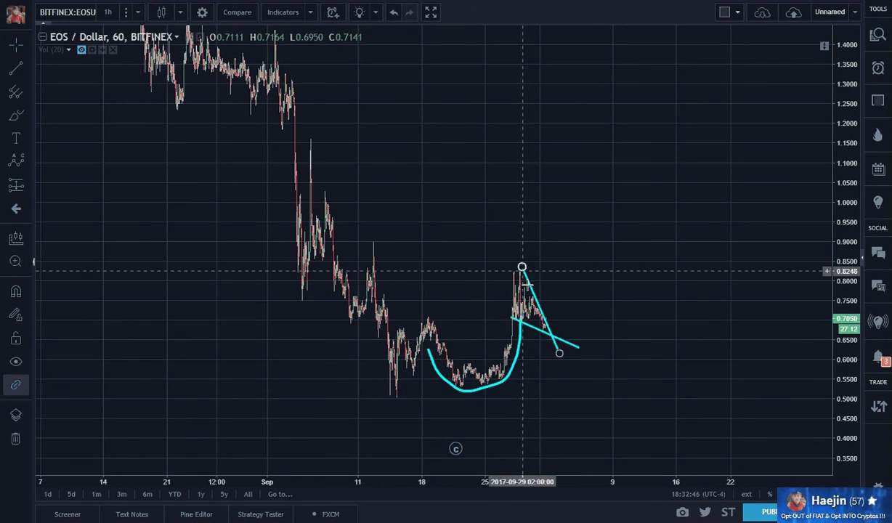
# Draw a breakout line from the handle crossing up to near 1.15, then delete it
pyautogui.click(16, 70)
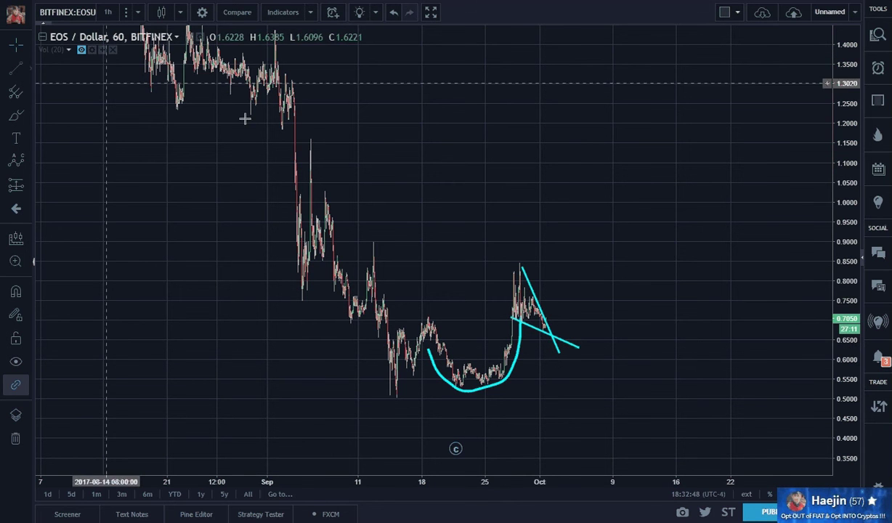
pyautogui.click(550, 332)
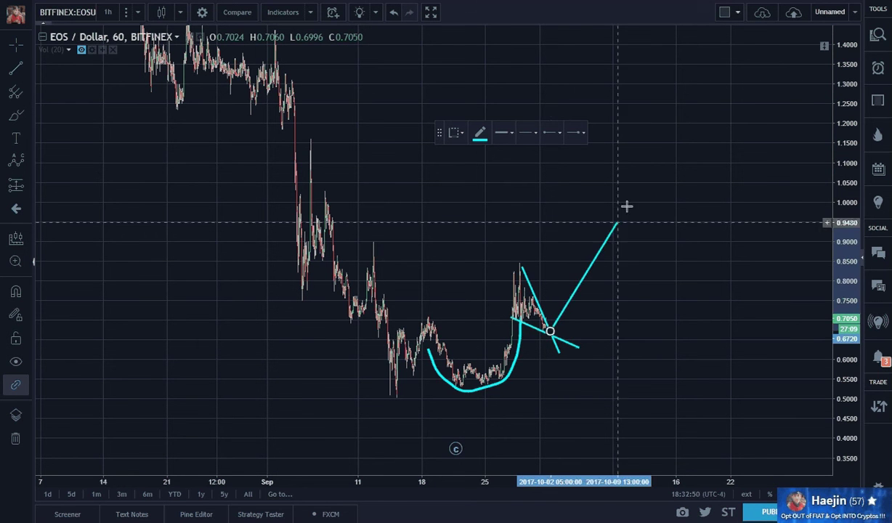
pyautogui.click(666, 143)
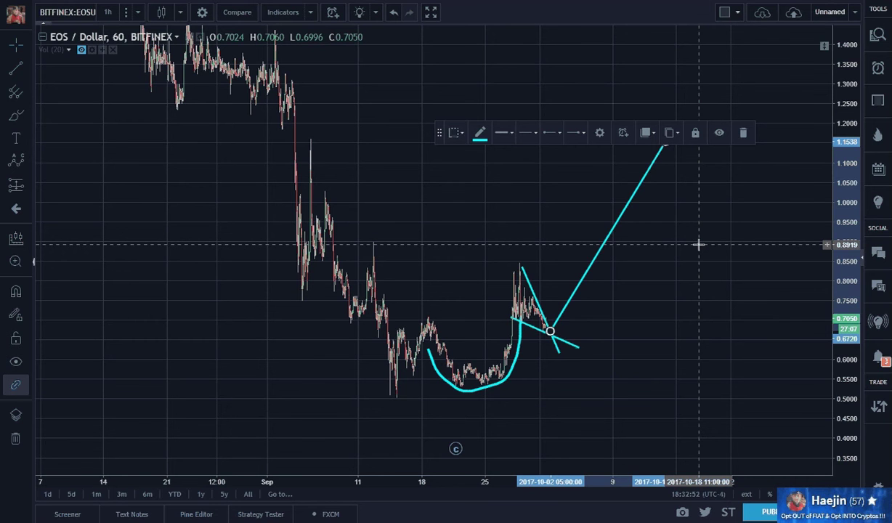
pyautogui.press('Delete')
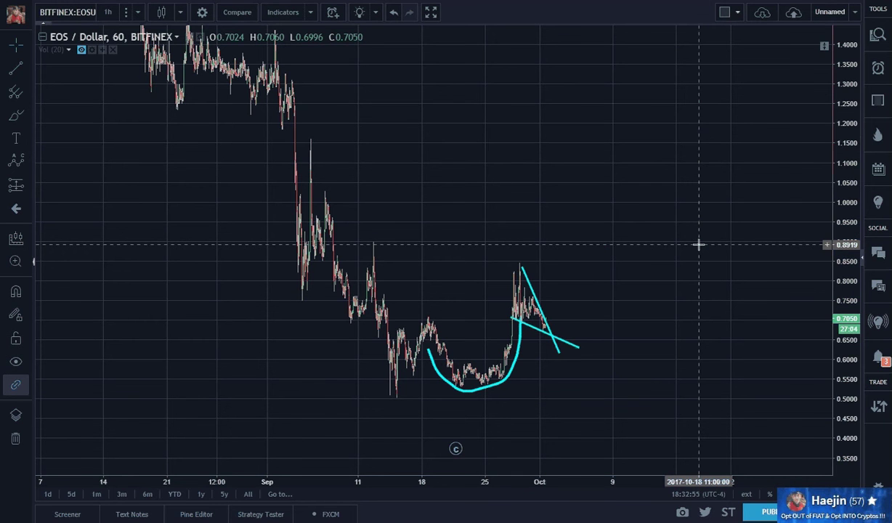
# Delete the steep handle line, the descending line, and the cyan cup curve
pyautogui.click(547, 328)
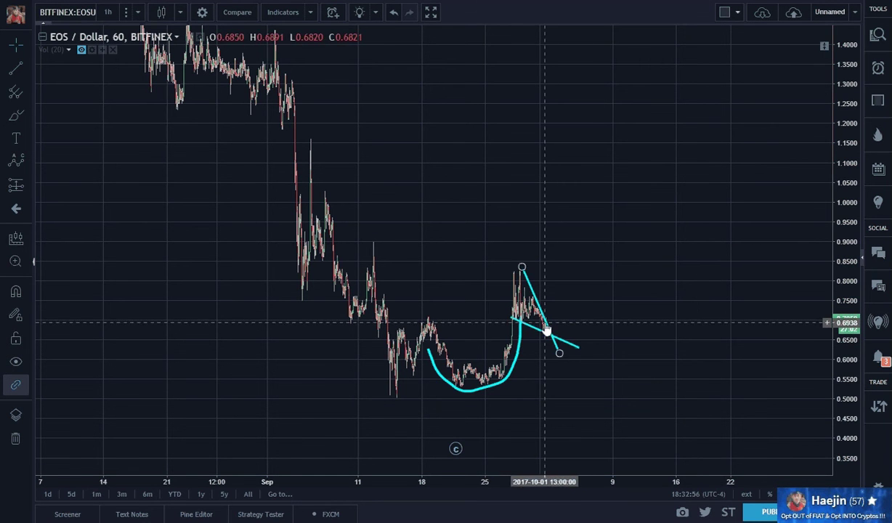
pyautogui.press('Delete')
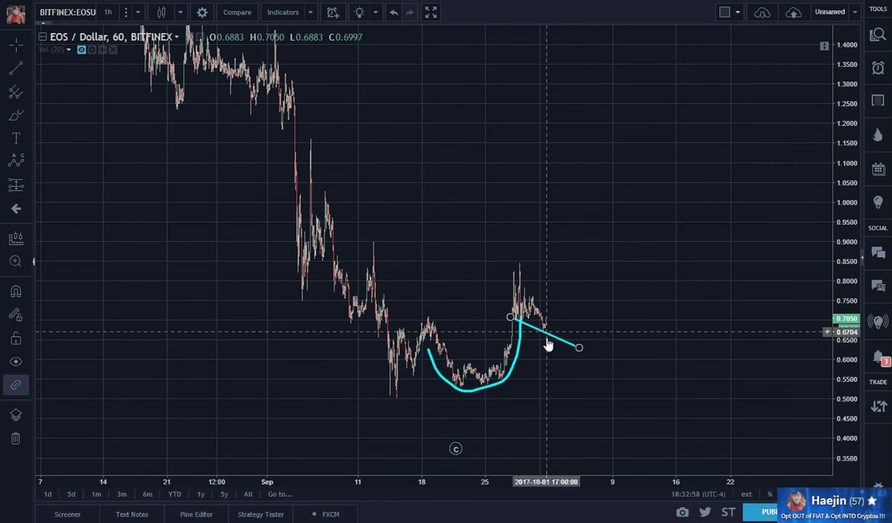
pyautogui.click(548, 343)
pyautogui.press('Delete')
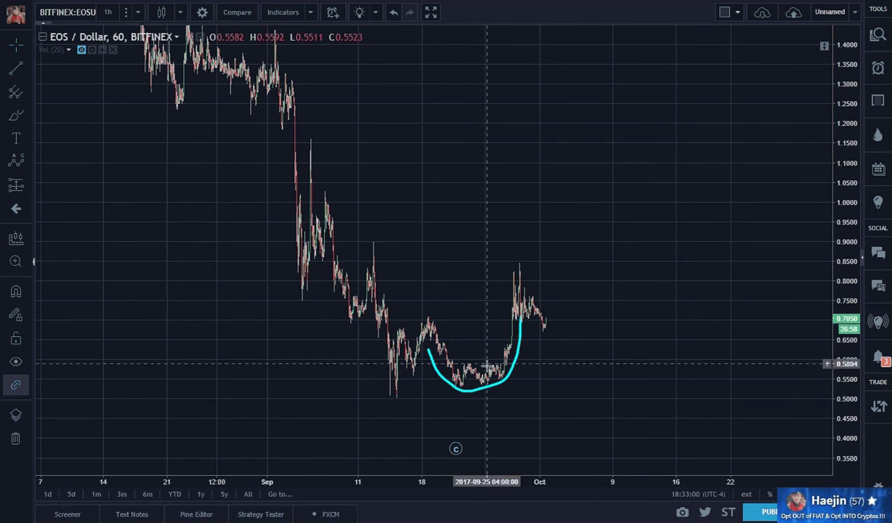
pyautogui.click(484, 391)
pyautogui.press('Delete')
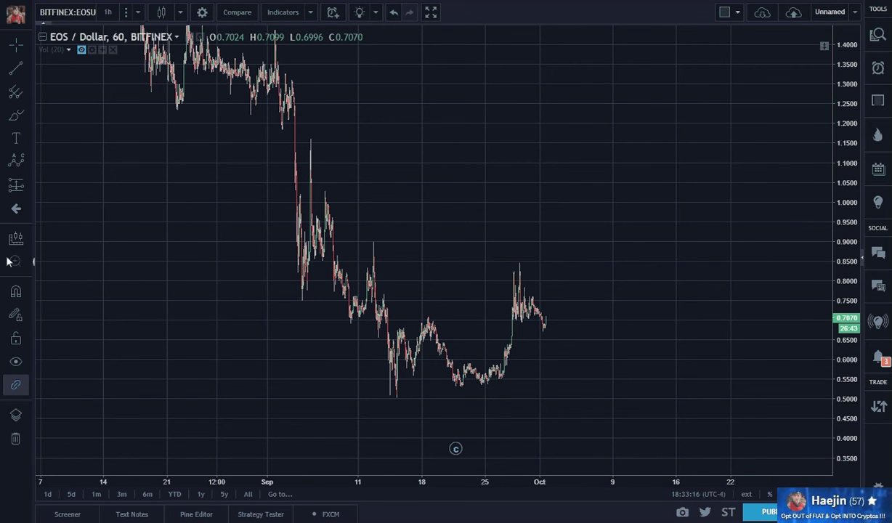
pyautogui.click(28, 166)
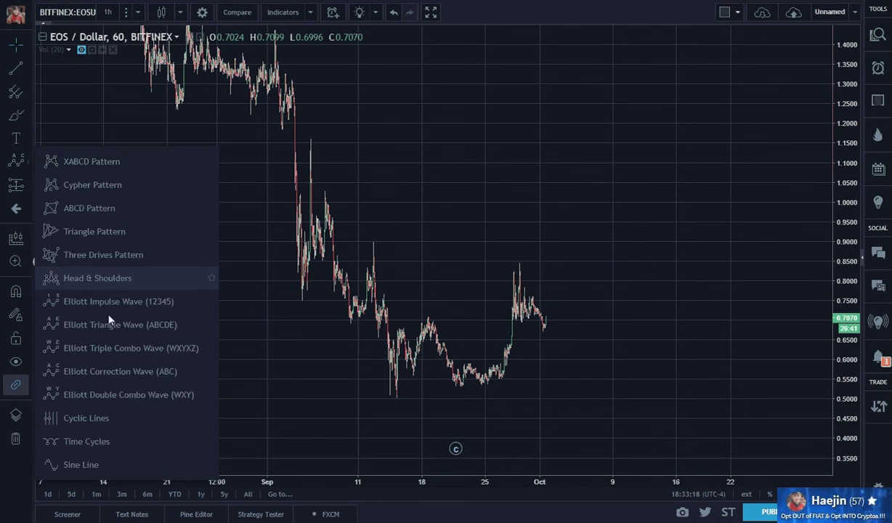
pyautogui.click(68, 308)
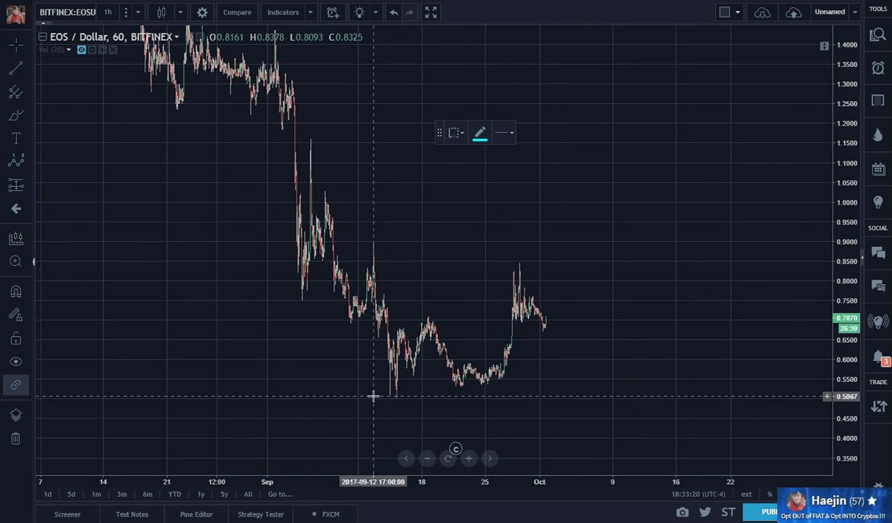
pyautogui.click(395, 398)
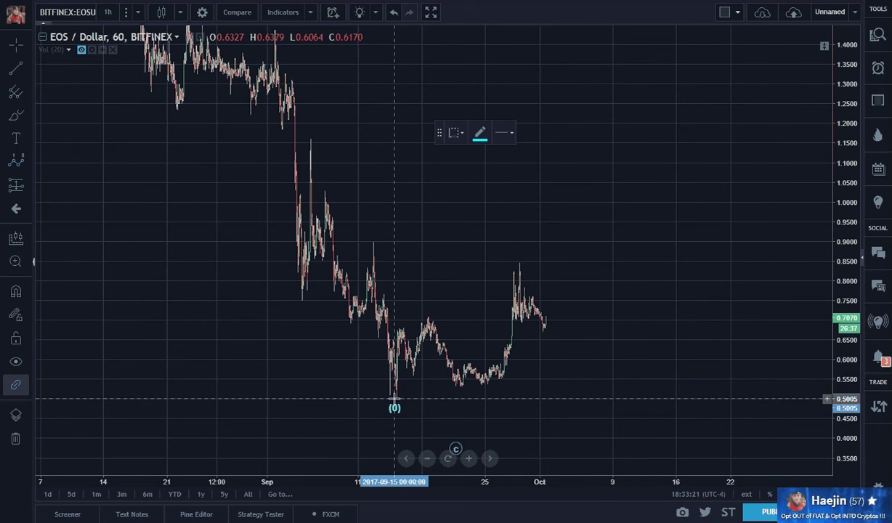
pyautogui.click(427, 310)
pyautogui.click(462, 396)
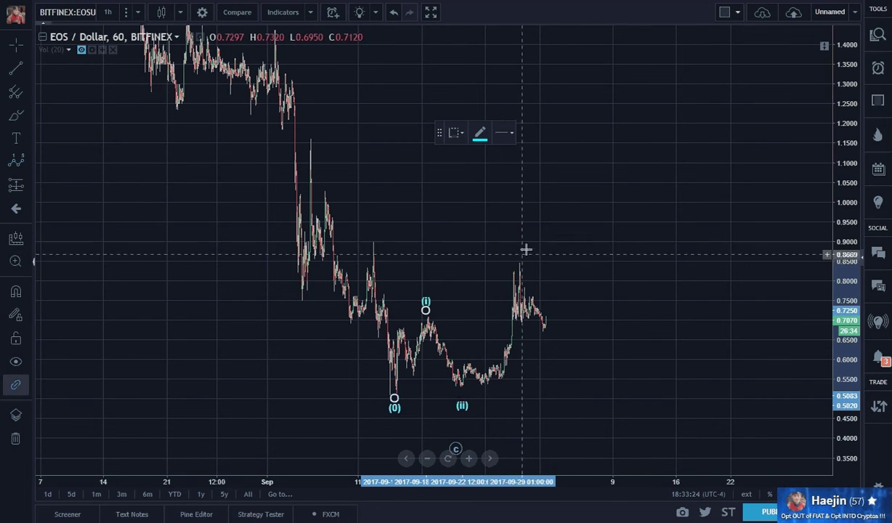
pyautogui.click(559, 193)
pyautogui.click(588, 241)
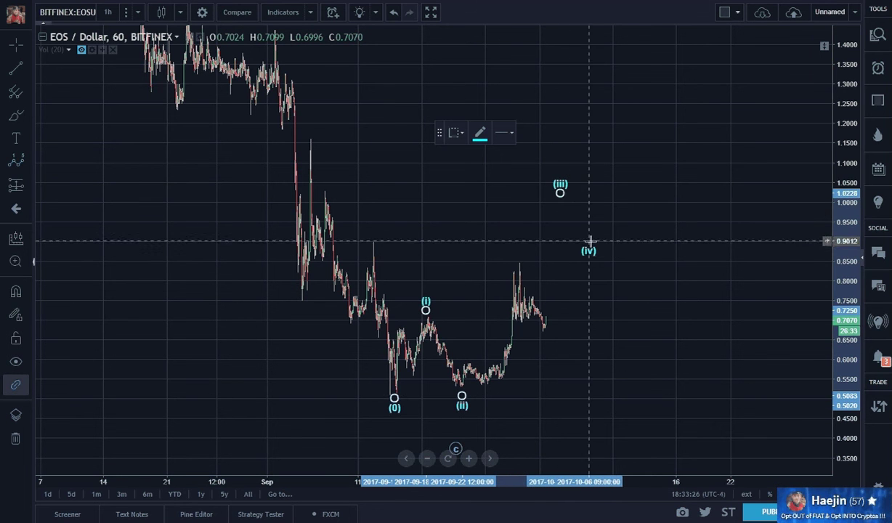
pyautogui.click(645, 82)
pyautogui.click(739, 255)
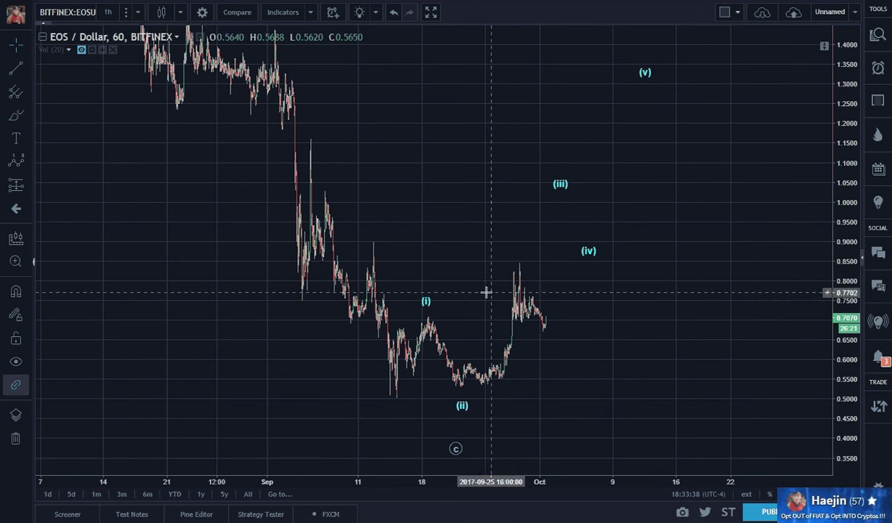
pyautogui.click(430, 305)
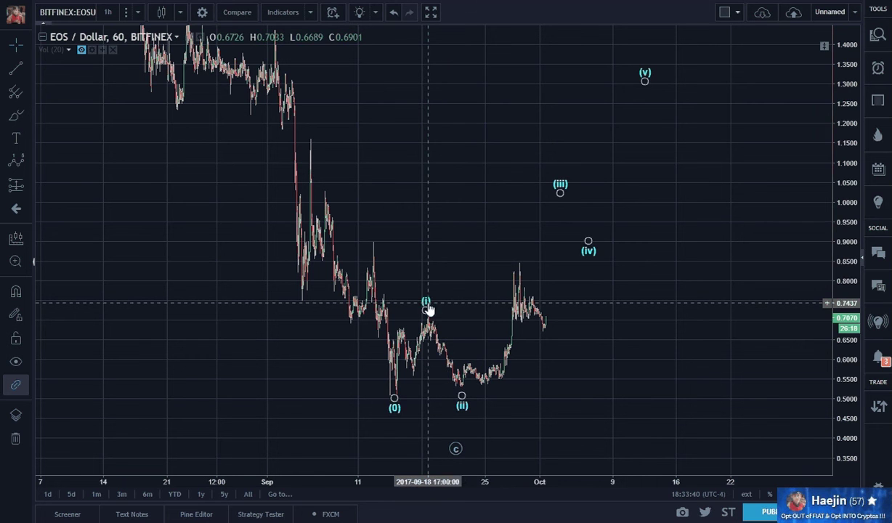
pyautogui.press('Delete')
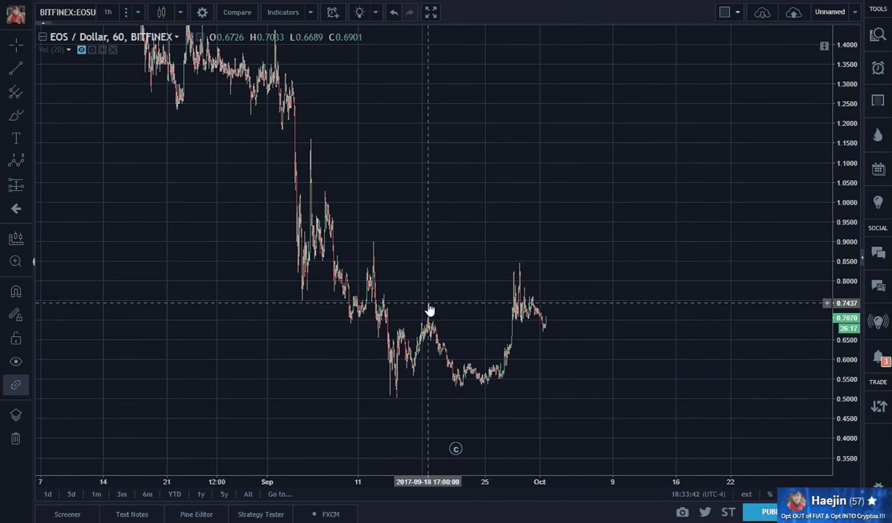
# Draw a rising trend line from the mid-September low and a flat resistance line near 0.70
pyautogui.click(385, 332)
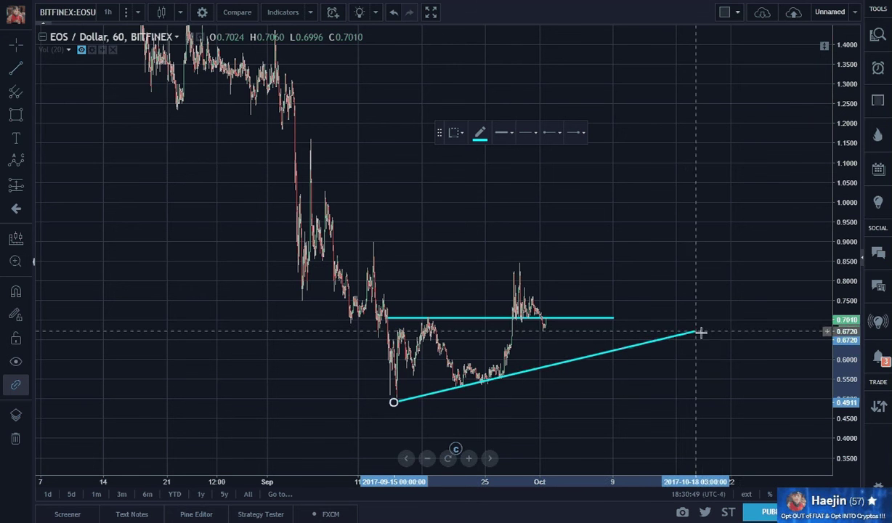
pyautogui.click(724, 330)
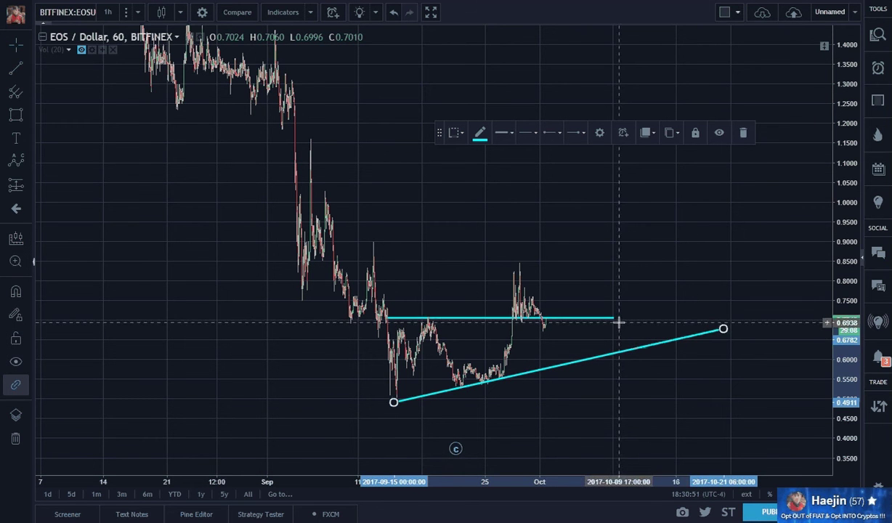
pyautogui.click(382, 318)
pyautogui.click(735, 321)
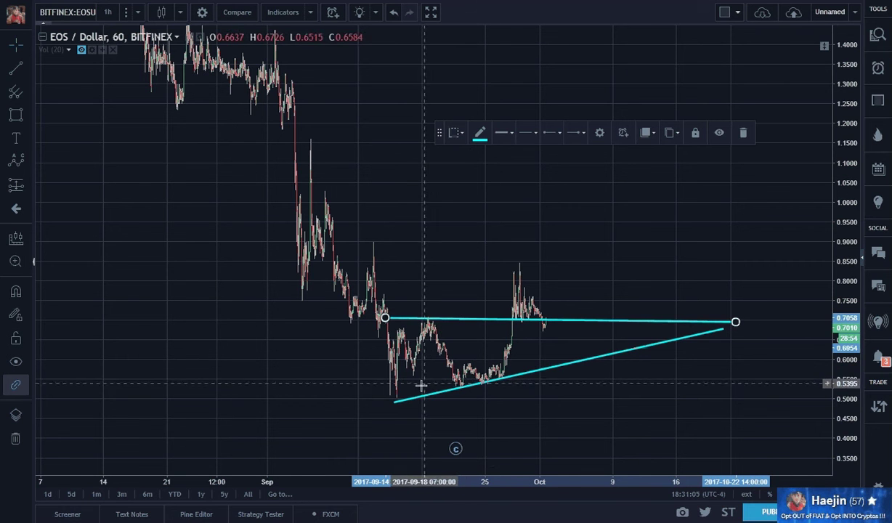
pyautogui.click(348, 404)
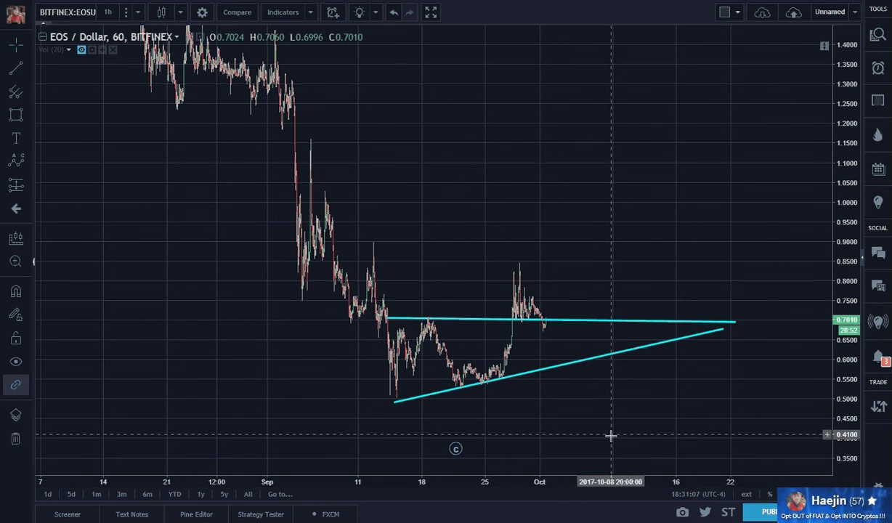
# Brush two breakout paths out of the triangle and remove both
pyautogui.click(30, 117)
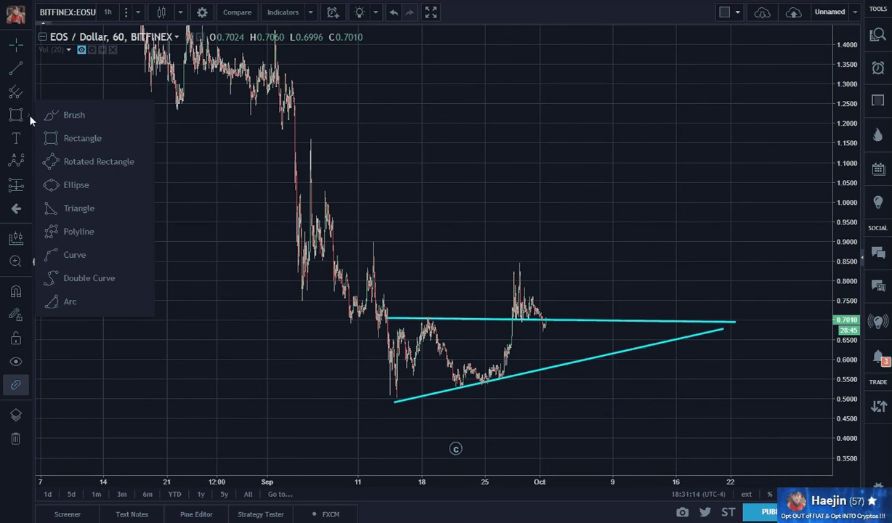
pyautogui.click(72, 115)
pyautogui.moveTo(517, 325)
pyautogui.mouseDown()
pyautogui.moveTo(536, 366)
pyautogui.moveTo(560, 327)
pyautogui.moveTo(578, 352)
pyautogui.moveTo(622, 336)
pyautogui.moveTo(698, 253)
pyautogui.moveTo(743, 185)
pyautogui.mouseUp()
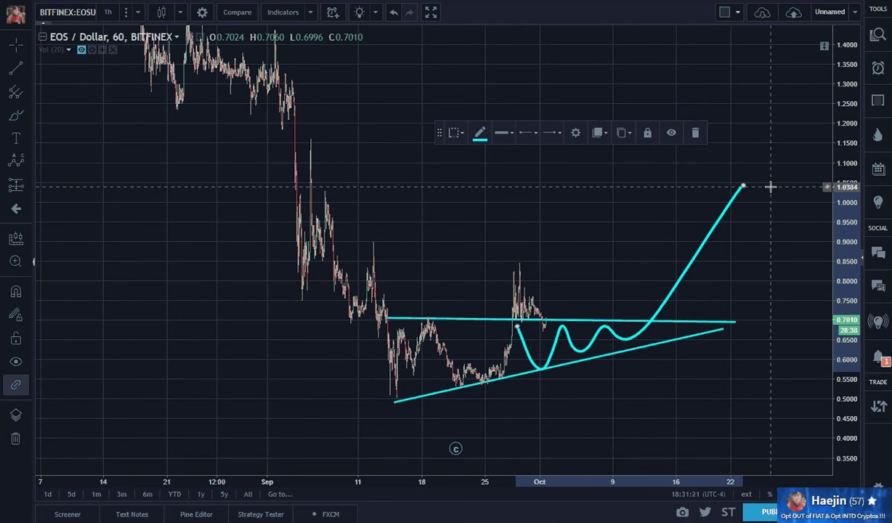
pyautogui.hotkey('ctrl', 'z')
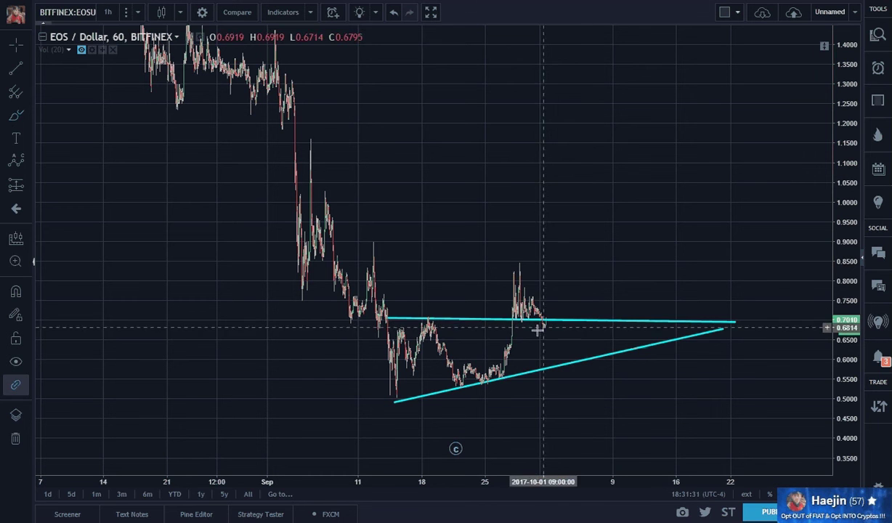
pyautogui.click(16, 117)
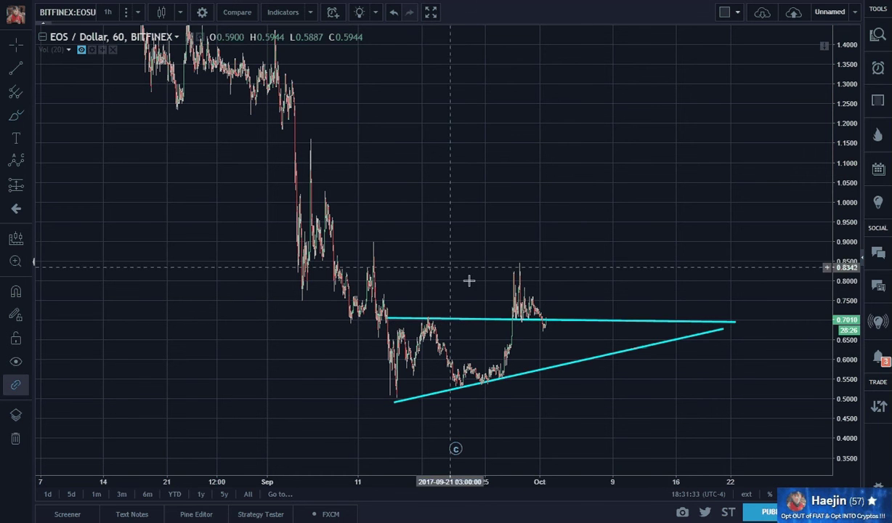
pyautogui.moveTo(544, 323)
pyautogui.mouseDown()
pyautogui.moveTo(545, 347)
pyautogui.moveTo(631, 332)
pyautogui.moveTo(667, 304)
pyautogui.moveTo(743, 178)
pyautogui.mouseUp()
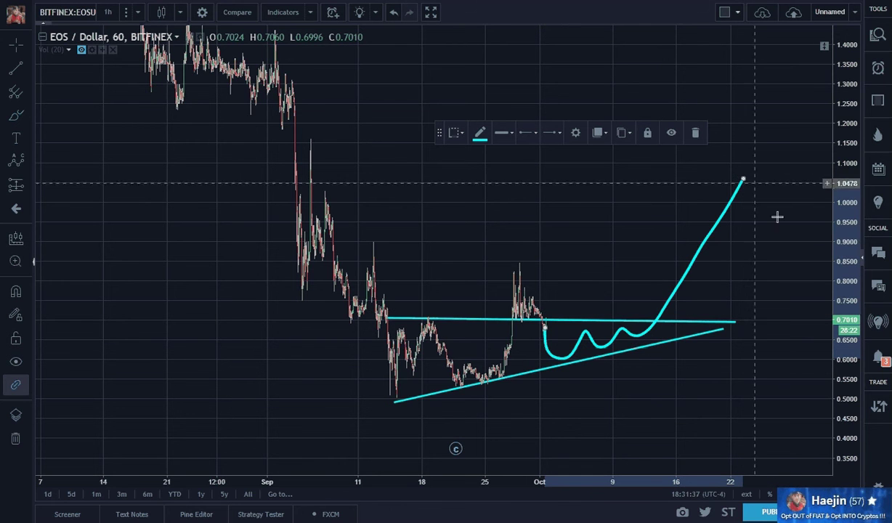
pyautogui.press('Delete')
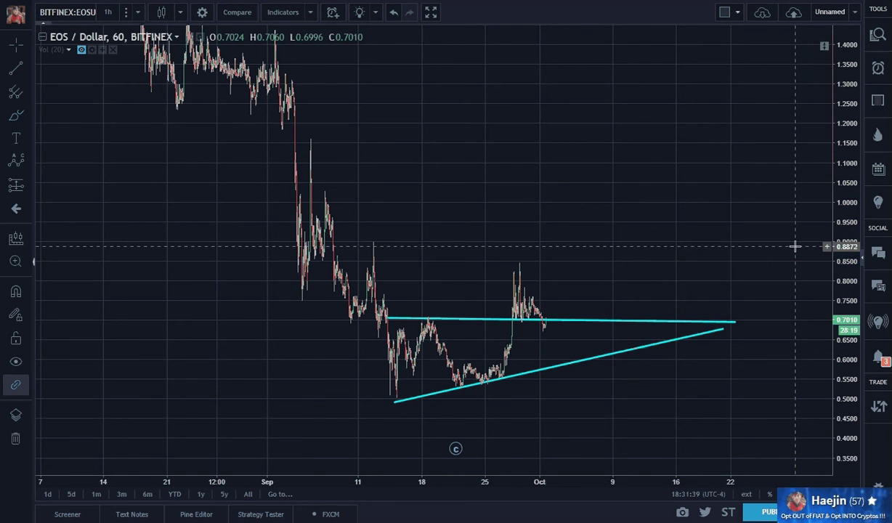
# Delete the flat resistance line near 0.70 and select the rising trend line
pyautogui.click(592, 322)
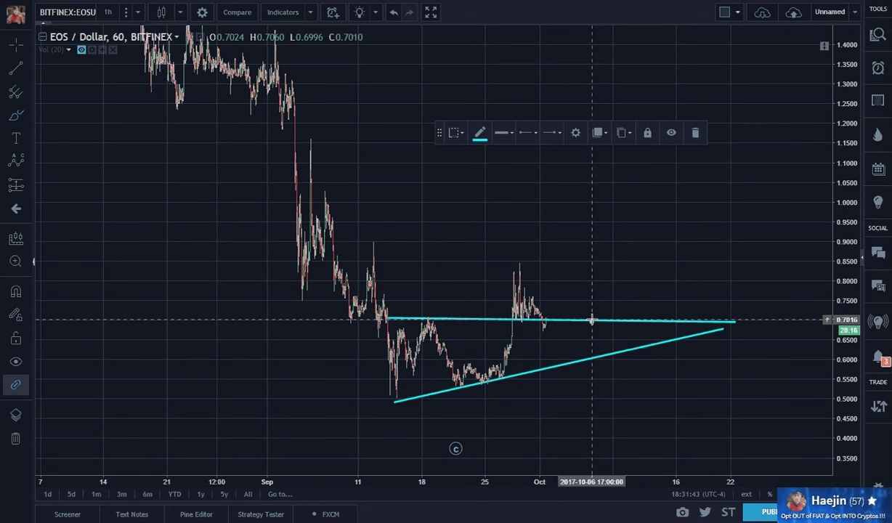
pyautogui.click(593, 333)
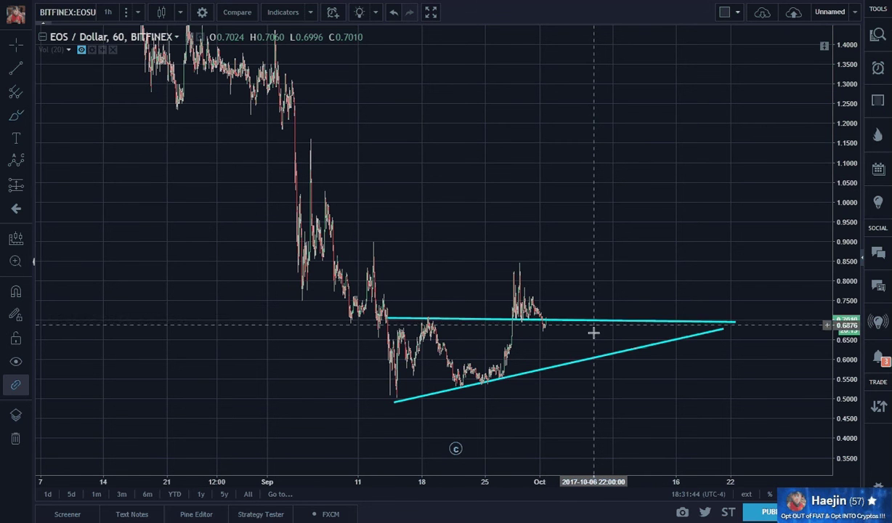
pyautogui.click(17, 67)
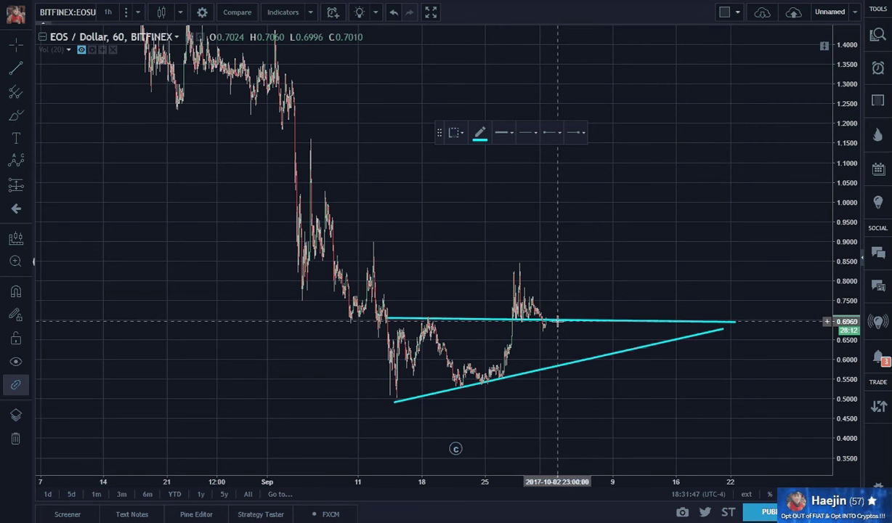
pyautogui.press('Escape')
pyautogui.click(583, 329)
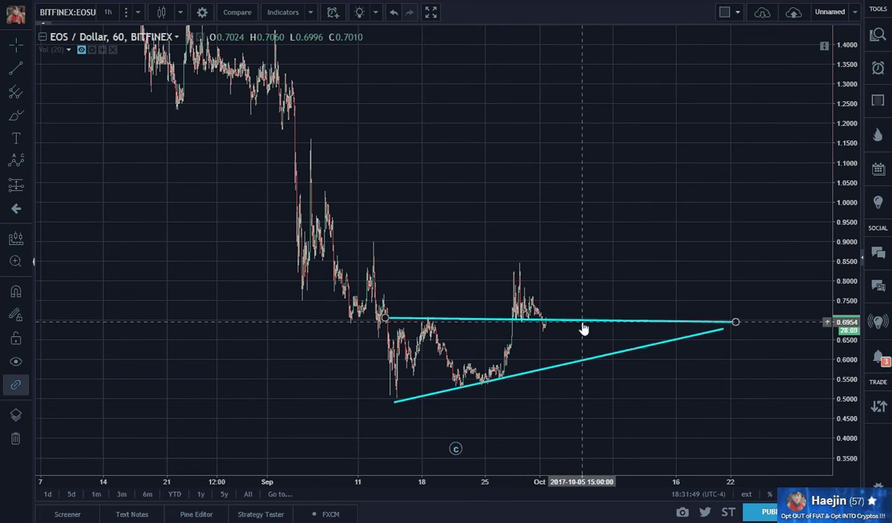
pyautogui.press('Delete')
pyautogui.click(578, 361)
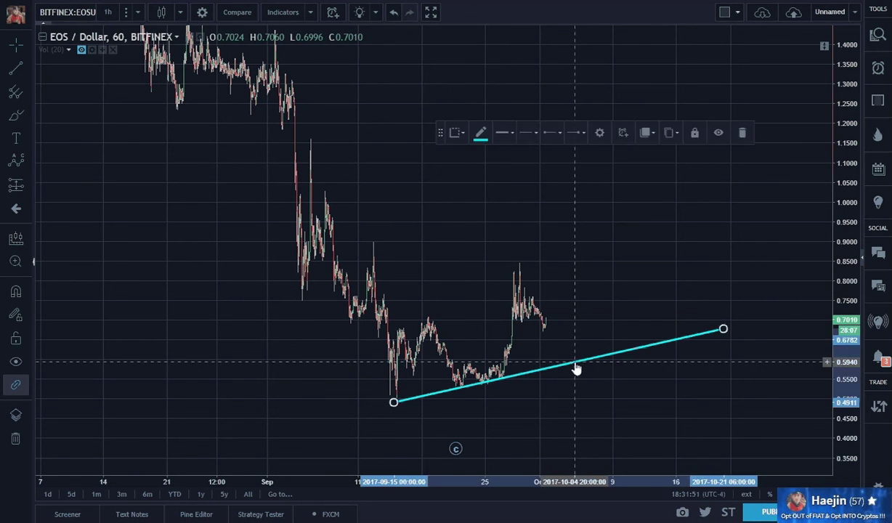
# Delete the rising trend line, then brush a cup under the late-September lows, redrawing it once
pyautogui.press('Delete')
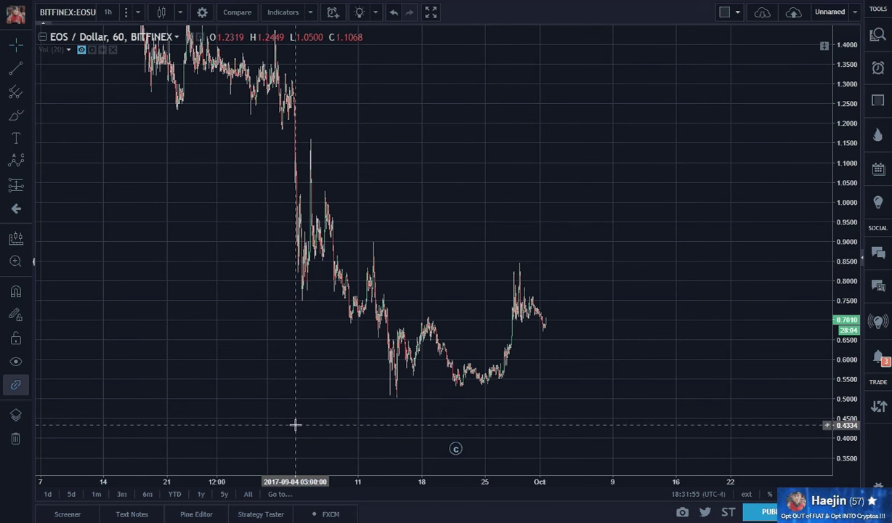
pyautogui.click(16, 115)
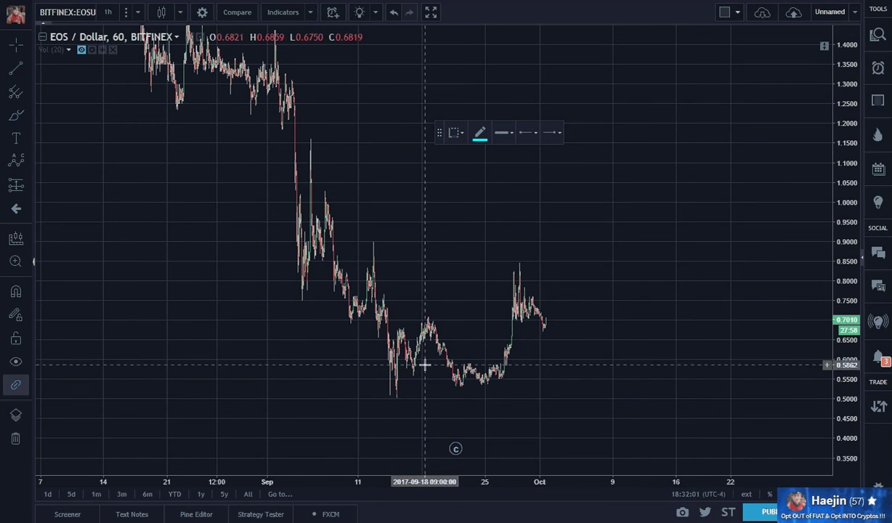
pyautogui.moveTo(422, 358)
pyautogui.mouseDown()
pyautogui.moveTo(470, 395)
pyautogui.moveTo(505, 397)
pyautogui.moveTo(529, 324)
pyautogui.mouseUp()
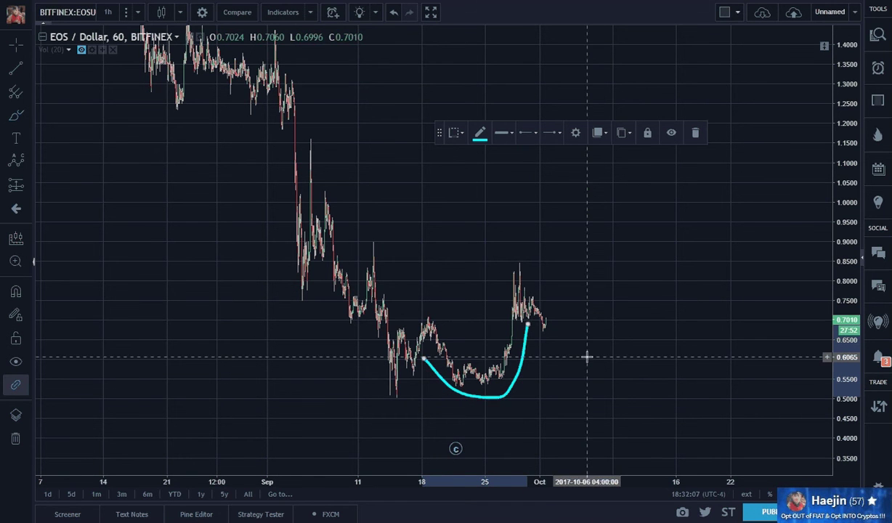
pyautogui.press('Delete')
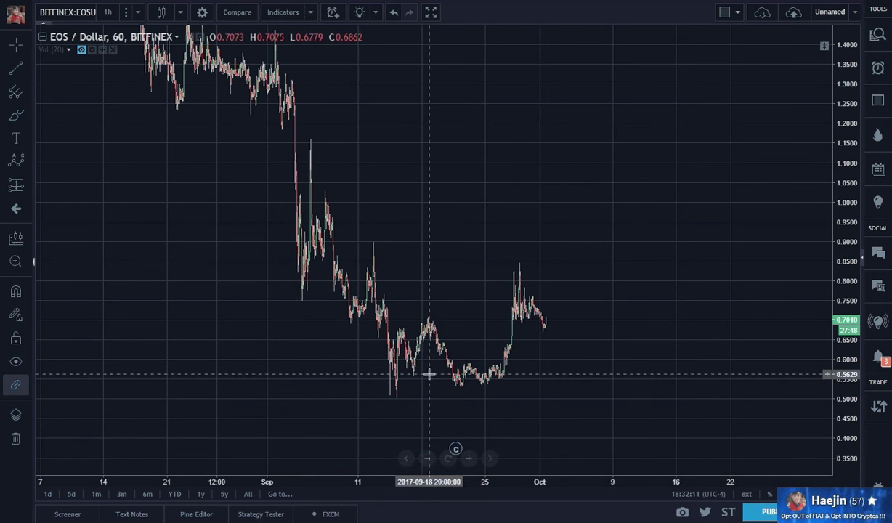
pyautogui.click(430, 351)
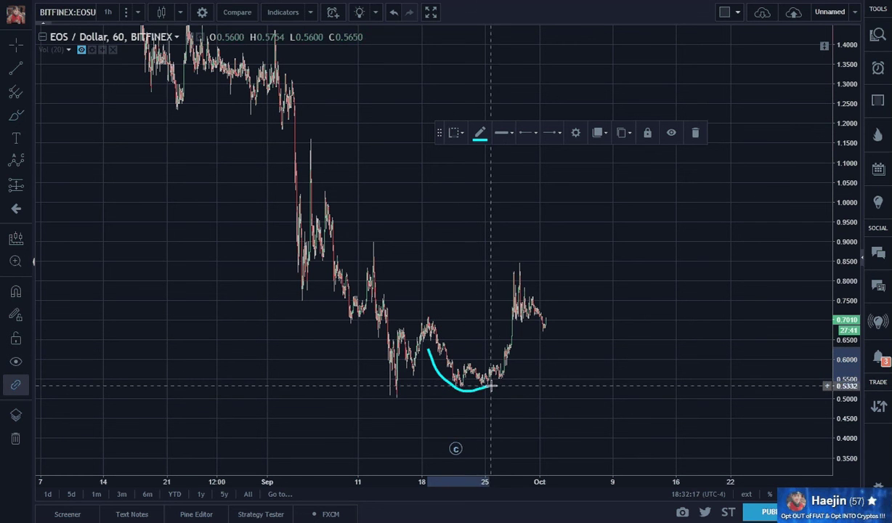
pyautogui.moveTo(507, 379); pyautogui.dragTo(512, 368)
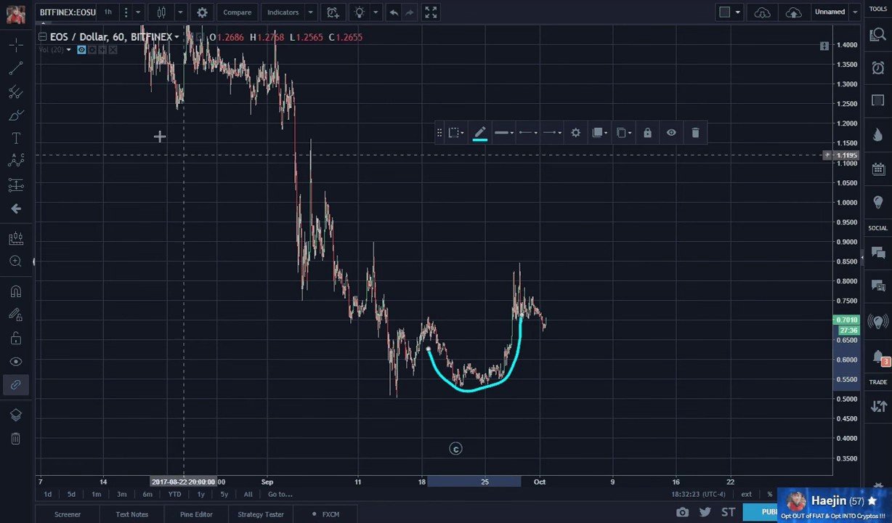
pyautogui.click(22, 73)
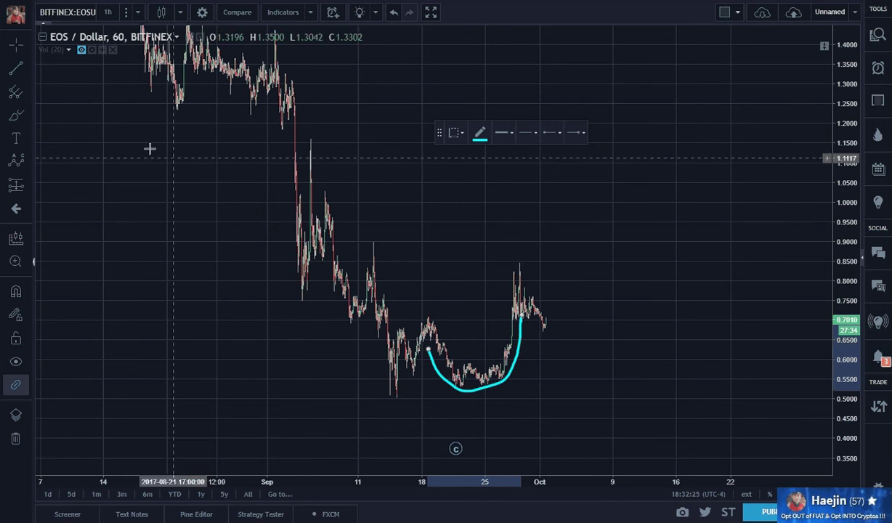
pyautogui.click(521, 267)
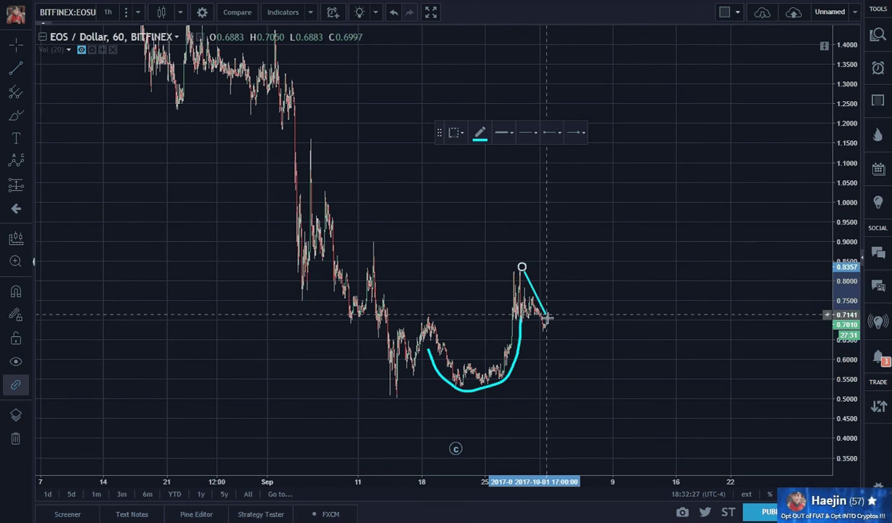
pyautogui.click(559, 343)
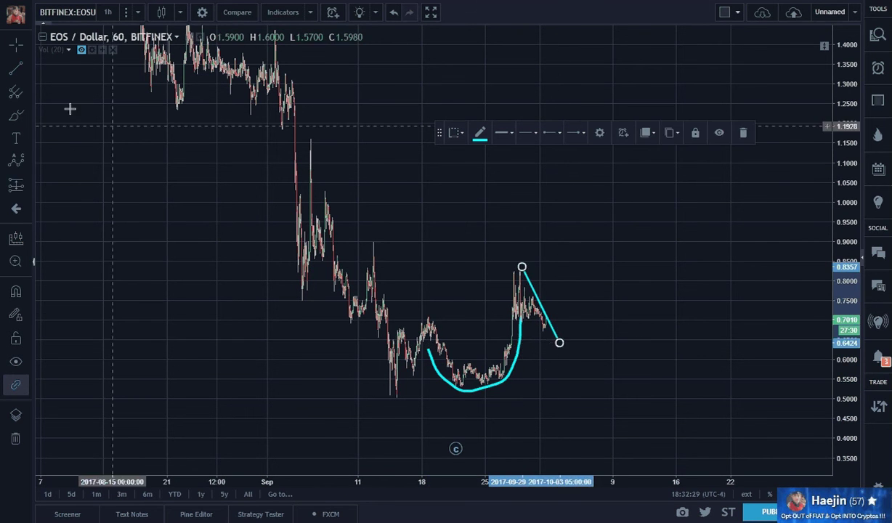
pyautogui.click(16, 67)
pyautogui.click(511, 317)
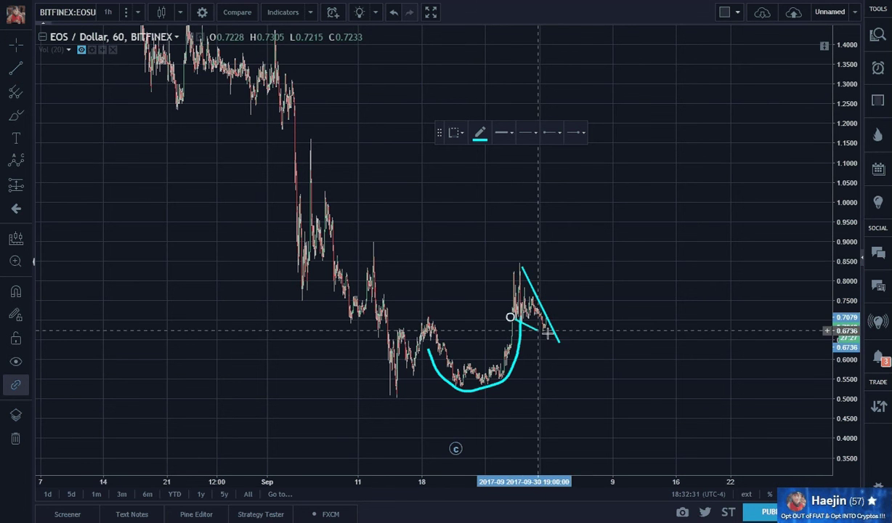
pyautogui.click(579, 348)
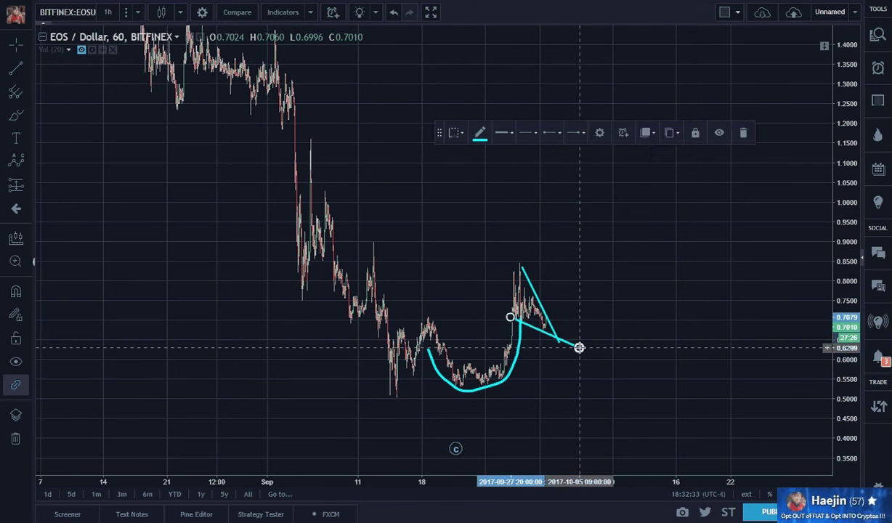
pyautogui.click(654, 342)
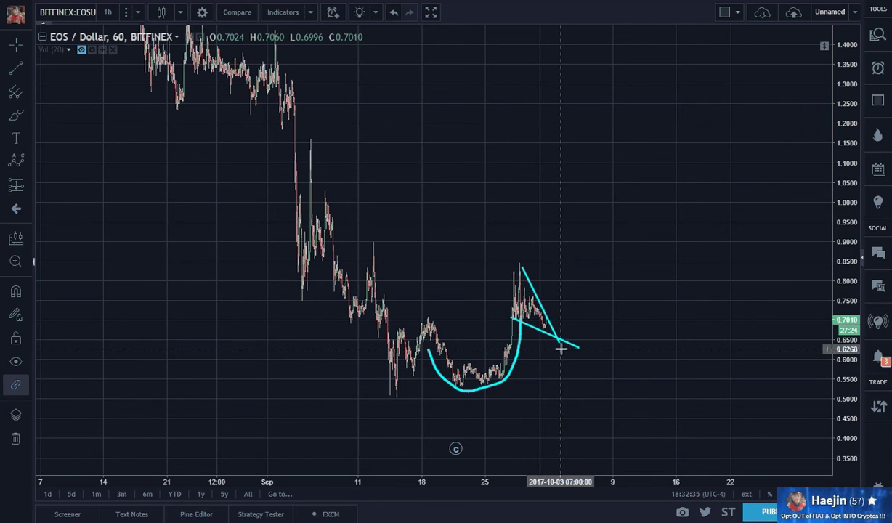
pyautogui.moveTo(560, 345); pyautogui.dragTo(559, 353)
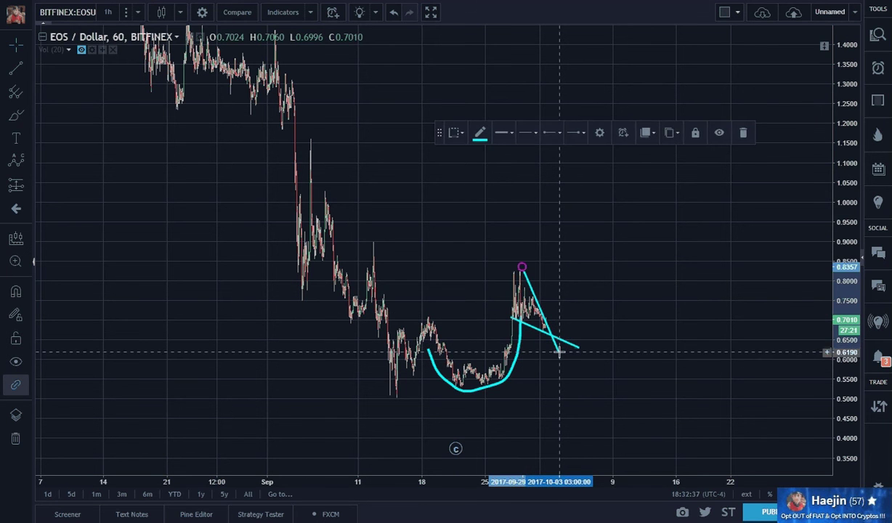
pyautogui.click(607, 360)
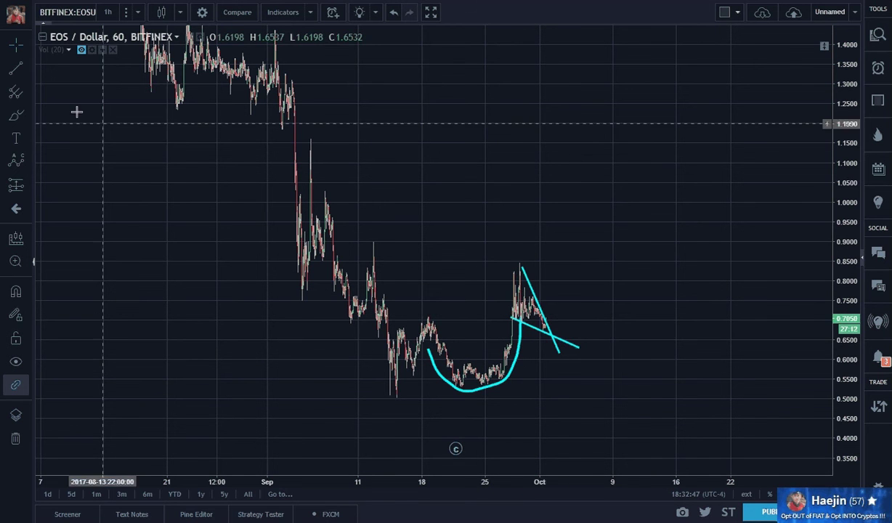
pyautogui.click(16, 70)
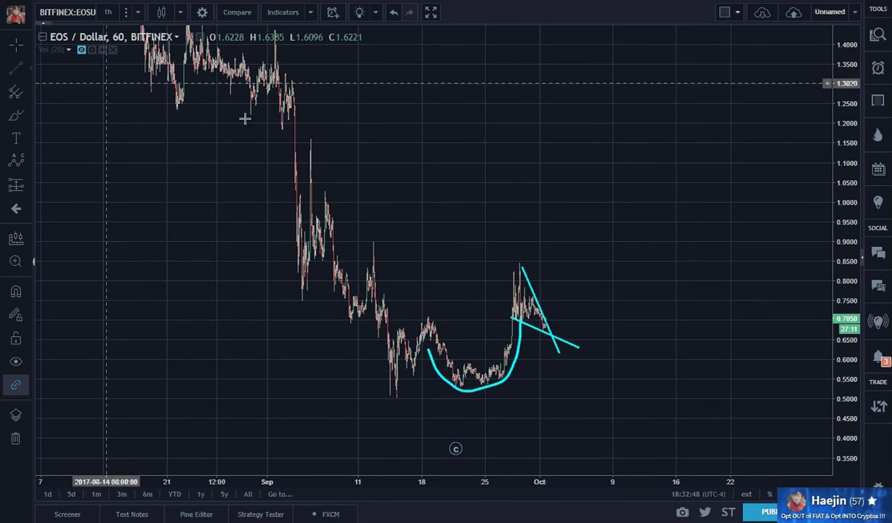
pyautogui.click(550, 331)
pyautogui.click(665, 143)
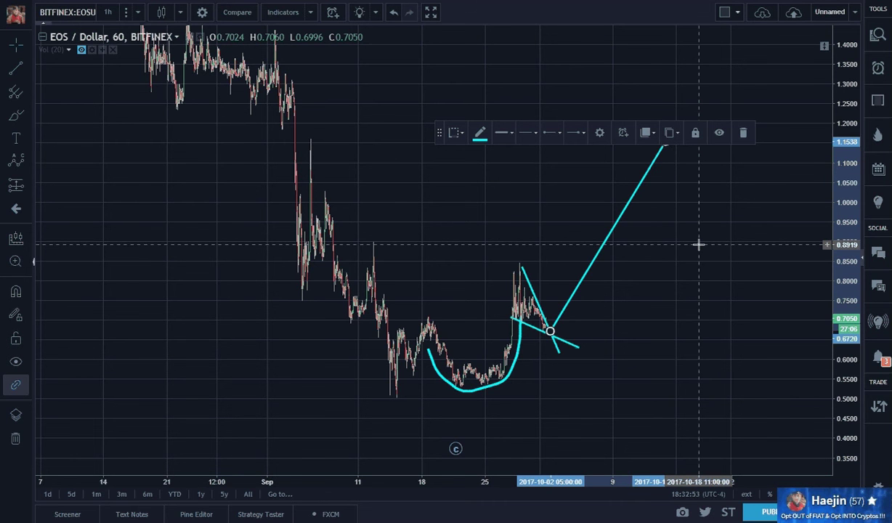
pyautogui.press('Delete')
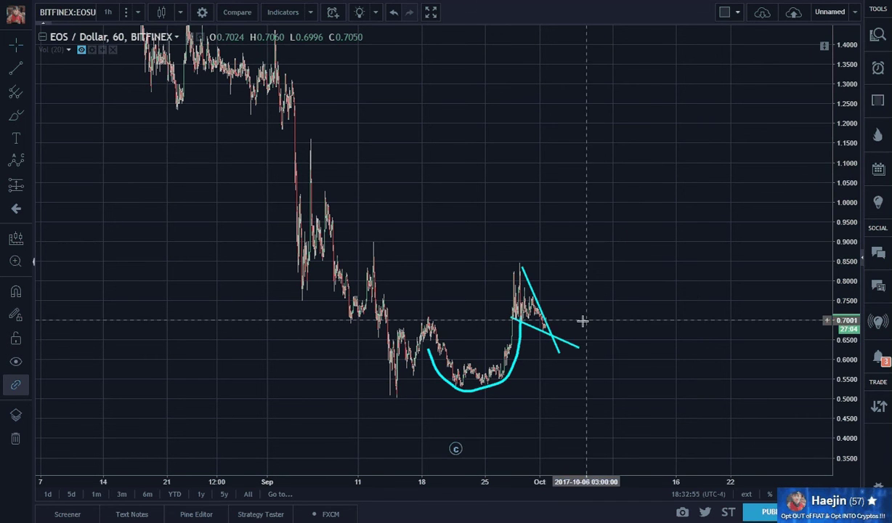
pyautogui.click(547, 328)
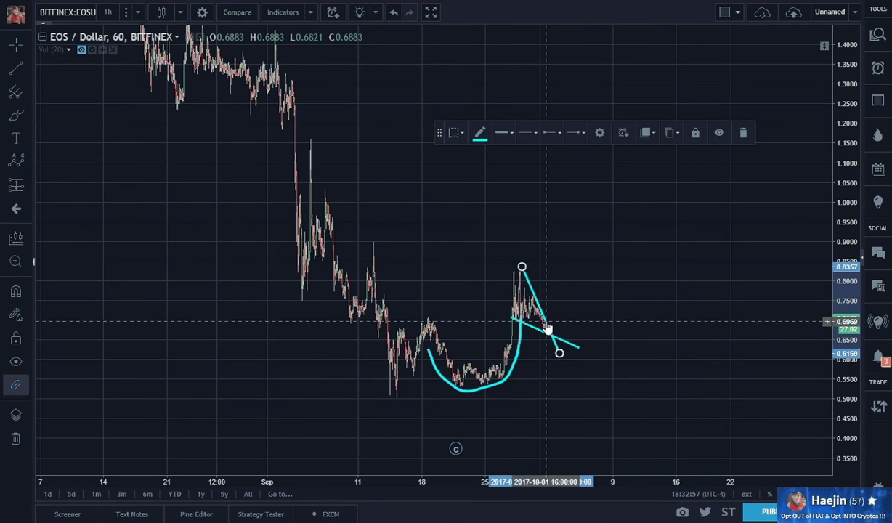
pyautogui.press('Delete')
pyautogui.click(548, 342)
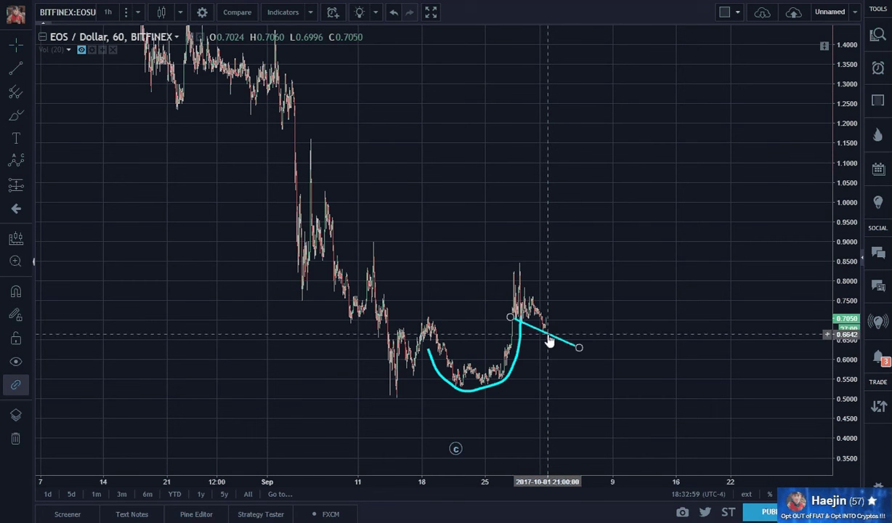
pyautogui.press('Delete')
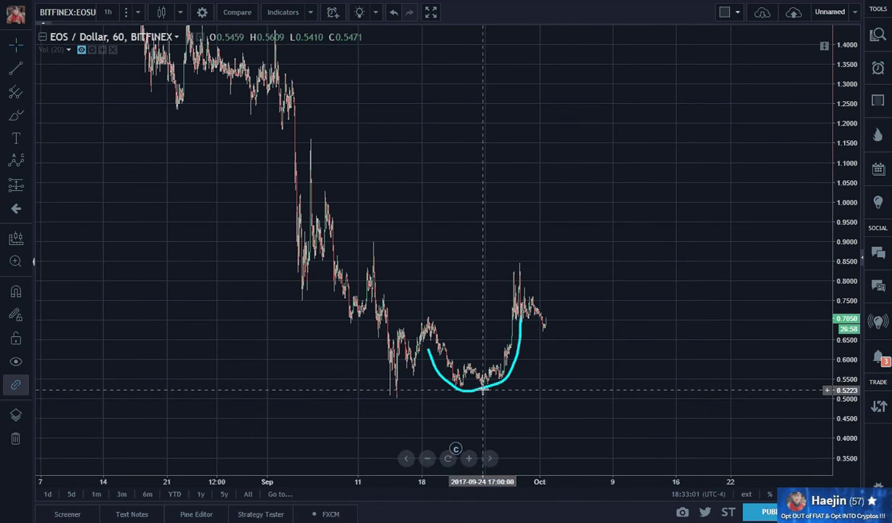
# Delete the cup curve and place an Elliott Impulse Wave (12345) from the mid-September low to near 1.30
pyautogui.click(484, 391)
pyautogui.press('Delete')
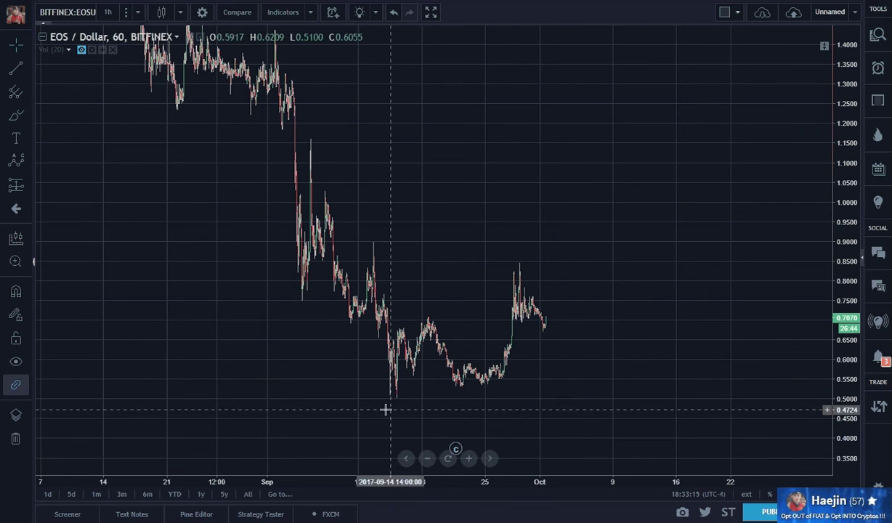
pyautogui.click(28, 166)
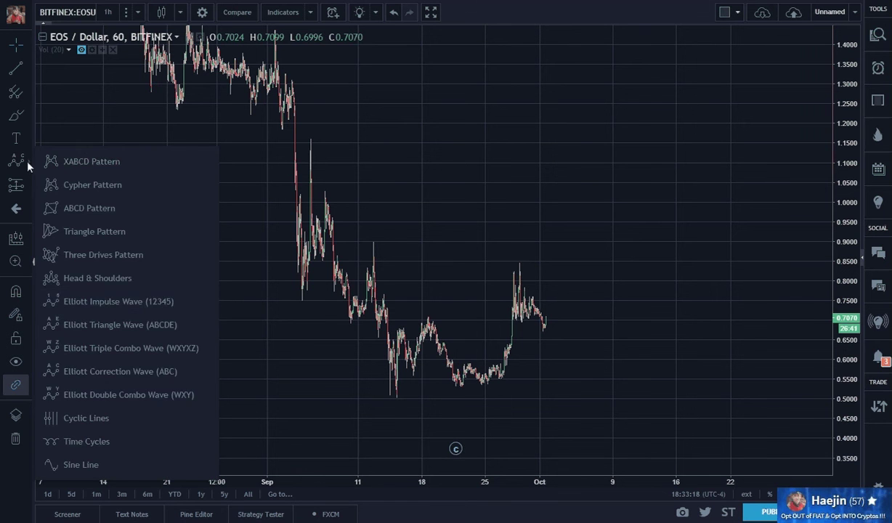
pyautogui.click(68, 310)
pyautogui.click(394, 399)
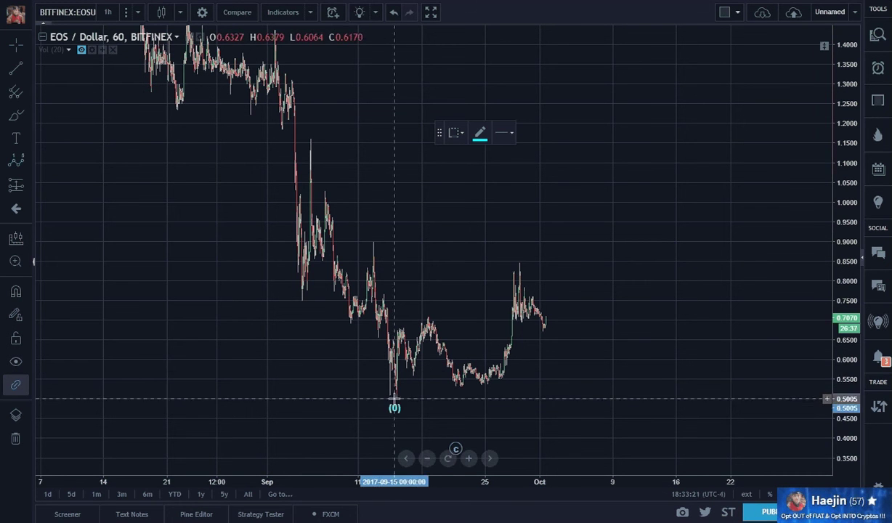
pyautogui.click(425, 311)
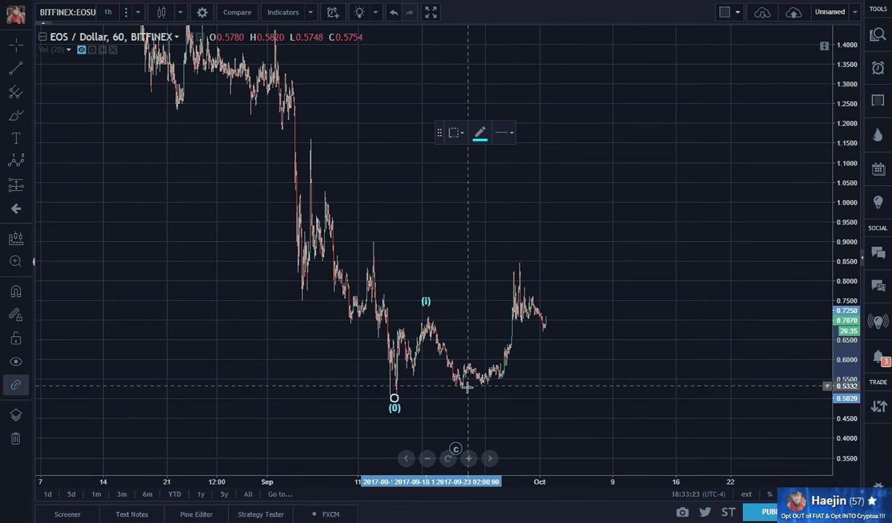
pyautogui.click(462, 396)
pyautogui.click(560, 193)
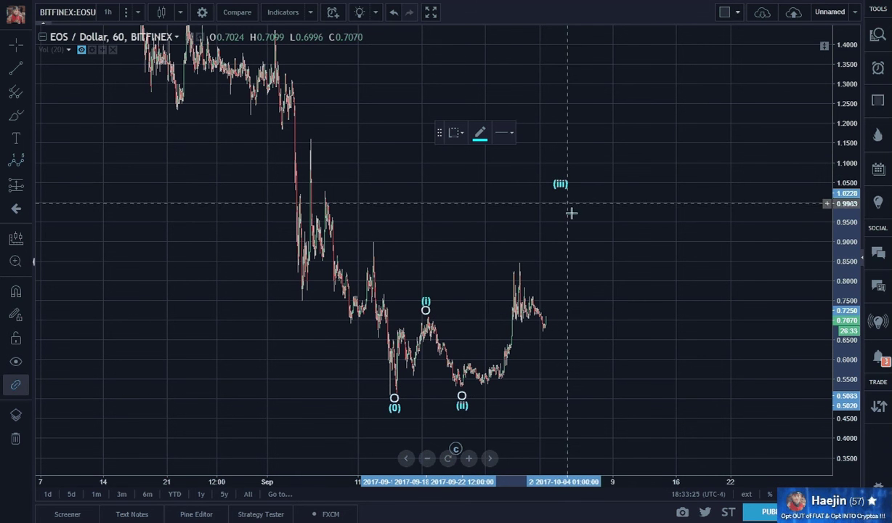
pyautogui.click(588, 240)
pyautogui.click(645, 81)
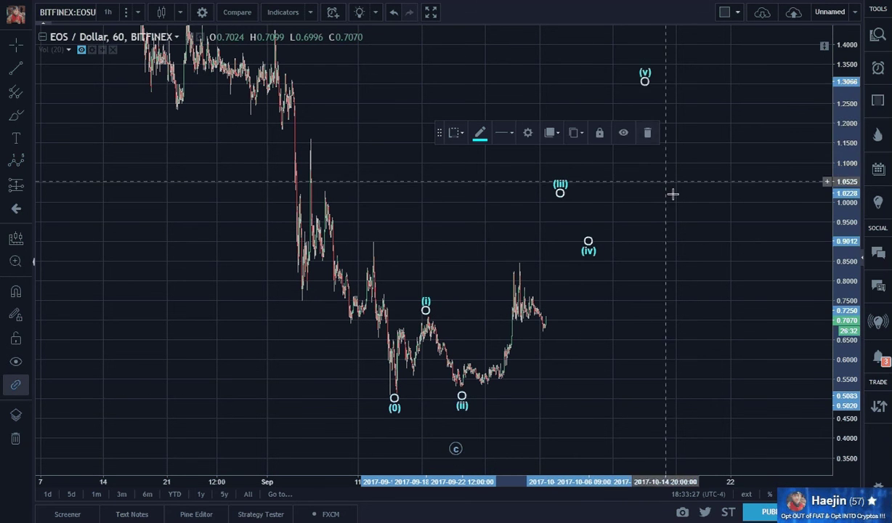
pyautogui.click(741, 254)
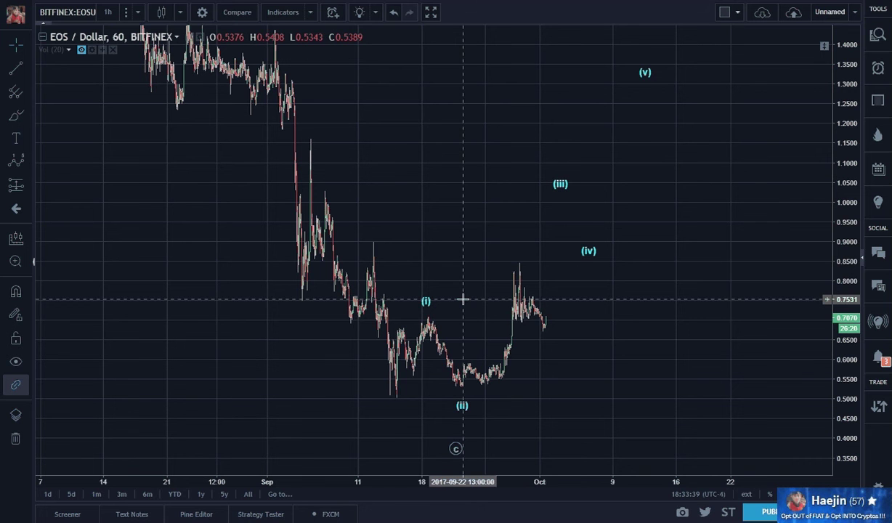
# Remove the Elliott wave and draw a trend line from about 0.67 in mid-September to about 1.02
pyautogui.click(428, 305)
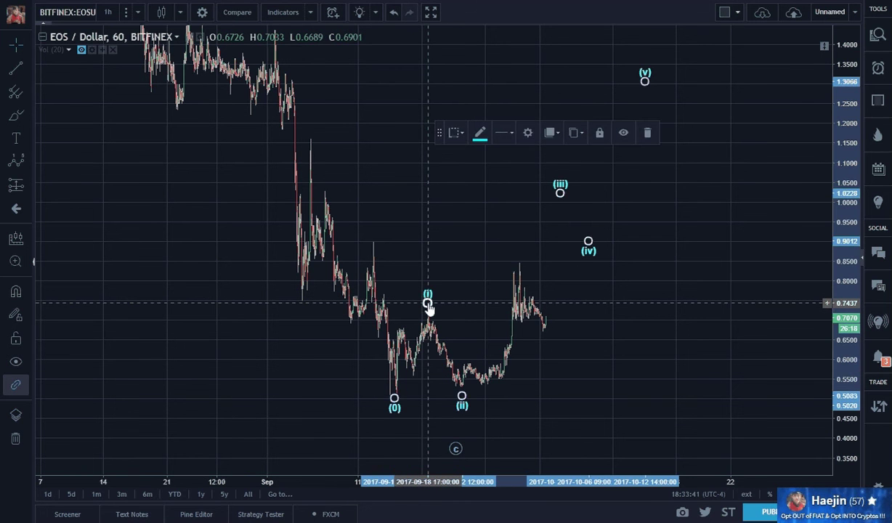
pyautogui.press('Delete')
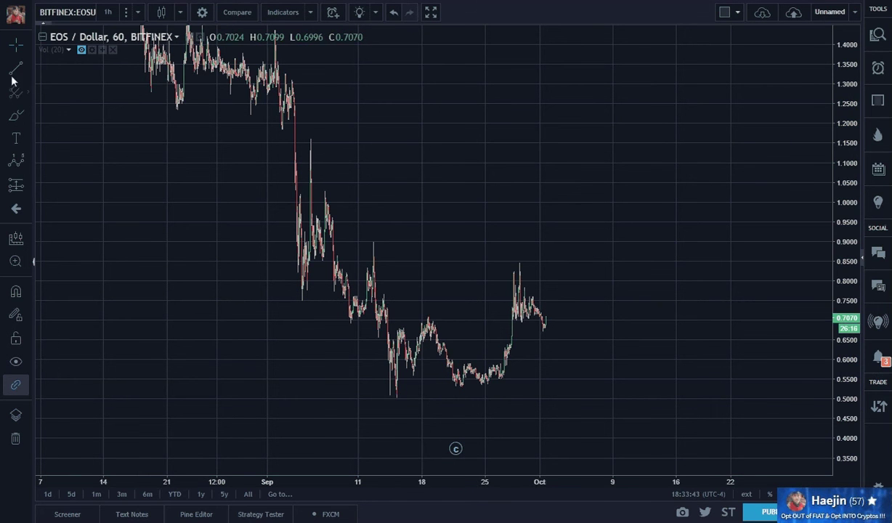
pyautogui.hotkey('alt', 't')
pyautogui.click(386, 332)
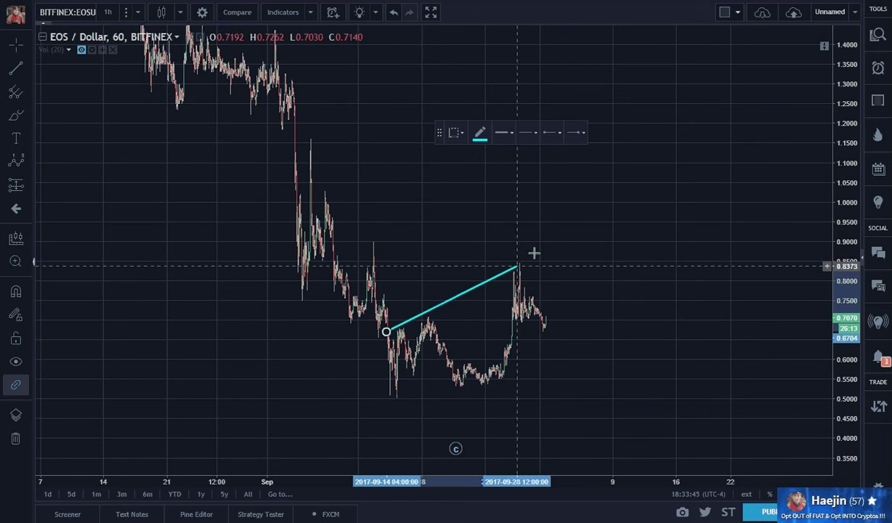
pyautogui.click(642, 194)
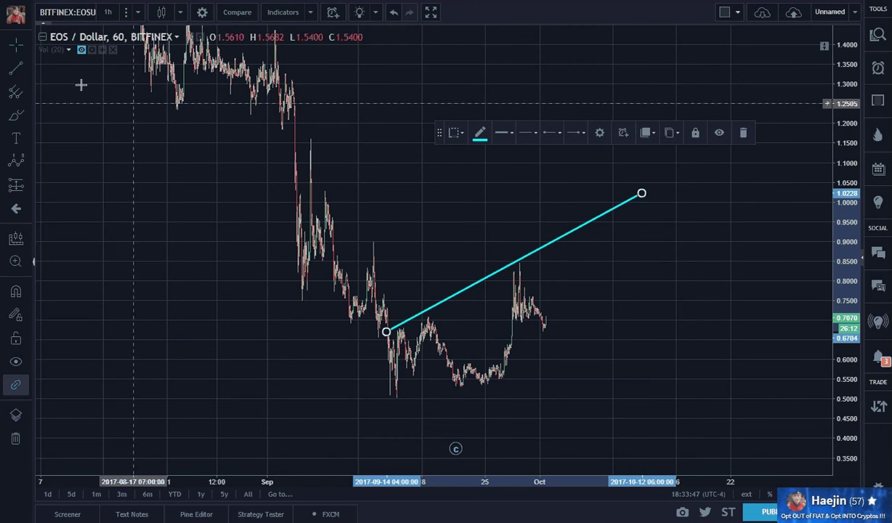